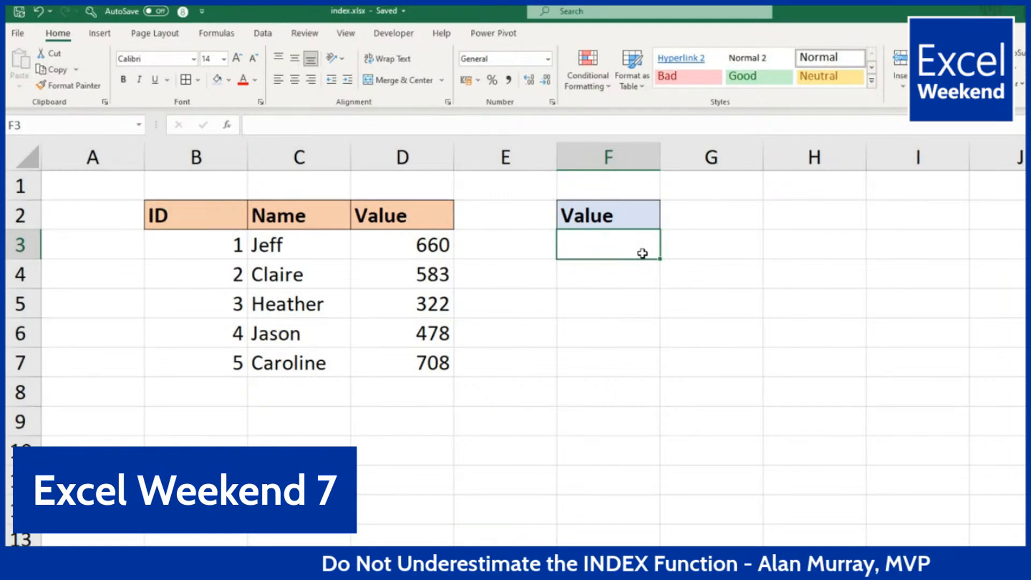
Enter the formula =INDEX(B:D,3,2) in F3
text(=inde)
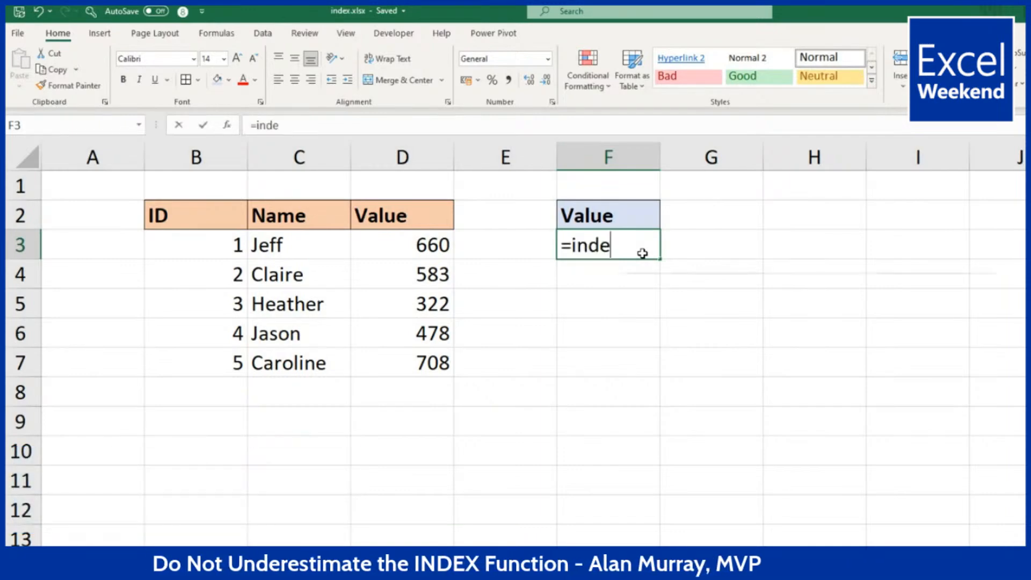
key(Tab)
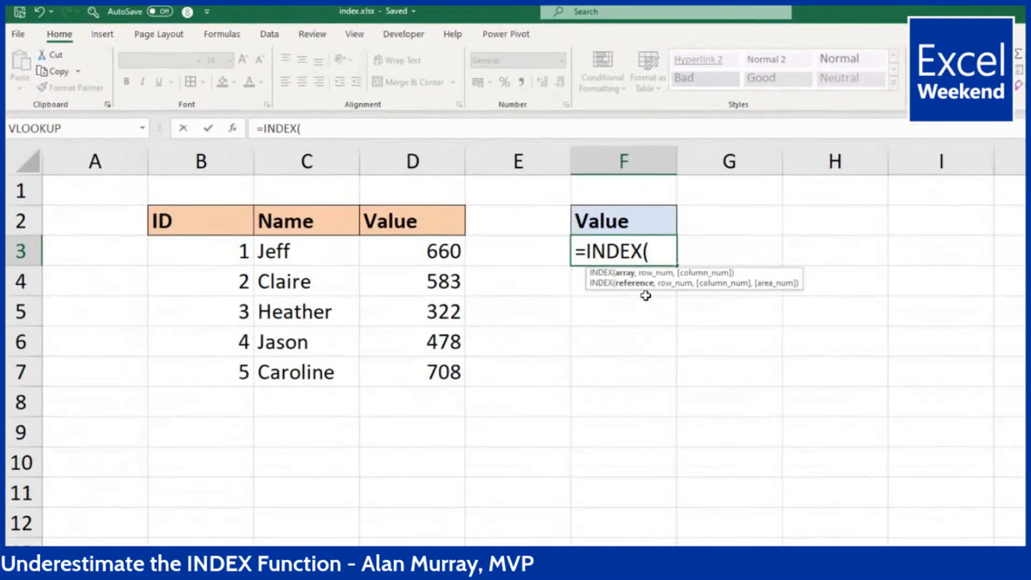
drag(233, 147, 412, 156)
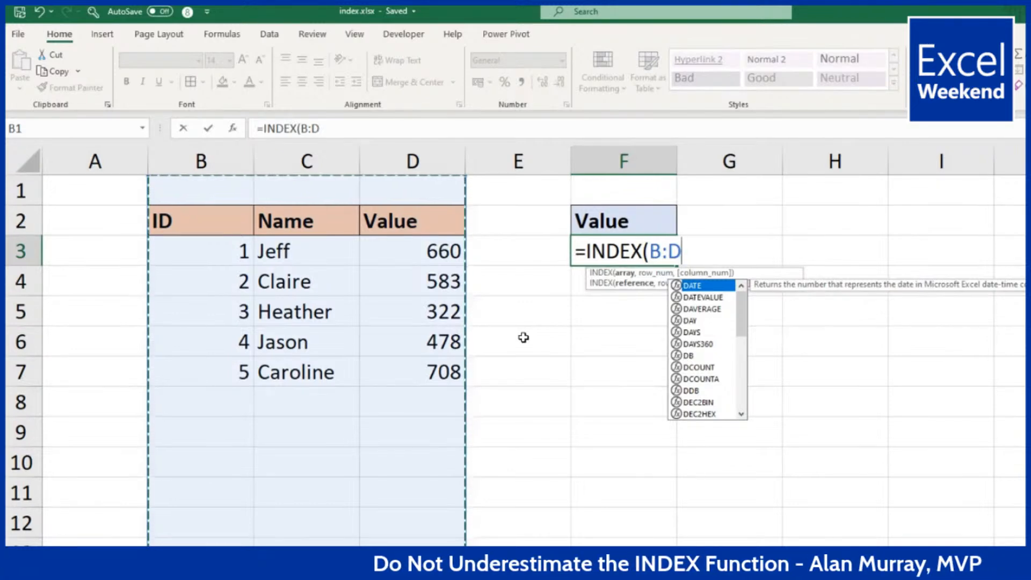
text(,)
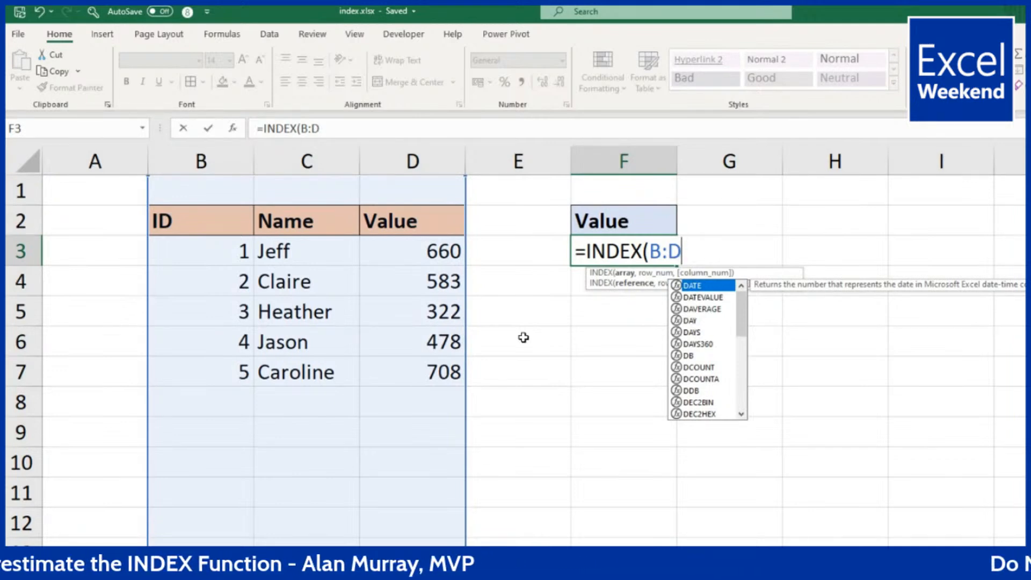
text(,)
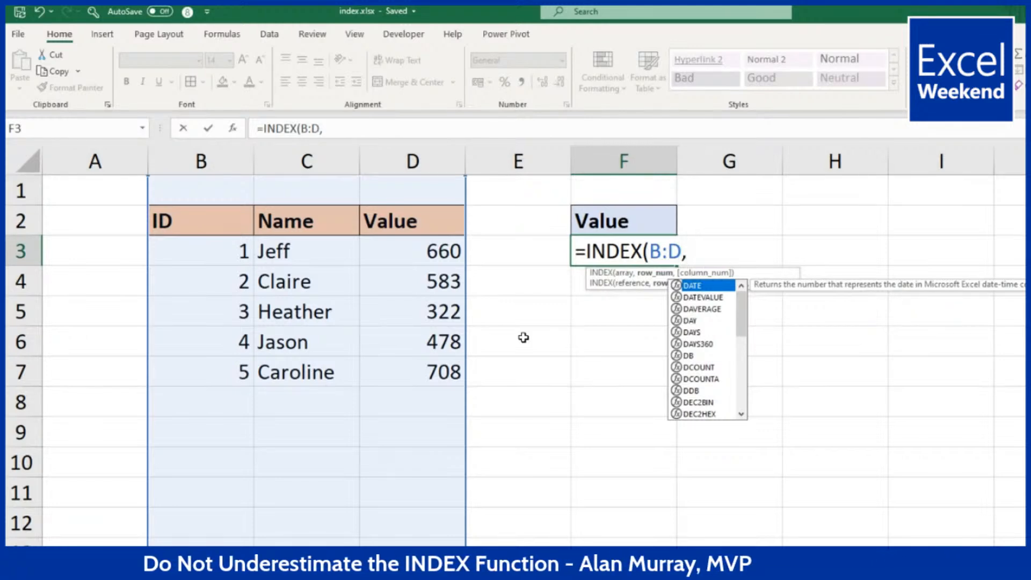
text(3,)
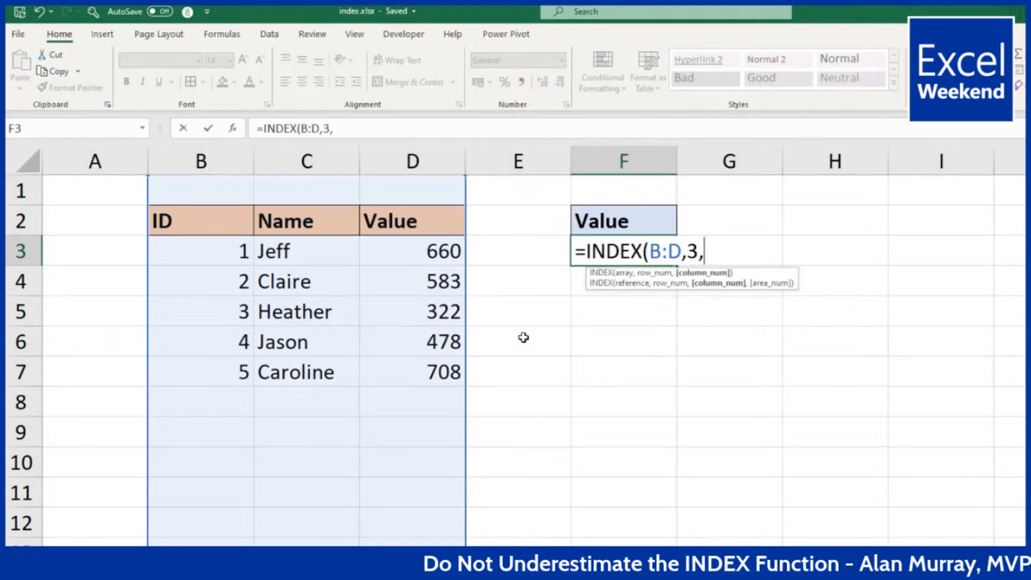
text(2))
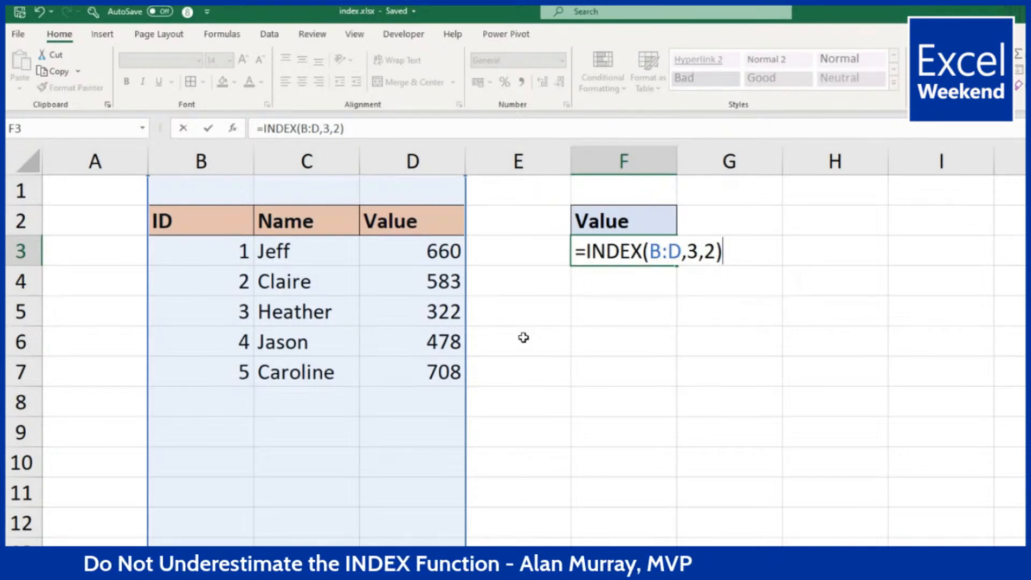
key(Return)
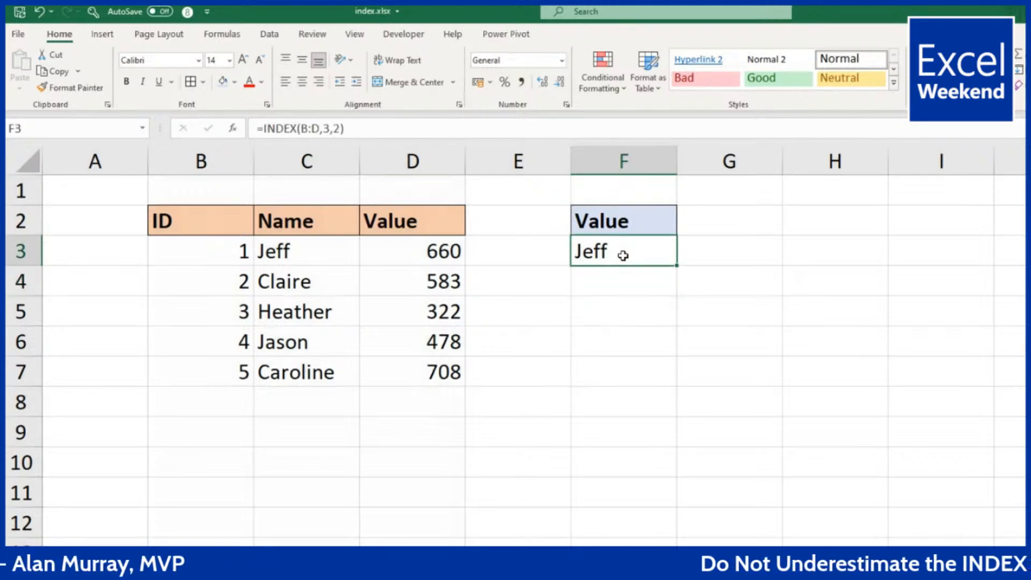
Change the INDEX array in F3 to the table's data range B3:D7
double_click(621, 256)
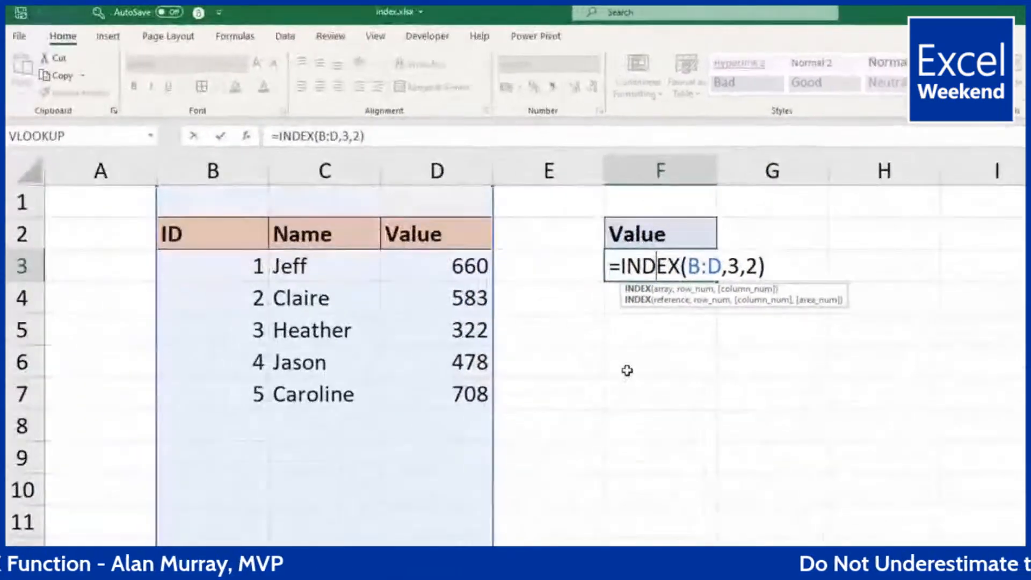
double_click(703, 266)
drag(258, 266, 440, 381)
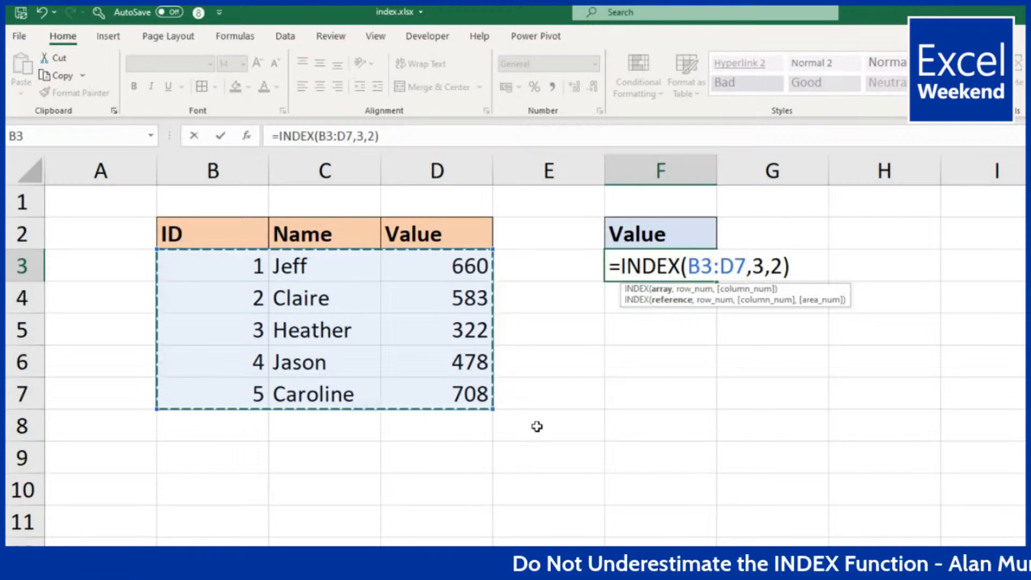
key(Return)
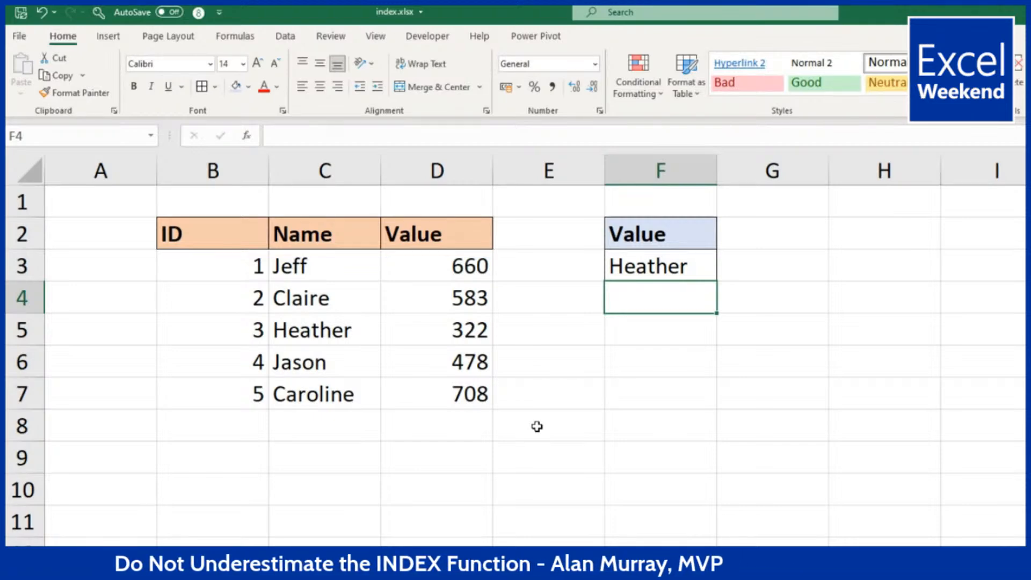
Shift the lookup's Value header and result cell one column over to G2:G3, and label F2 as Name
mouse_move(666, 240)
mouse_down()
mouse_move(633, 260)
mouse_move(794, 260)
mouse_move(776, 246)
mouse_move(653, 241)
mouse_up()
click(839, 259)
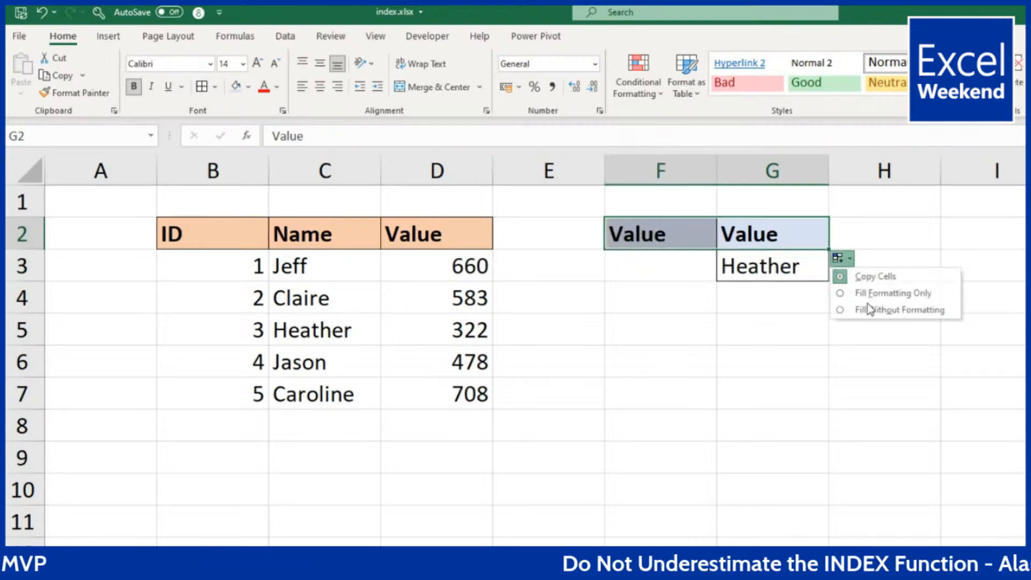
click(877, 314)
click(665, 228)
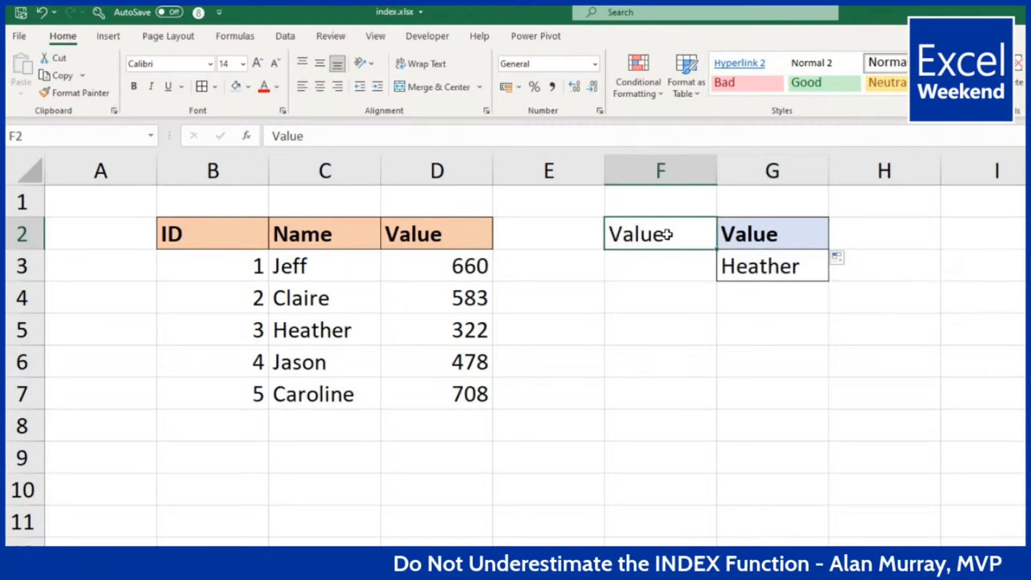
text(Name)
key(Return)
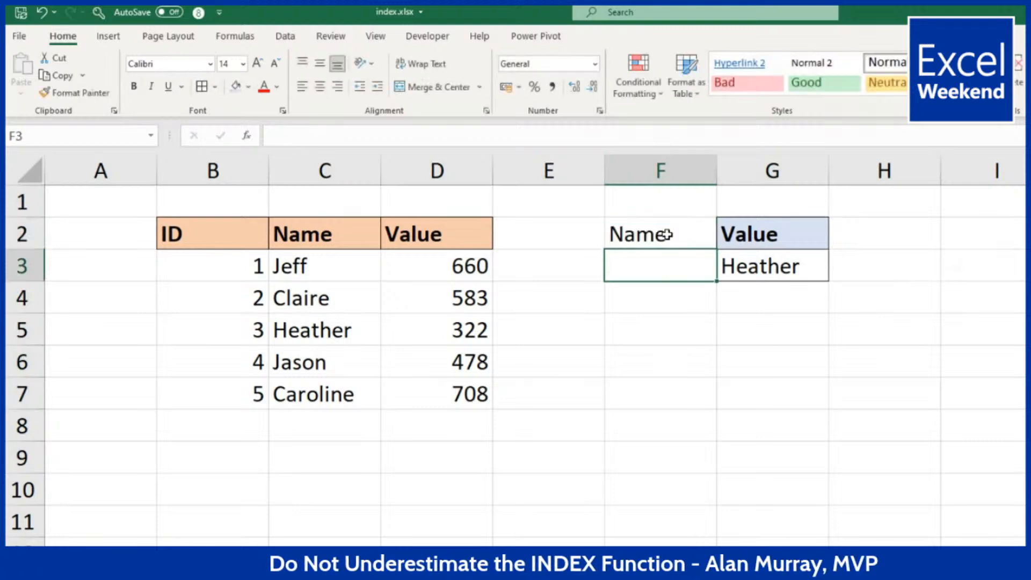
Copy the header formatting from G2 to F2 and enter the name of the person with ID 3 in F3
click(737, 233)
click(78, 92)
click(655, 236)
click(668, 269)
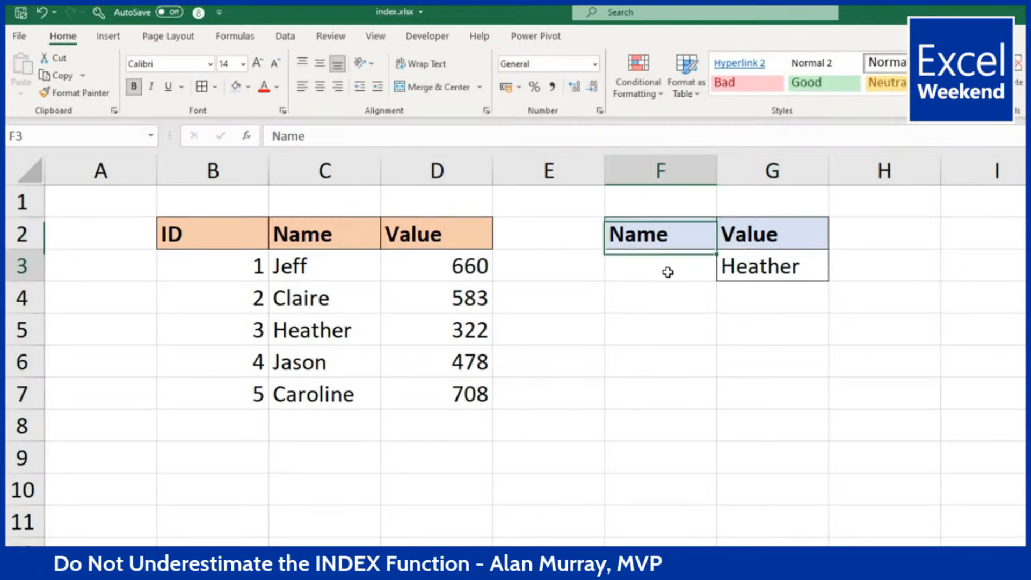
text(Heather)
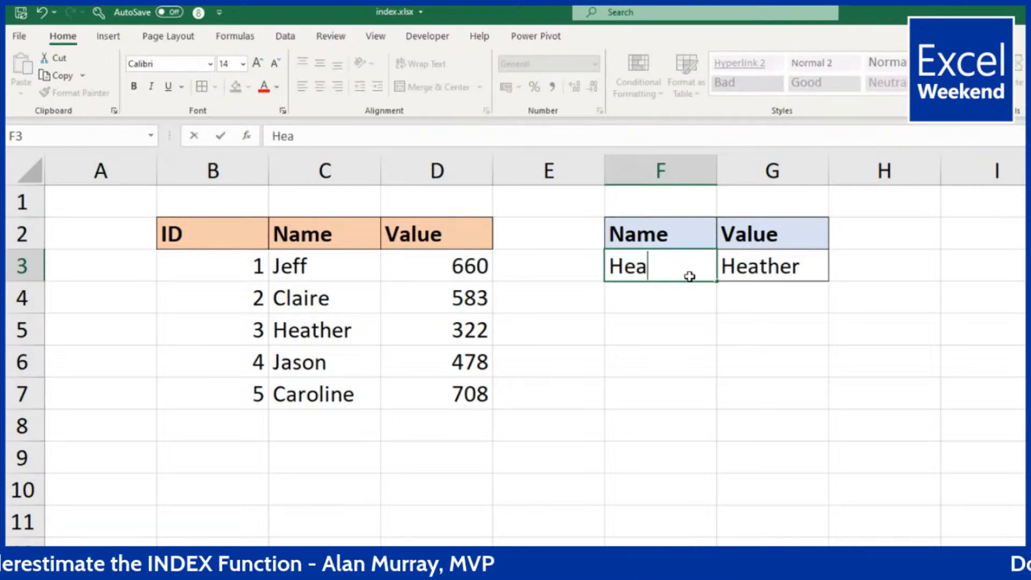
key(Return)
Replace the formula in G3 with =INDEX(D3:D7,MATCH(F3,C3:C7,0)) to look up the value for the name in F3
click(766, 269)
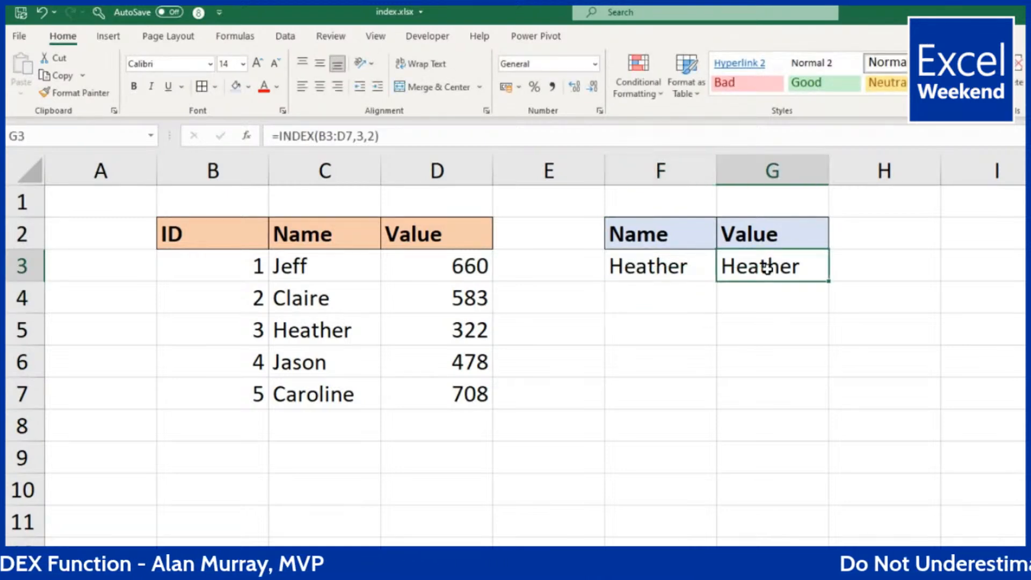
key(Delete)
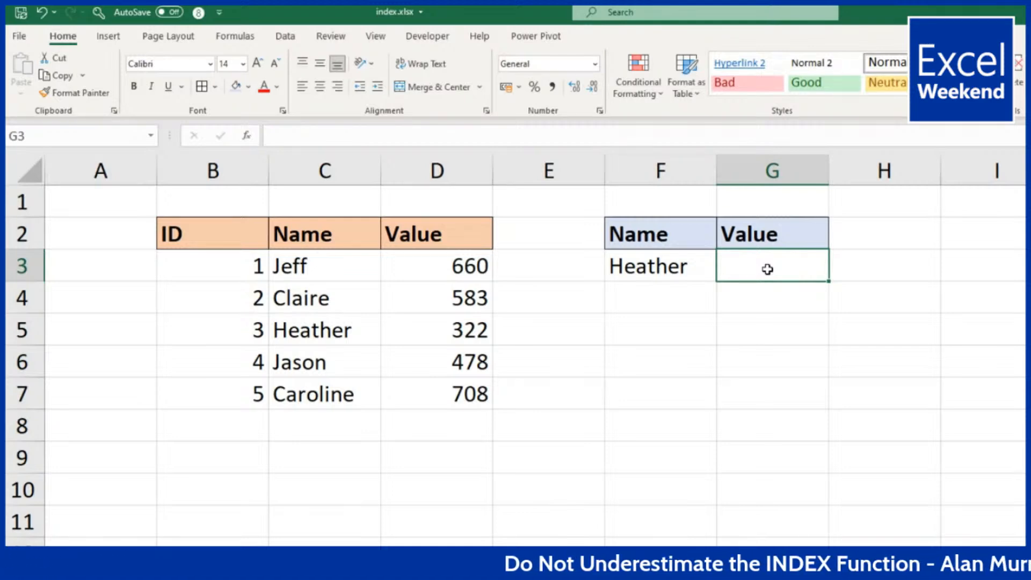
text(=index()
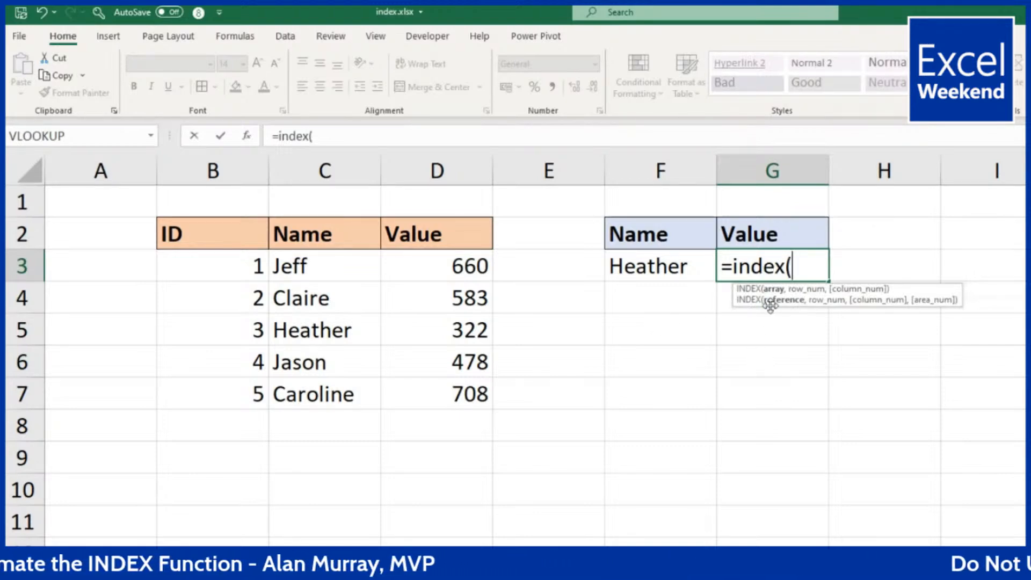
drag(445, 268, 436, 383)
drag(315, 383, 315, 383)
text(,)
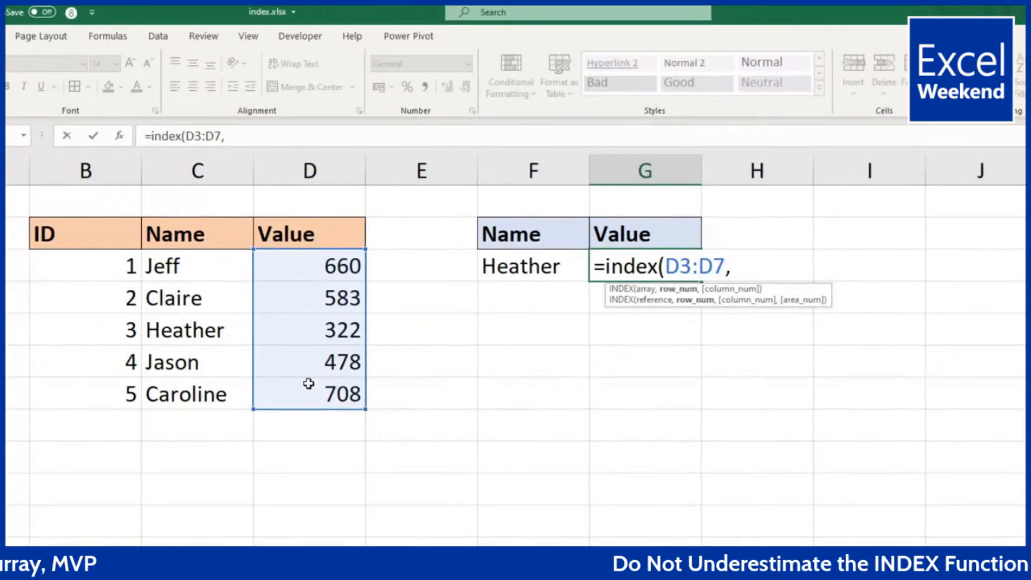
text(match()
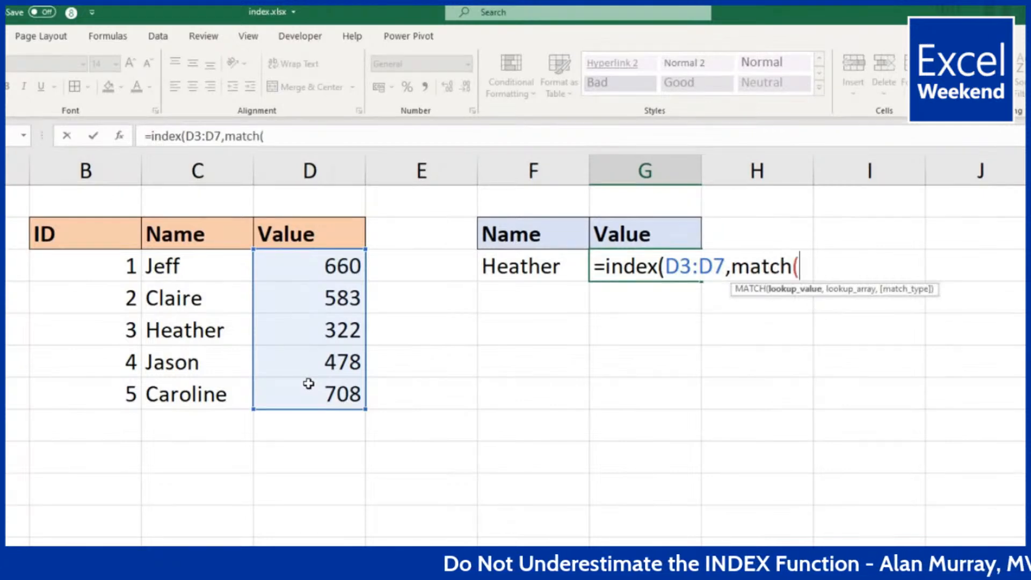
click(524, 268)
text(,)
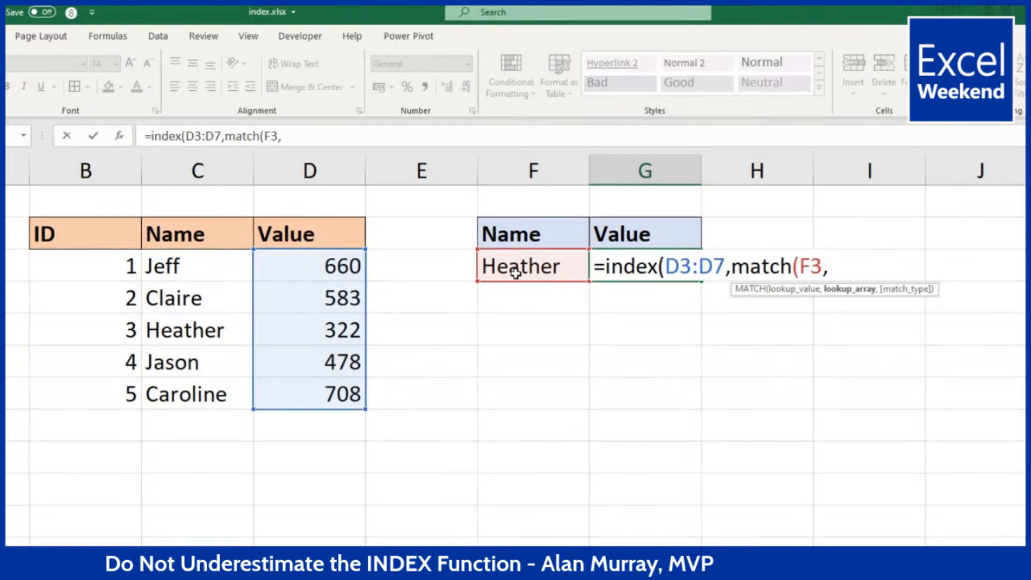
drag(185, 267, 190, 395)
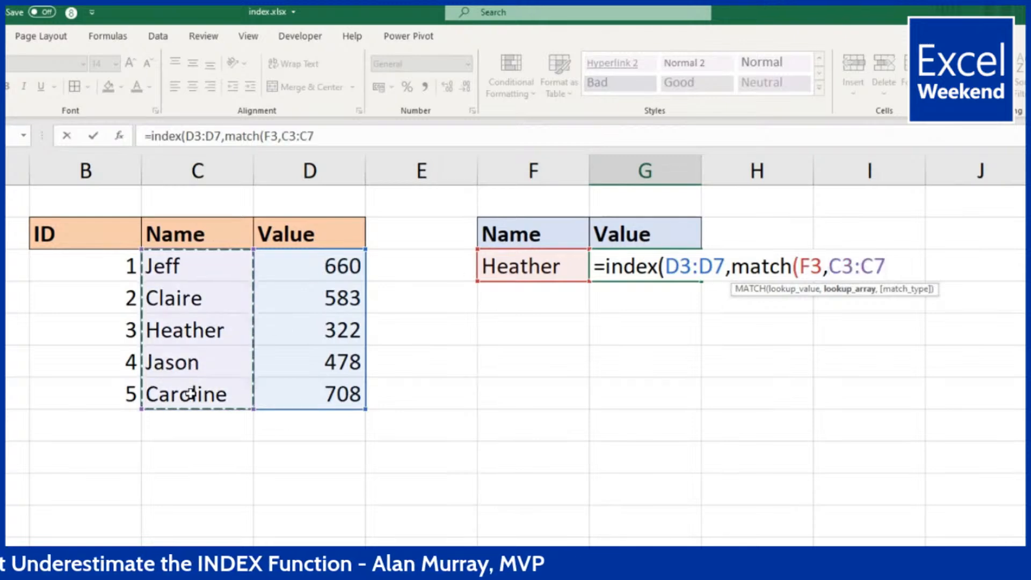
text(,0)
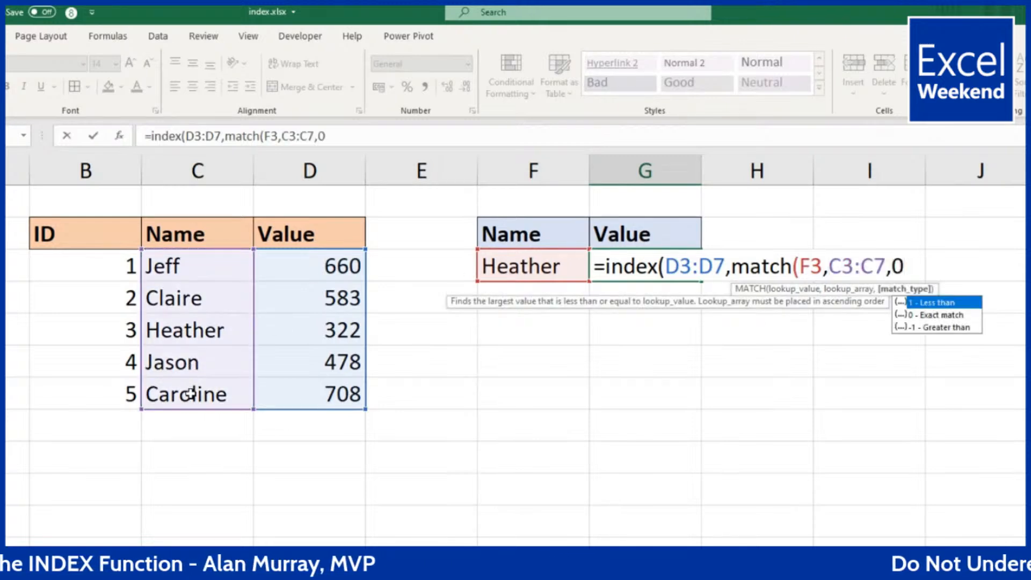
text()))
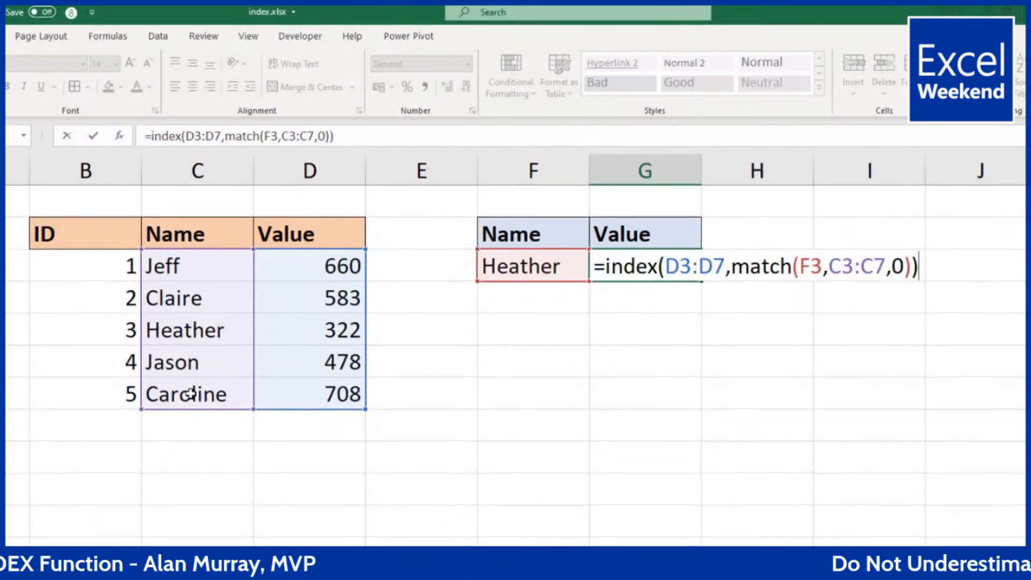
key(Return)
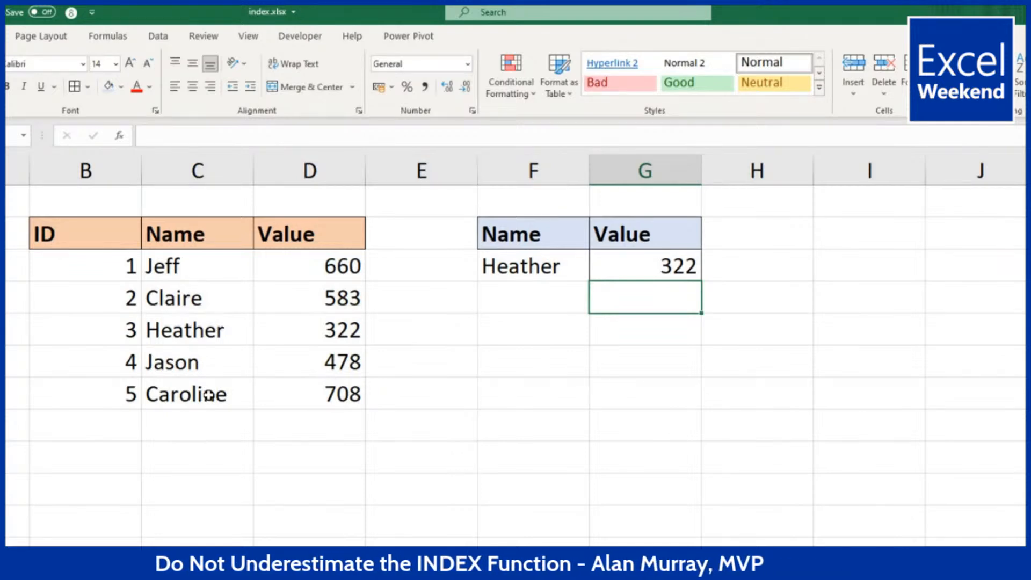
Compare the two ranges in G3's formula and shift the INDEX array up one row to D2:D6
click(641, 265)
double_click(641, 264)
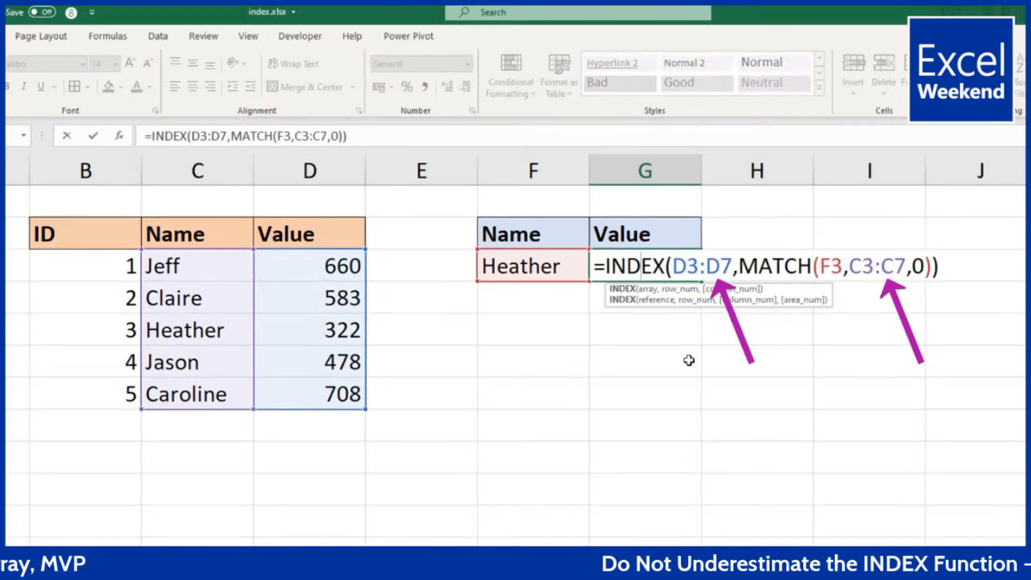
drag(673, 267, 732, 268)
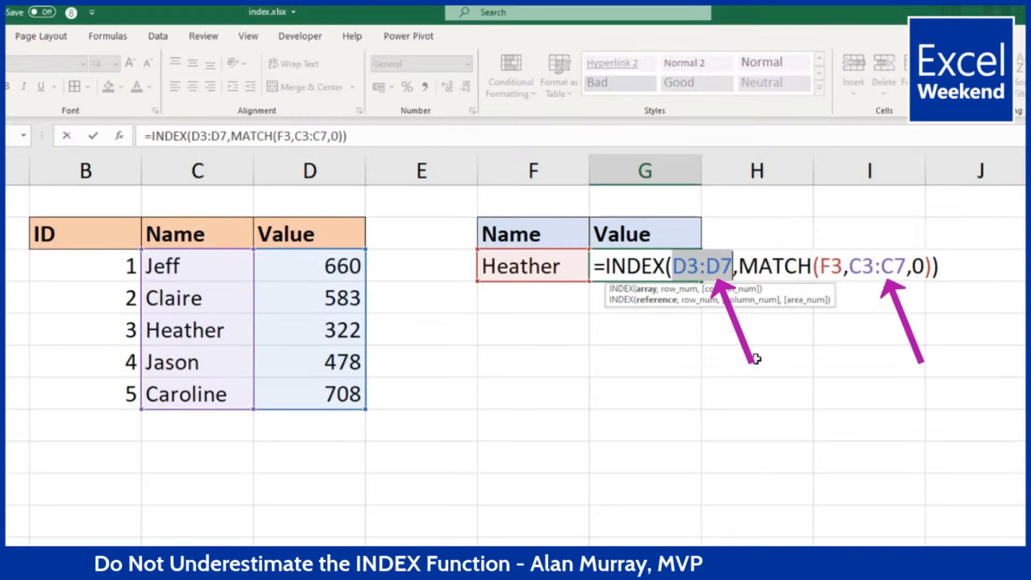
drag(851, 269, 906, 272)
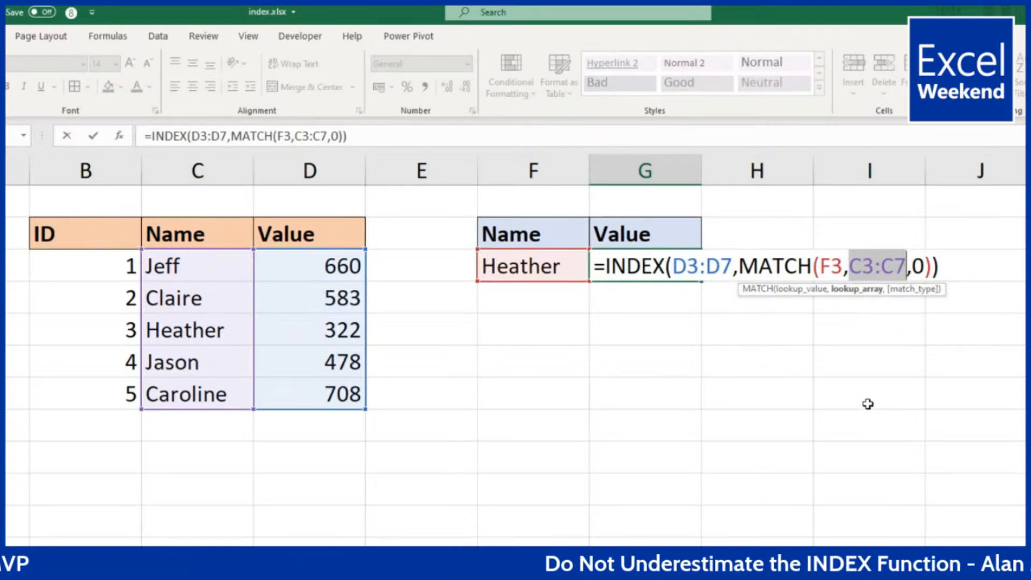
drag(366, 289, 359, 274)
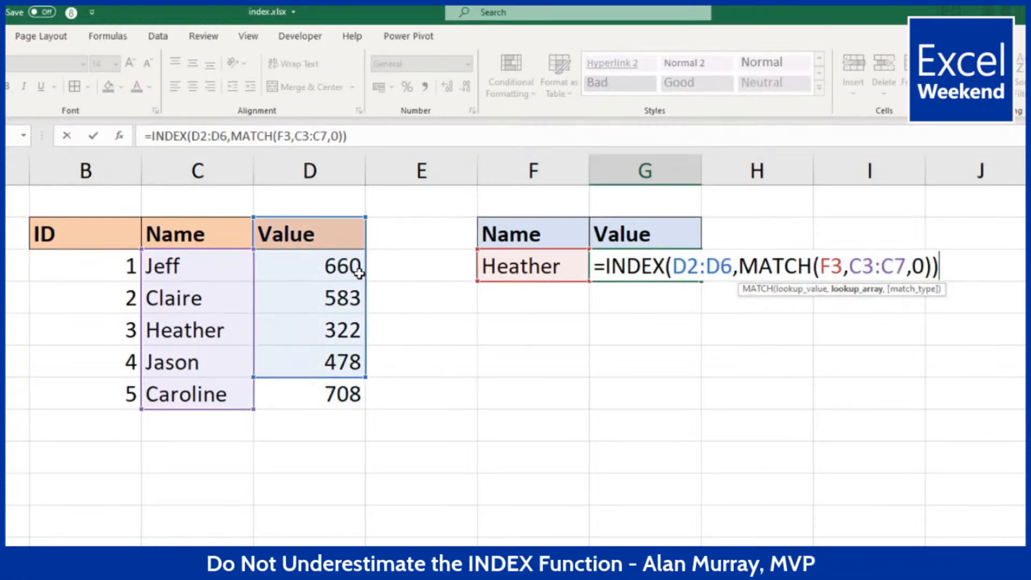
key(Return)
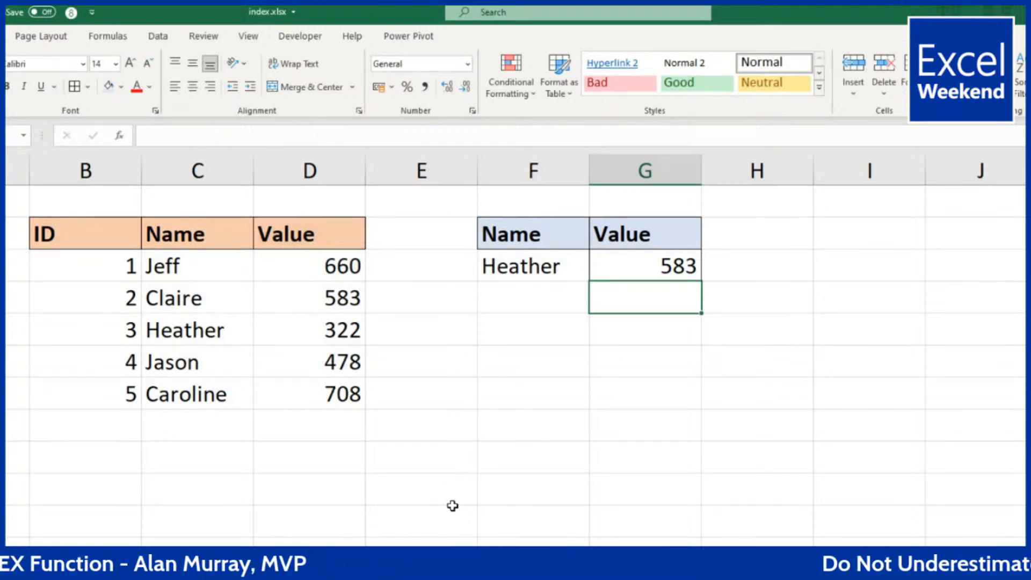
double_click(653, 268)
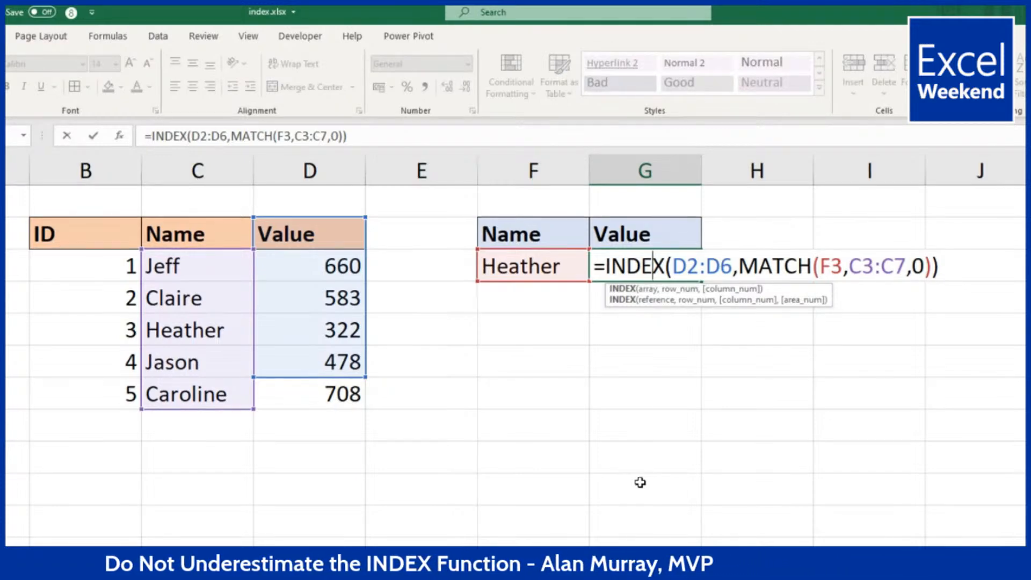
key(Escape)
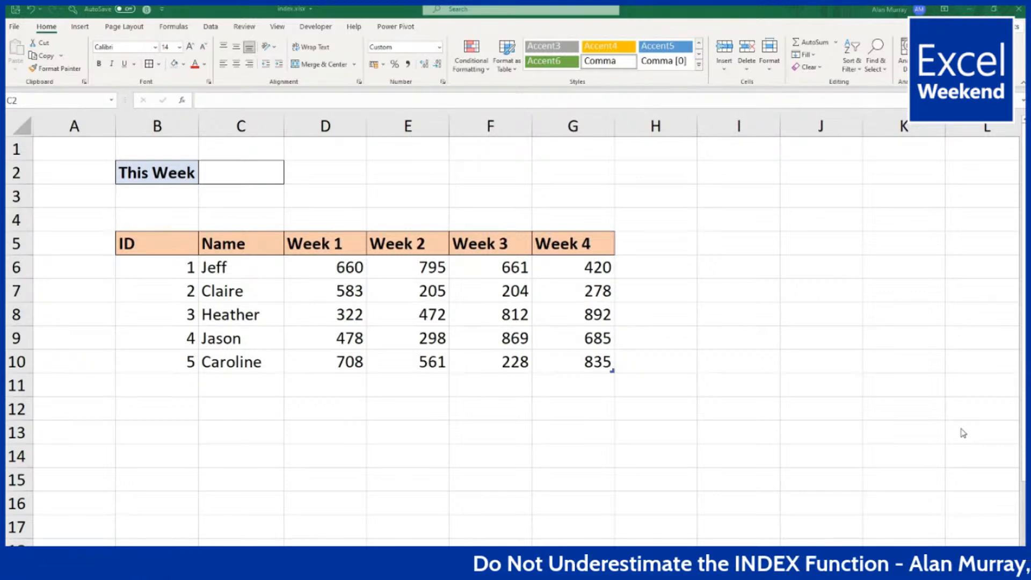
Select a cell in the weekly values table and display the table's design settings
click(494, 320)
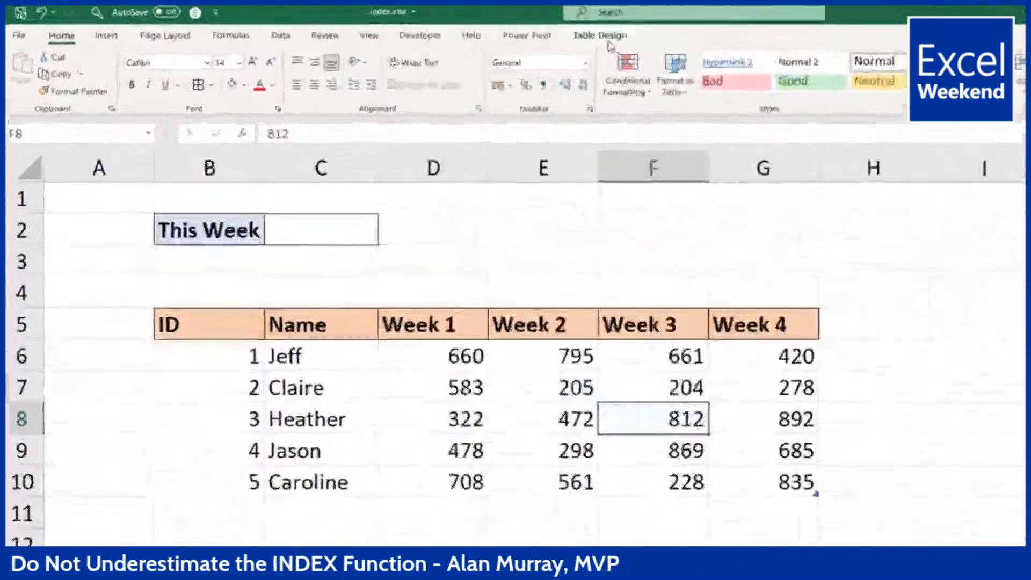
click(609, 43)
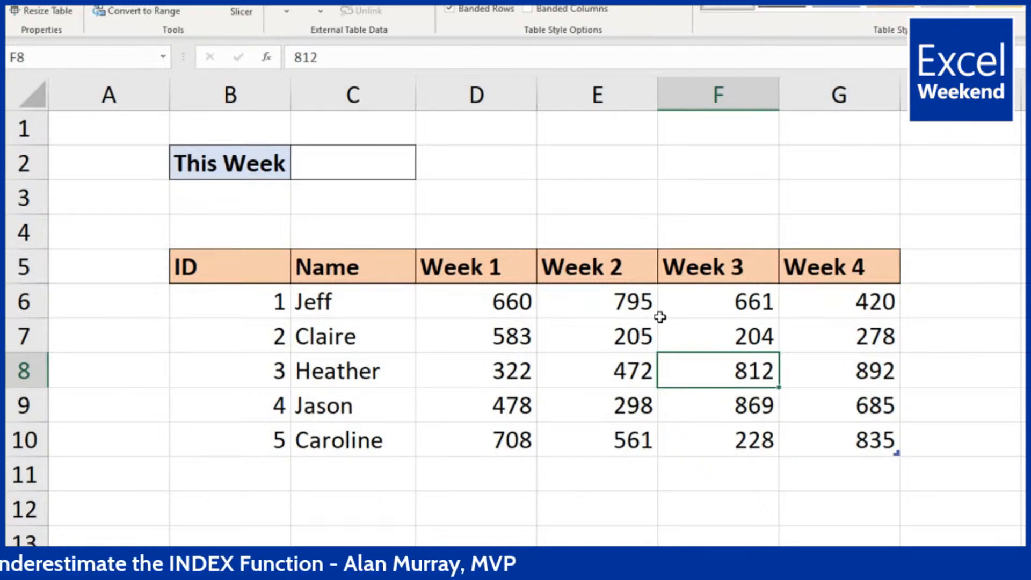
Start an INDEX formula in C2 with the WeekSales table as the array and leave the row number empty: =INDEX(WeekSales,,
drag(833, 270, 822, 429)
click(842, 95)
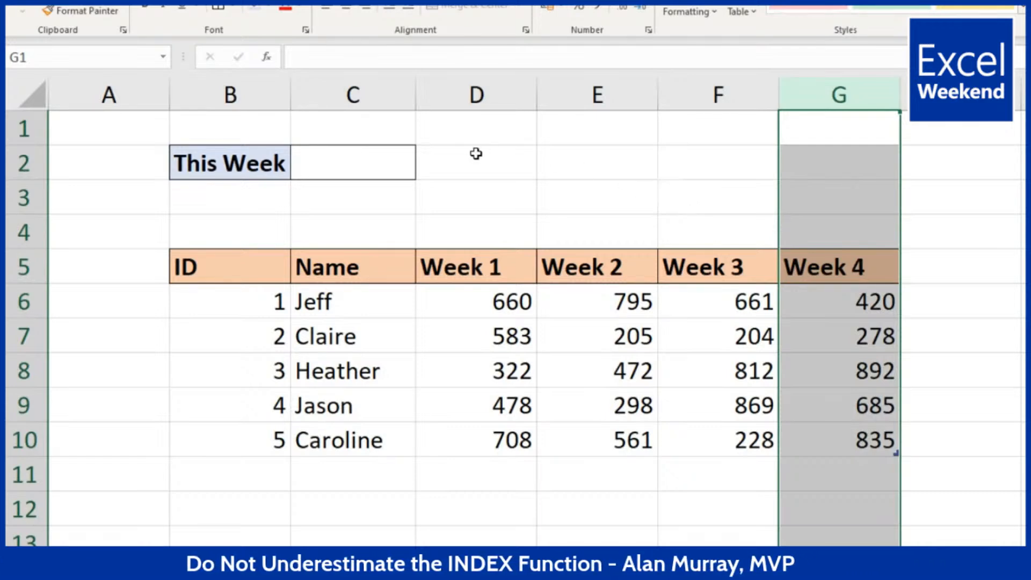
click(398, 170)
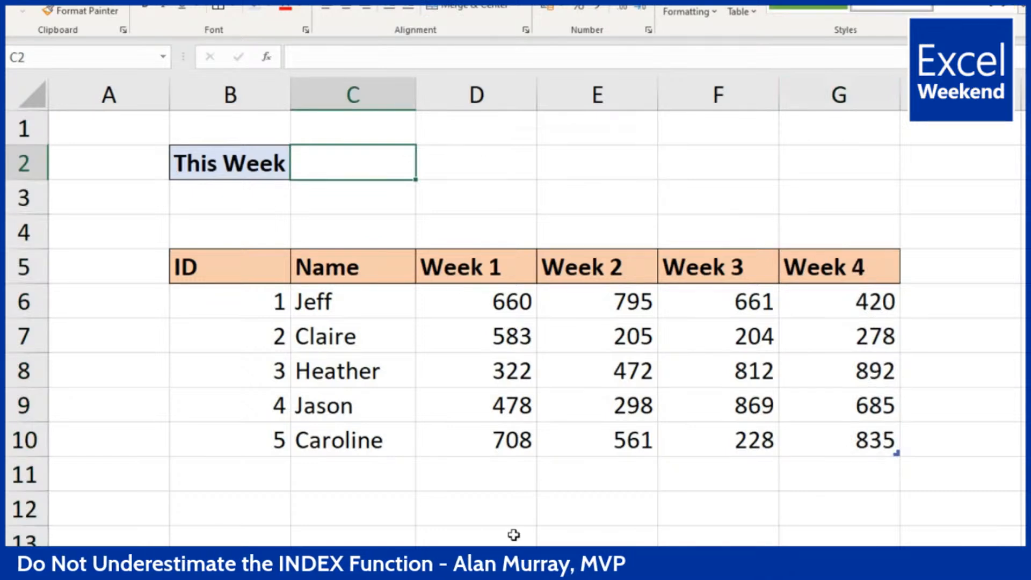
text(=in)
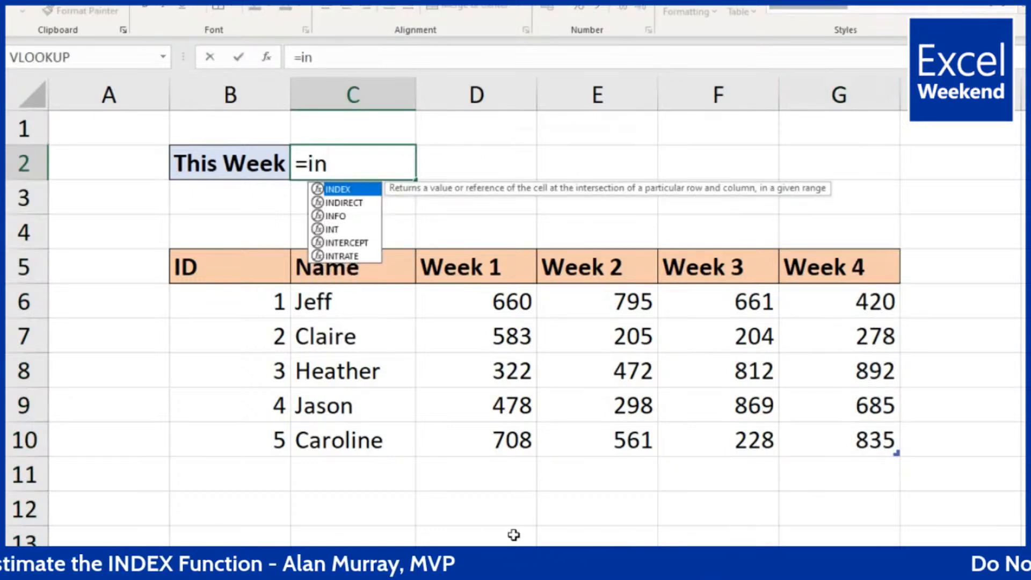
key(Tab)
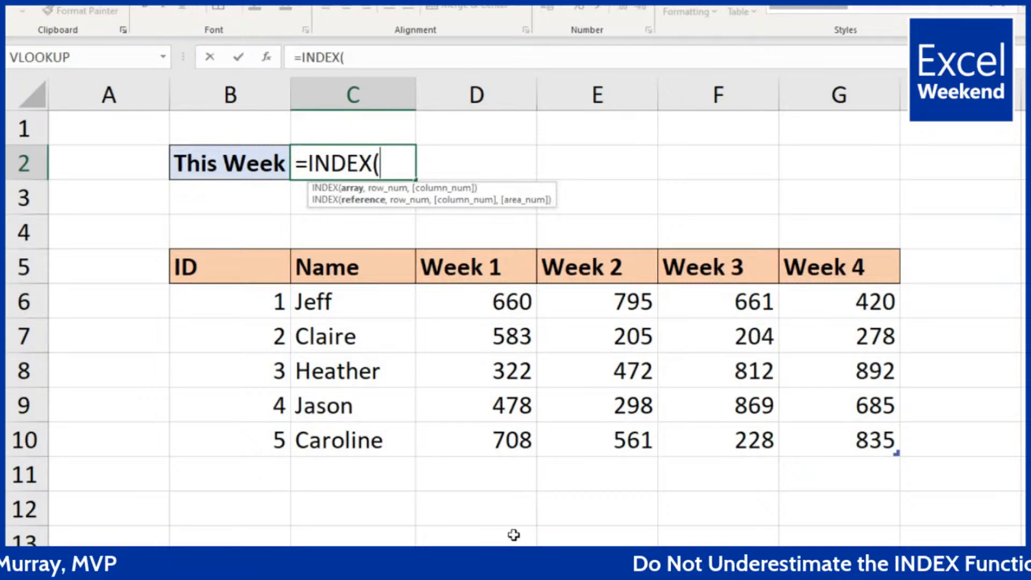
text(we)
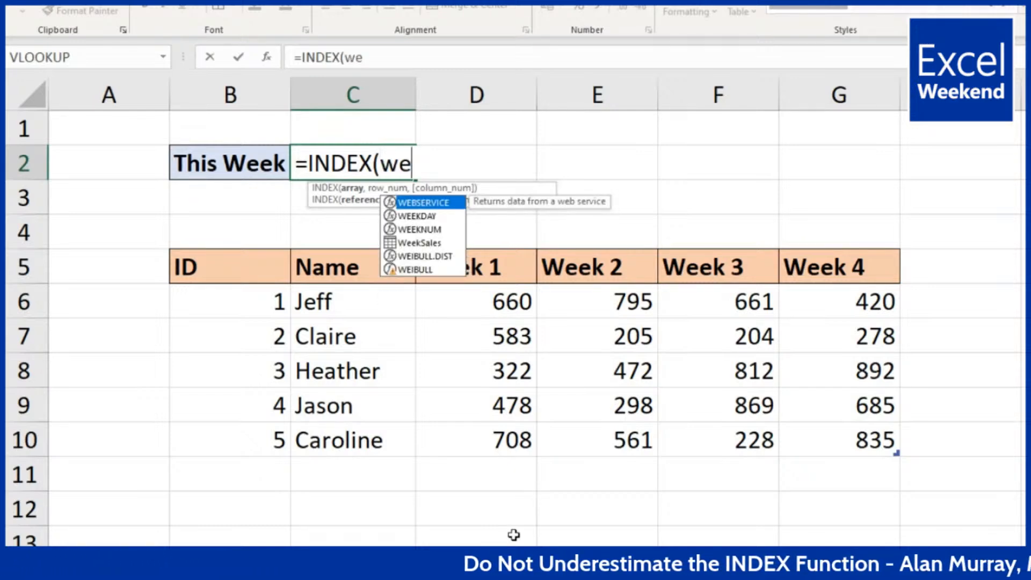
key(Down)
key(Down)
key(Down)
key(Tab)
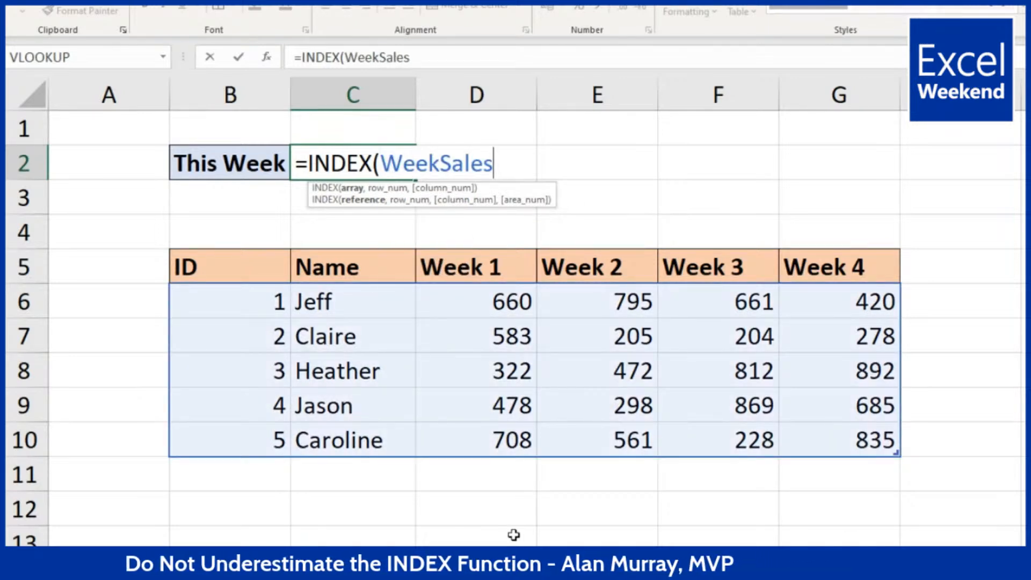
text(,)
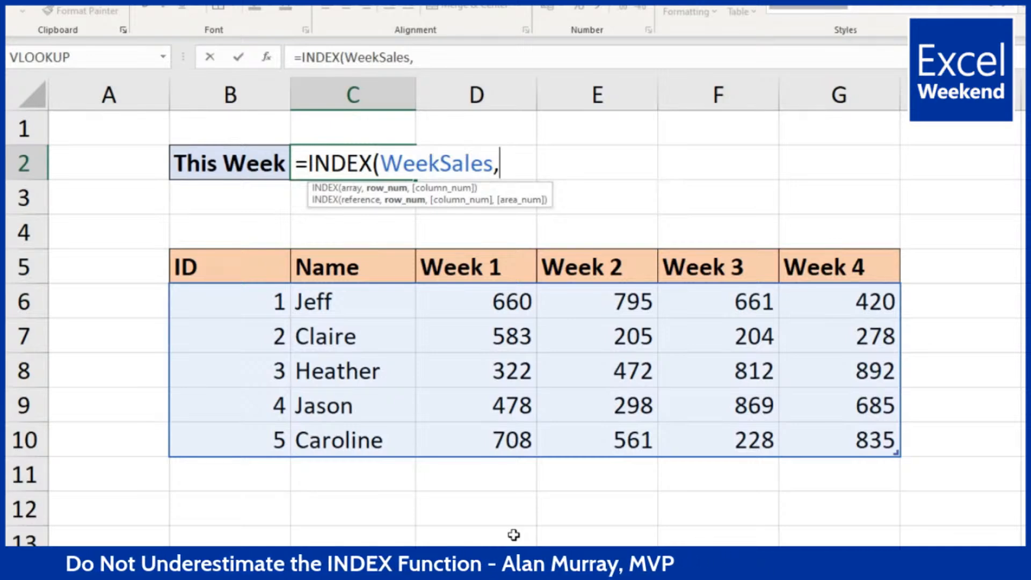
text(,)
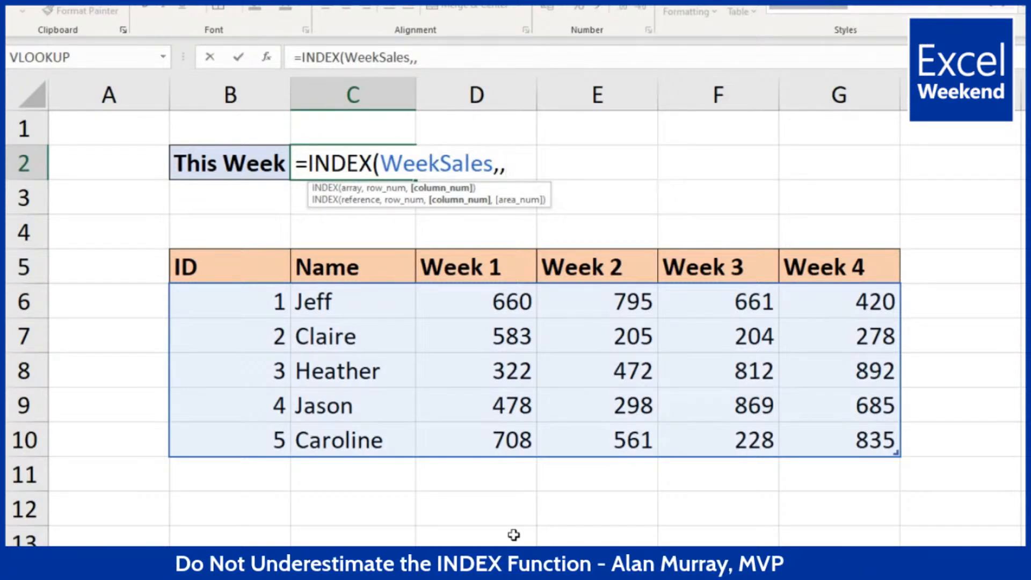
Complete C2's formula with COLUMNS(WeekSales) as the column number, giving =INDEX(WeekSales,,COLUMNS(WeekSales))
text(col)
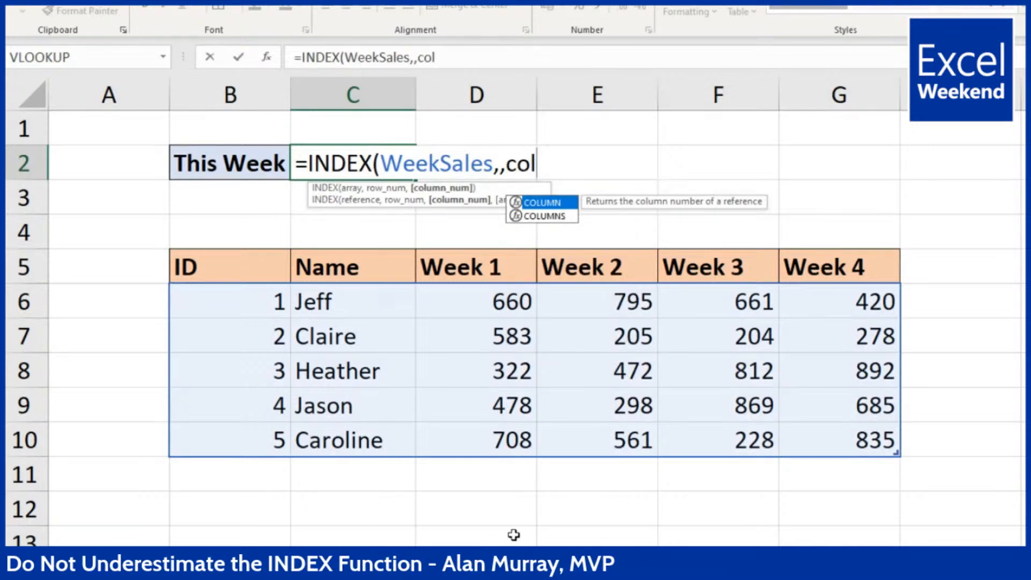
key(Down)
key(Tab)
text(we)
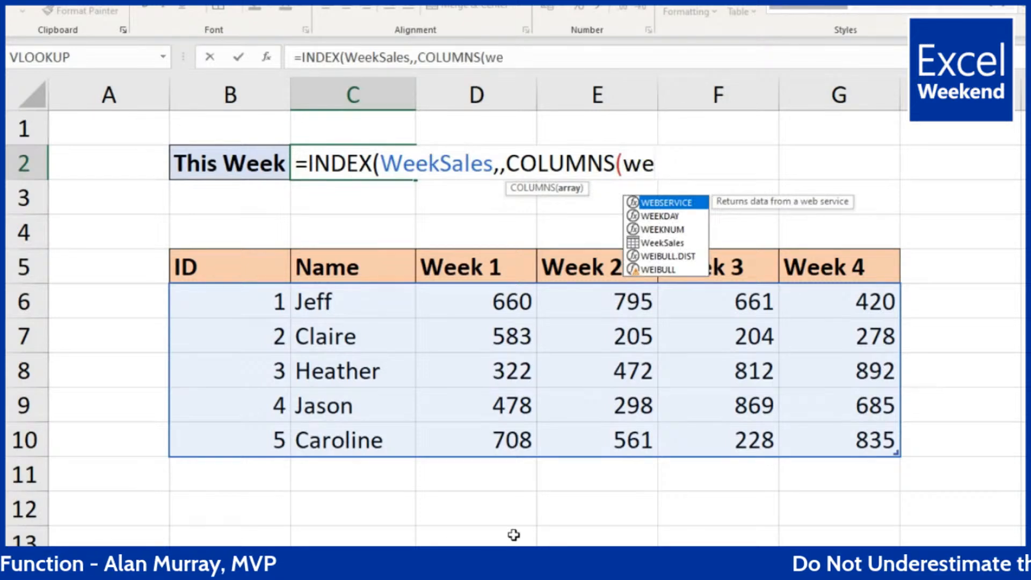
key(Down)
key(Down)
key(Down)
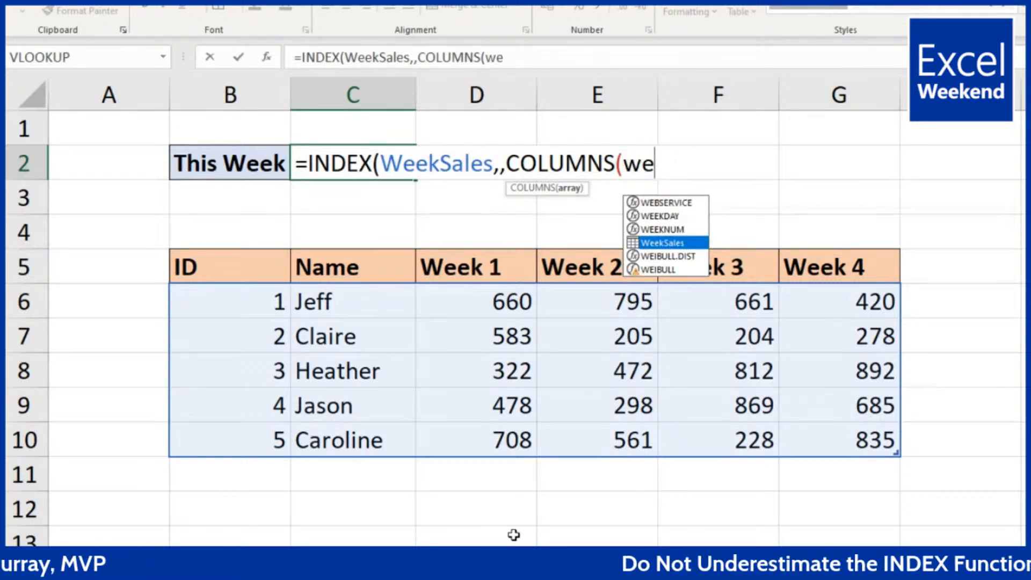
key(Tab)
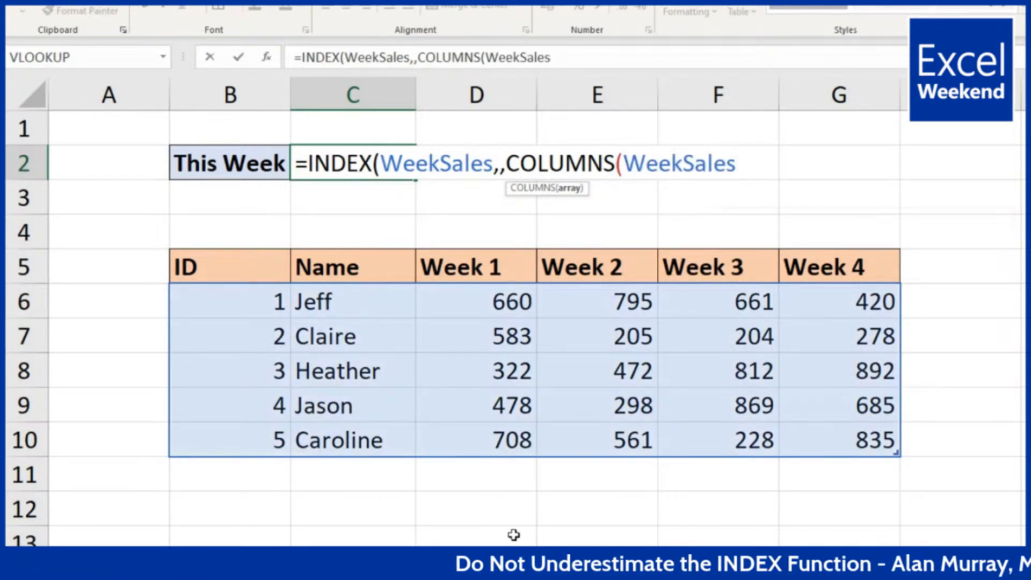
text())
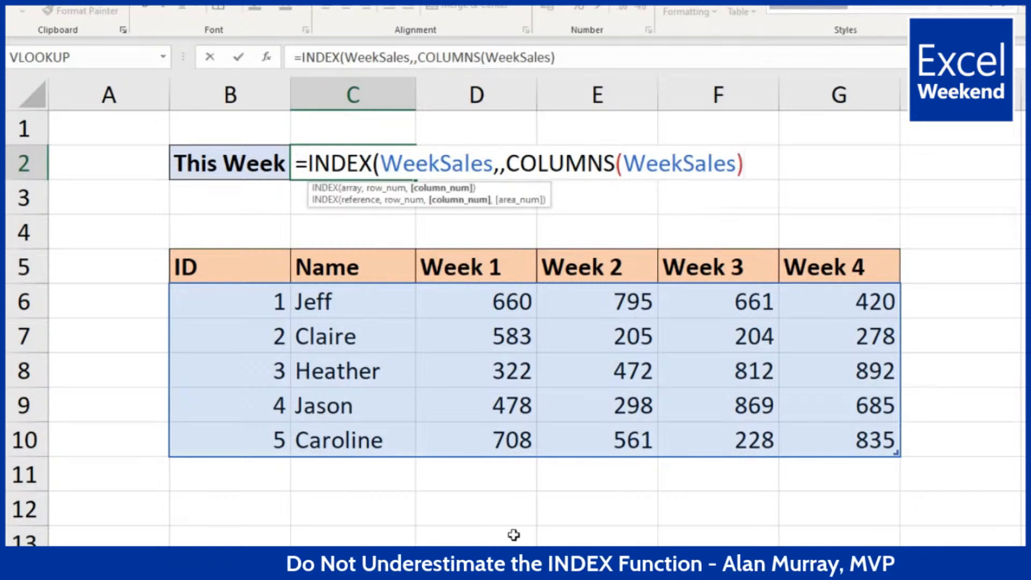
text())
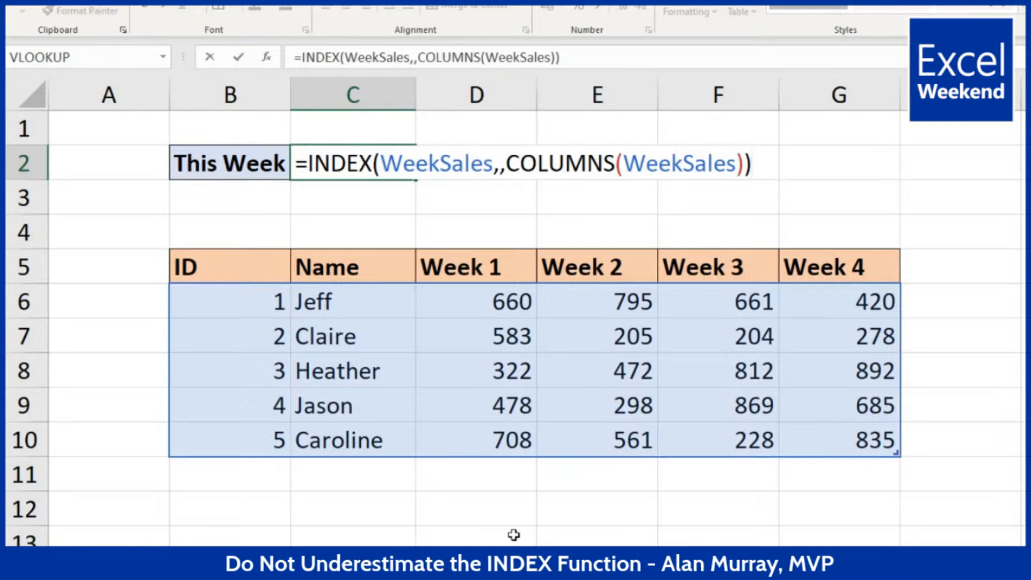
key(Return)
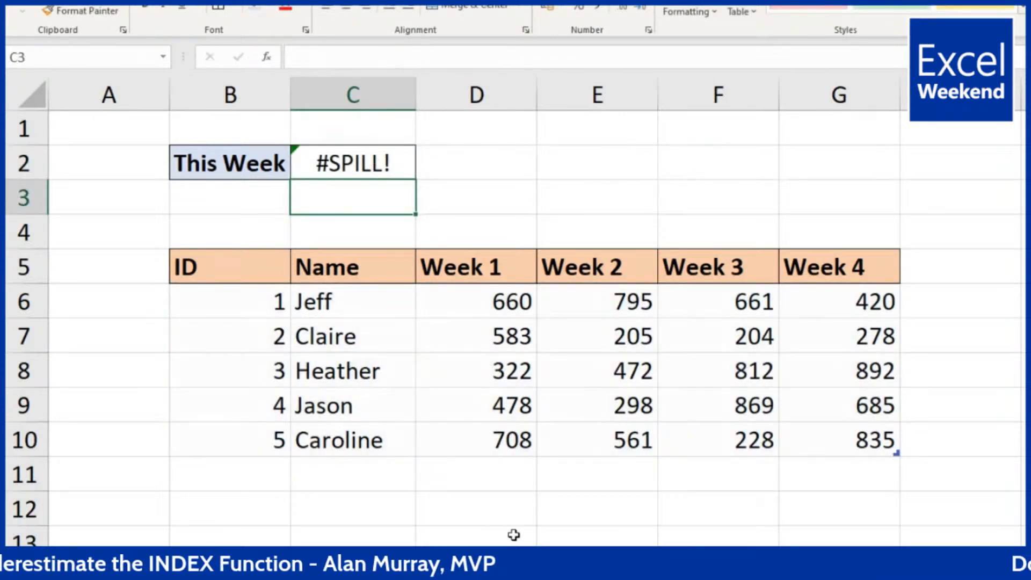
Move the weekly values table with its headers down four rows so that it starts at B9
click(262, 269)
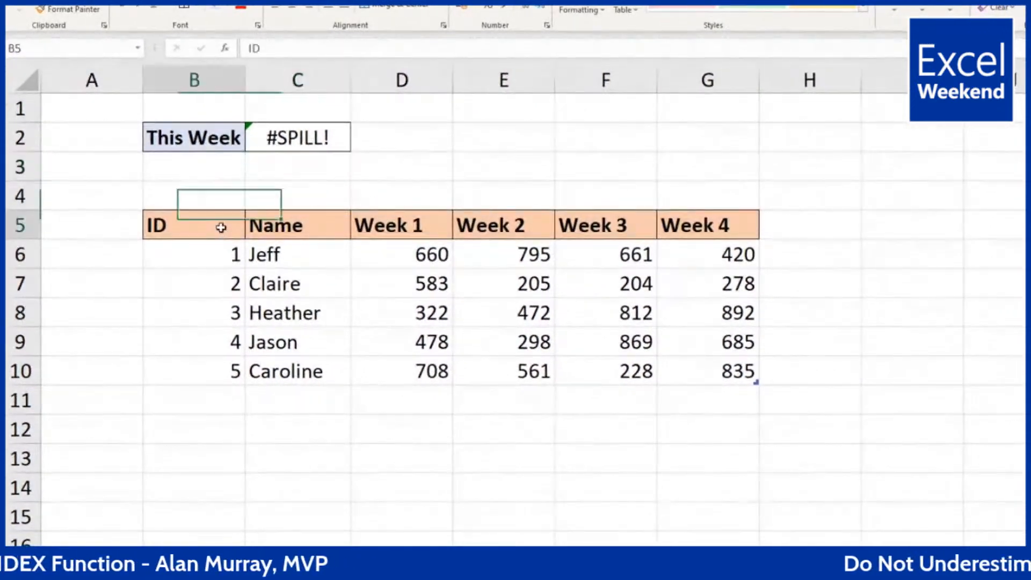
mouse_move(221, 228)
mouse_down()
mouse_move(699, 371)
mouse_move(661, 397)
mouse_move(663, 478)
mouse_move(679, 476)
mouse_up()
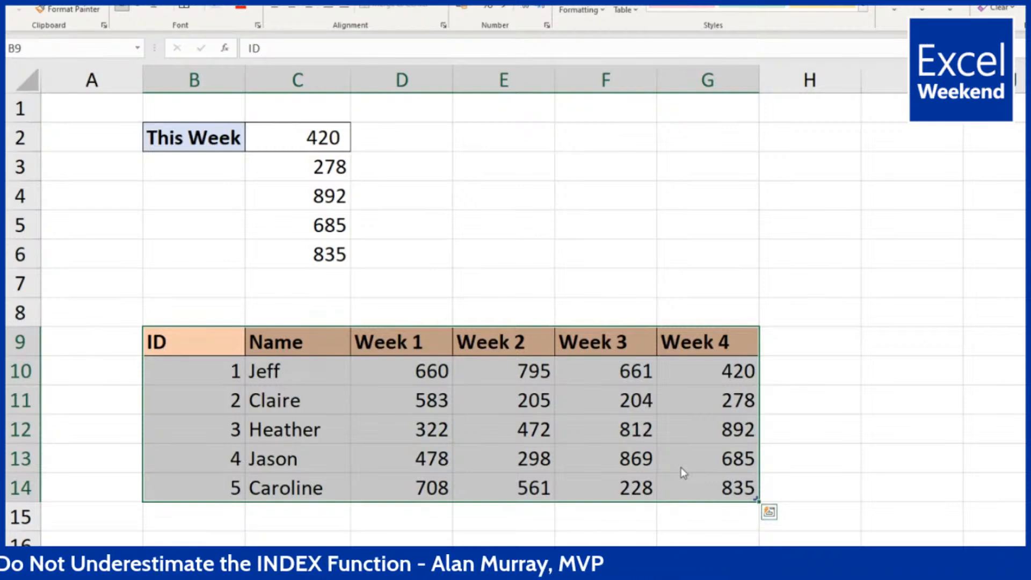
drag(700, 385, 704, 476)
Add a Week 5 column to the table in H9 and enter 45, 6, 7 and 8 in H10:H13
click(813, 347)
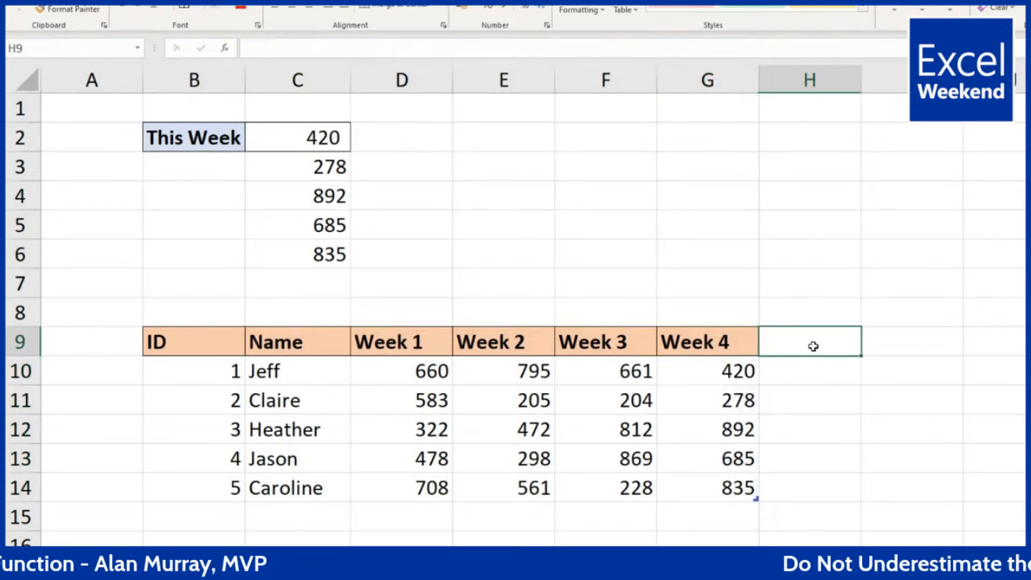
text(Week 5)
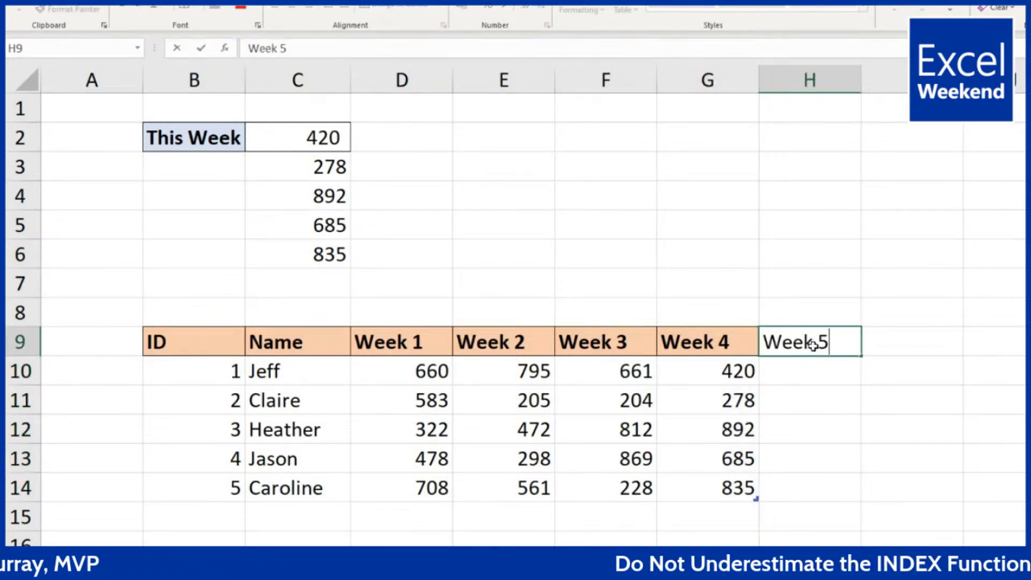
key(Return)
text(45)
key(Return)
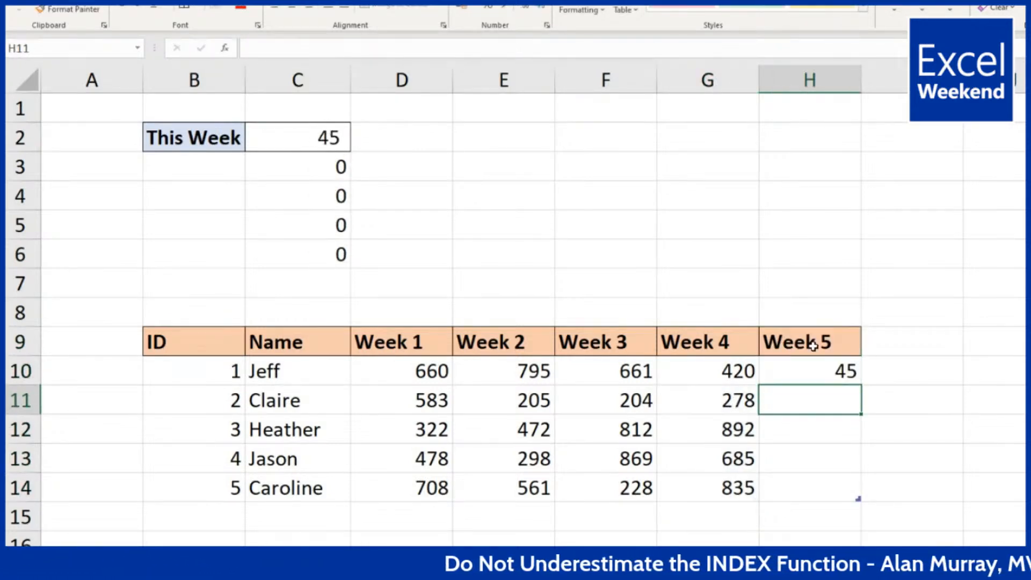
text(6)
key(Return)
text(7)
key(Return)
text(8)
key(Return)
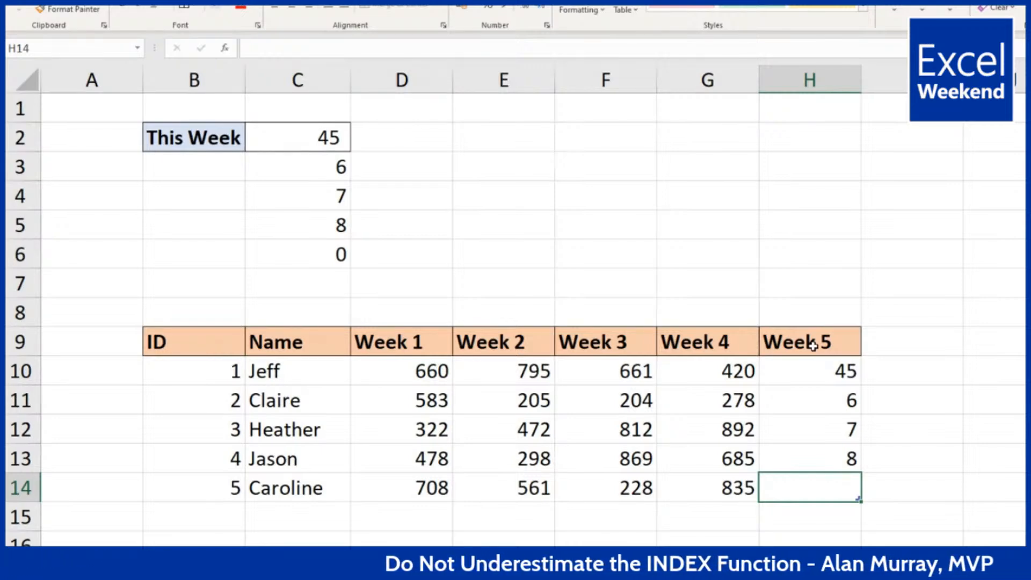
Undo the Week 5 column entries and move the whole table back up to start at B5
key(ctrl+z)
key(ctrl+z)
key(ctrl+z)
key(ctrl+z)
key(ctrl+z)
key(ctrl+z)
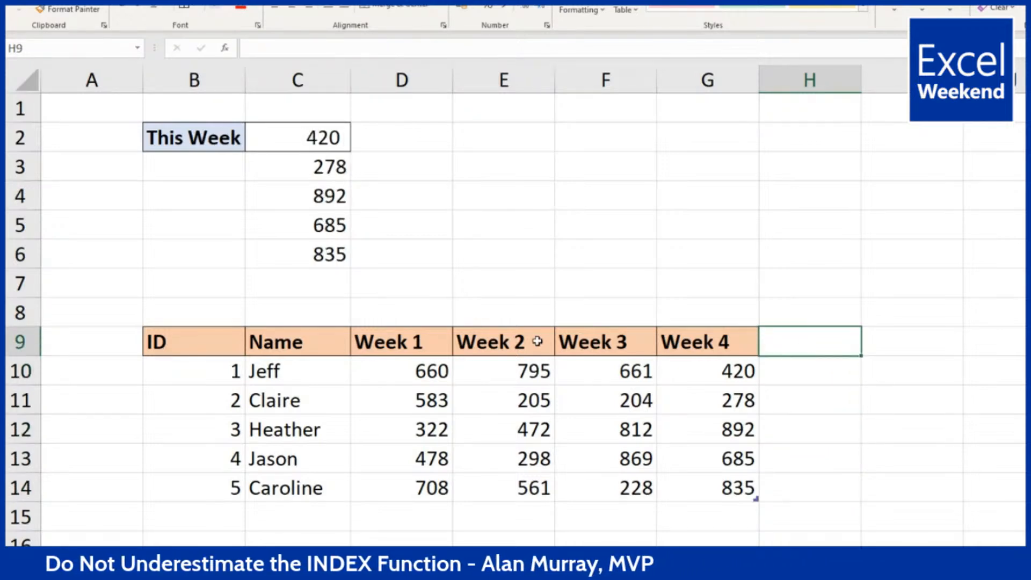
drag(225, 338, 710, 484)
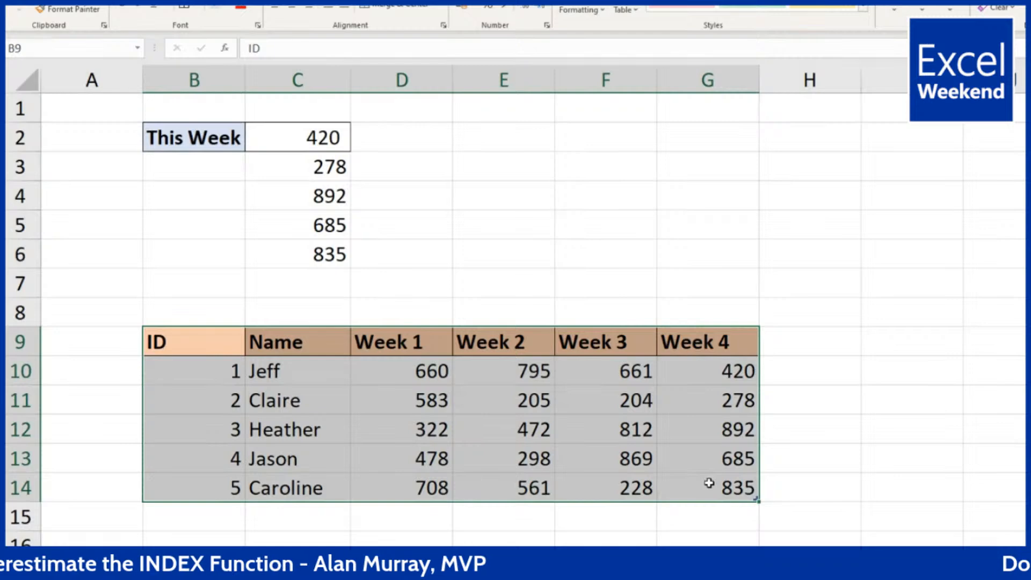
drag(570, 328, 571, 233)
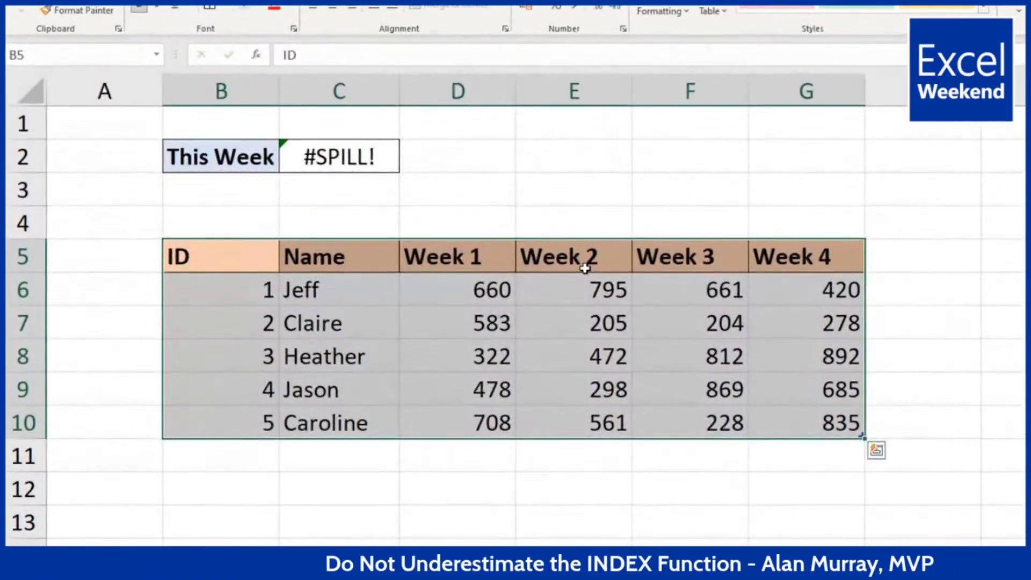
Wrap the formula in C2 in SUM, making it =SUM(INDEX(WeekSales,,COLUMNS(WeekSales)))
click(387, 162)
double_click(387, 159)
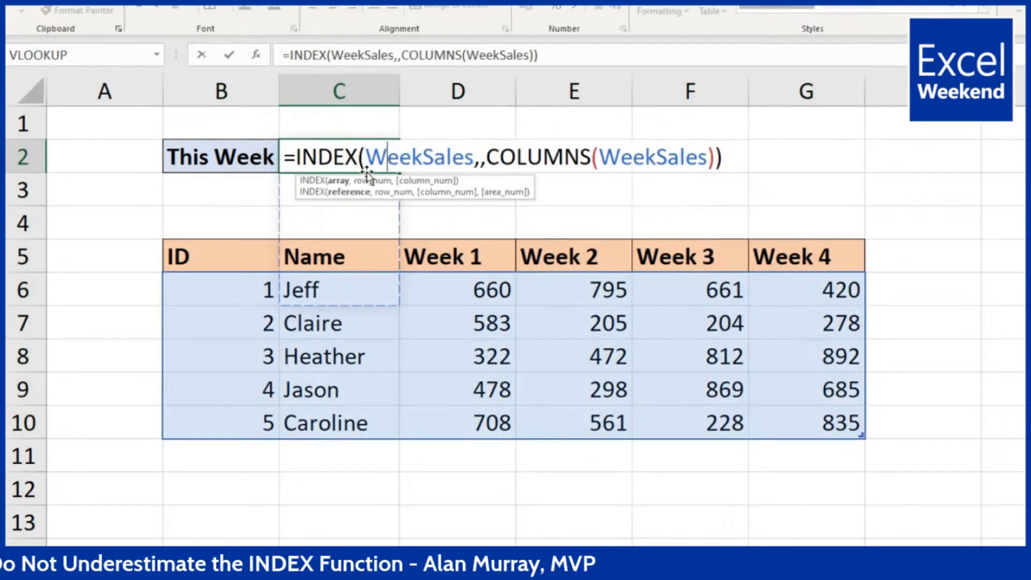
click(296, 156)
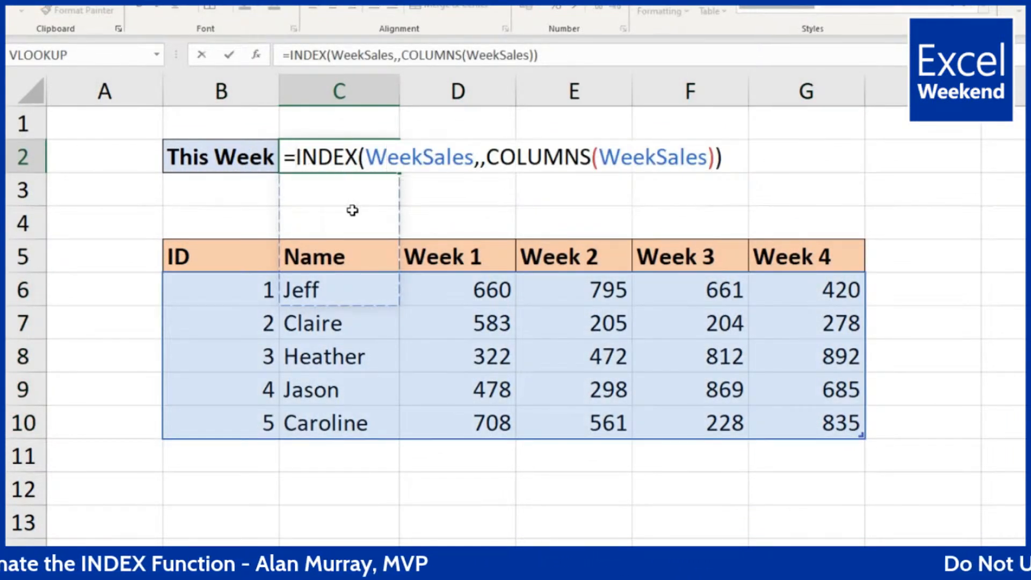
text(sum()
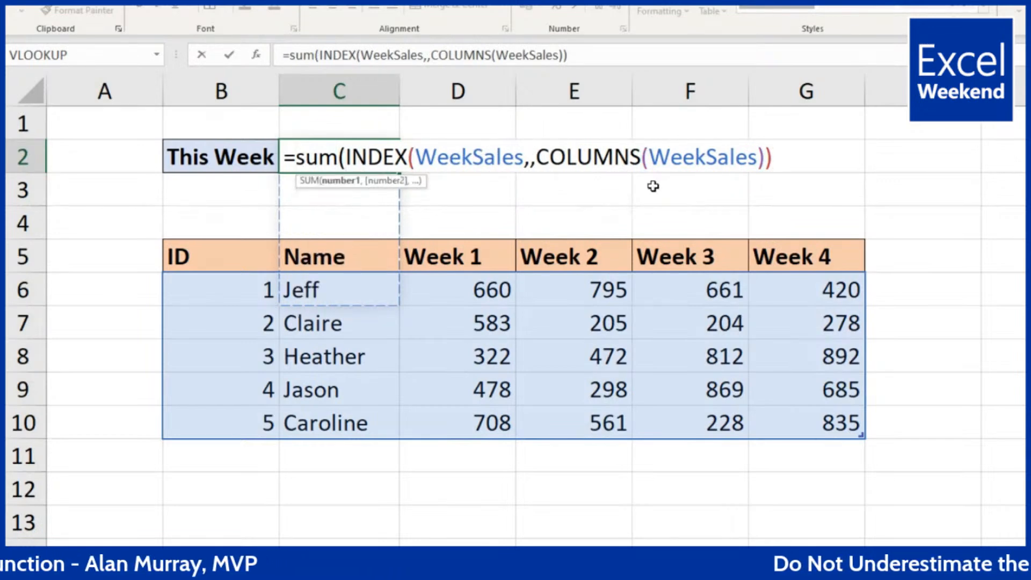
click(771, 159)
text())
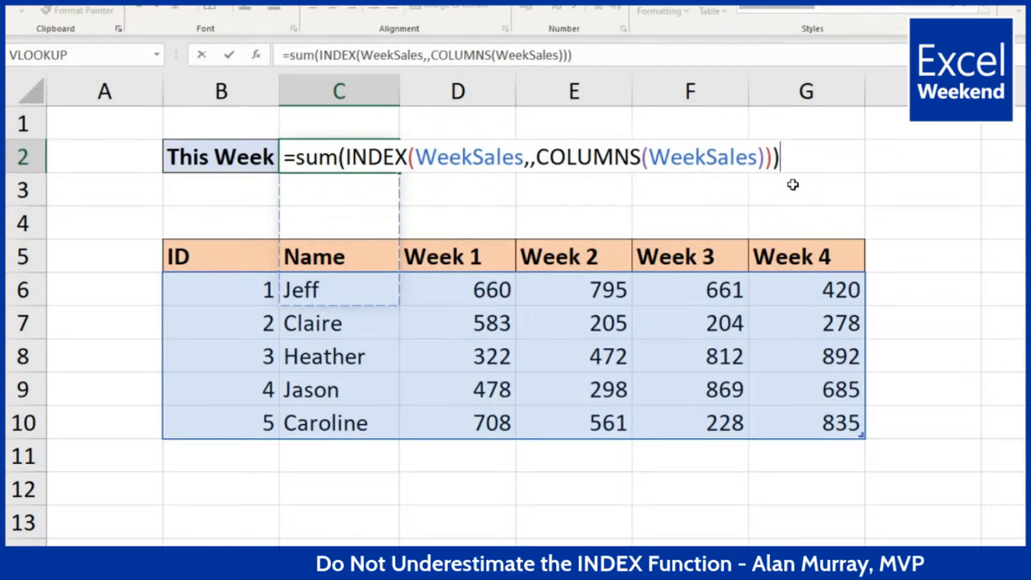
key(Return)
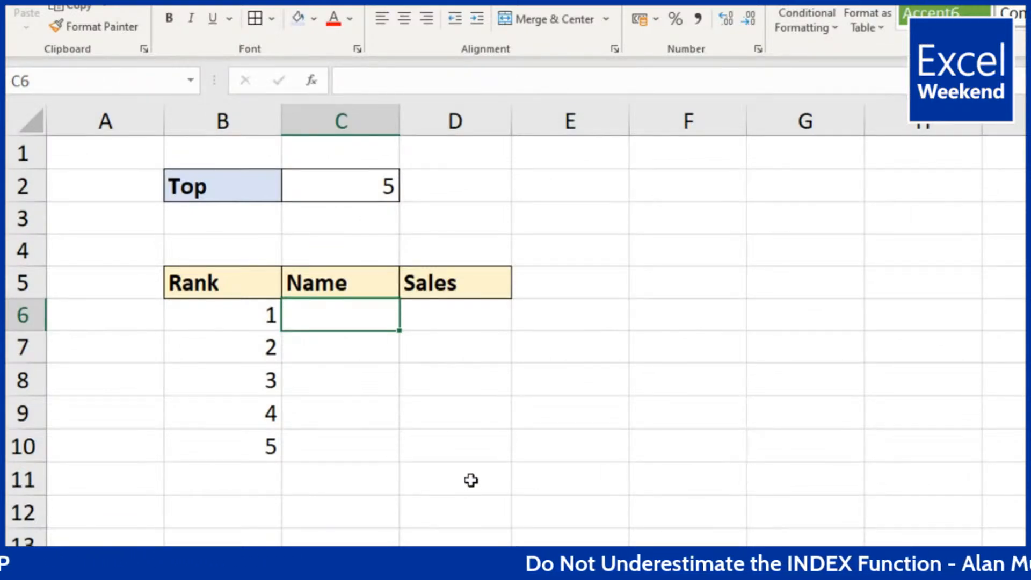
Begin a SORT formula in D6 with the Sales column of the SalesTeam table, SalesTeam[Sales], as its array
click(490, 314)
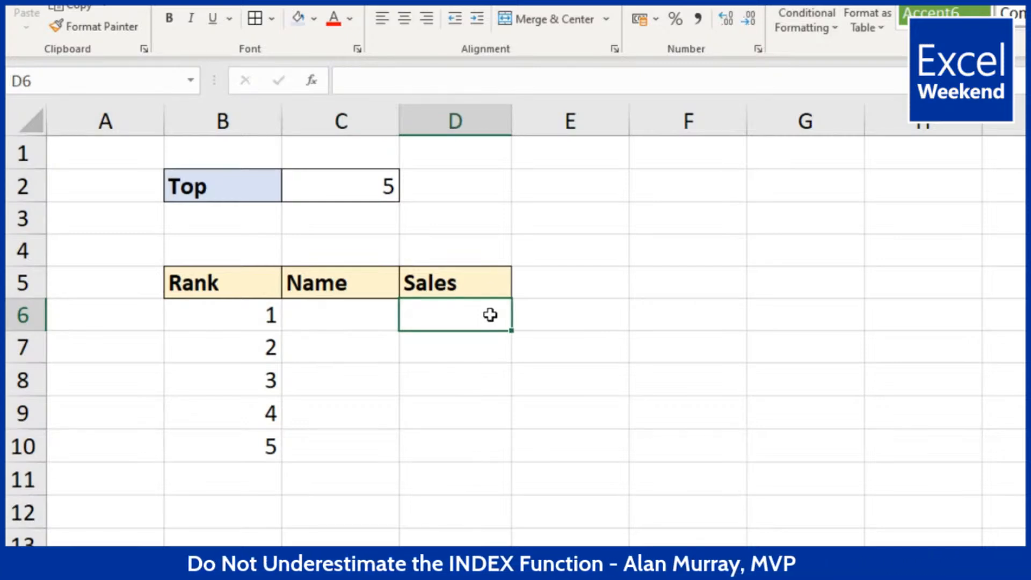
text(=s)
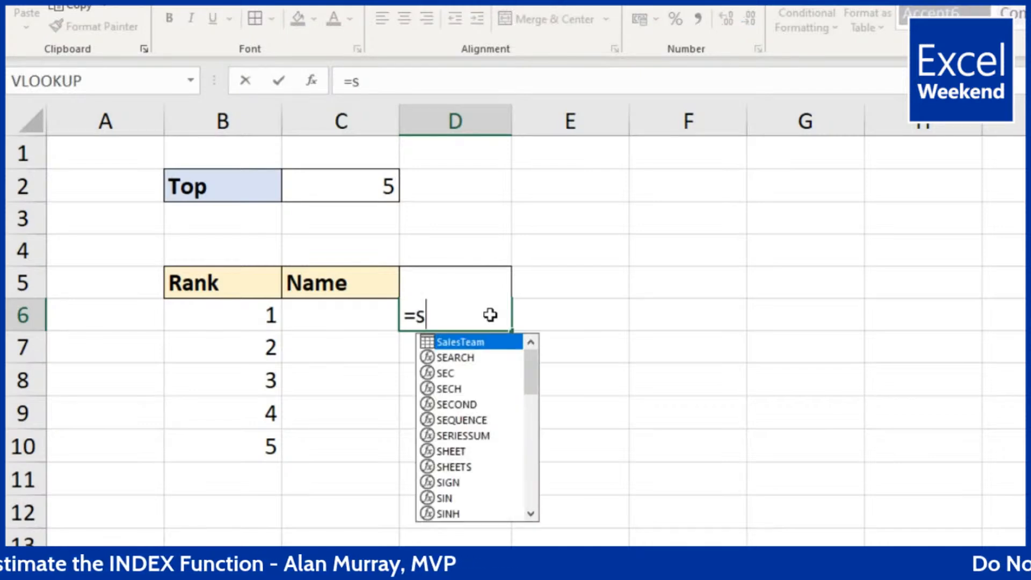
text(o)
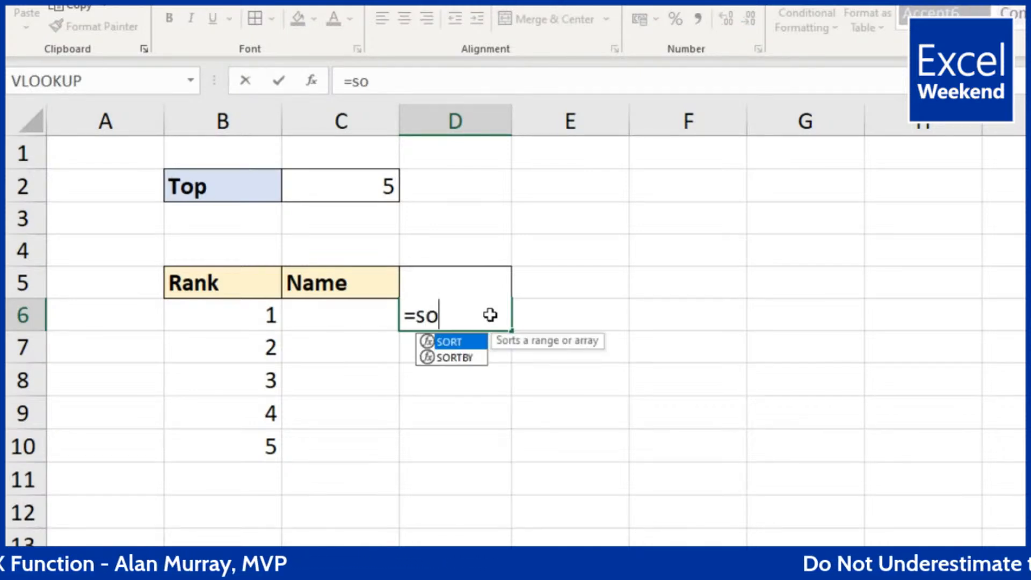
key(Tab)
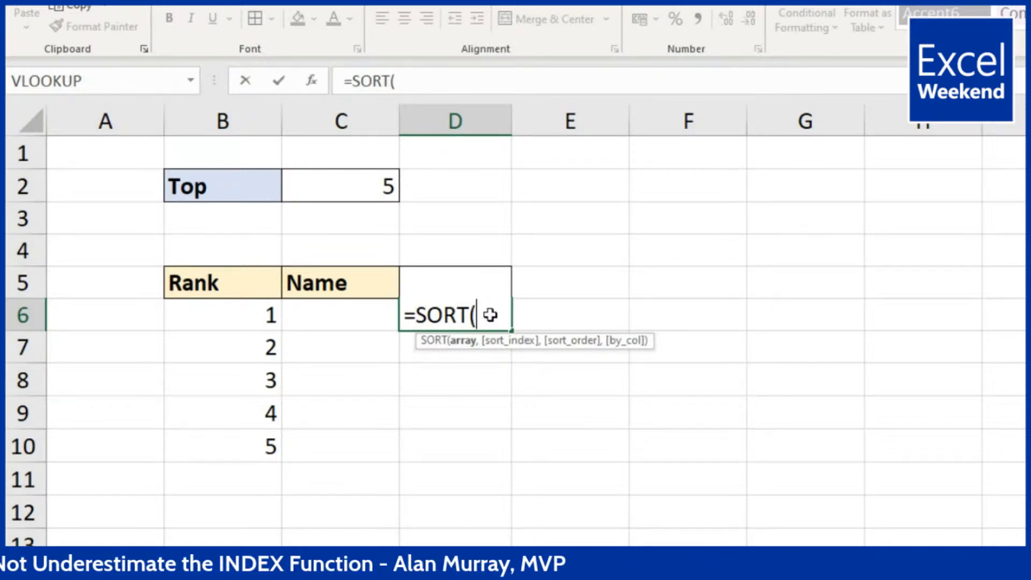
text(sal)
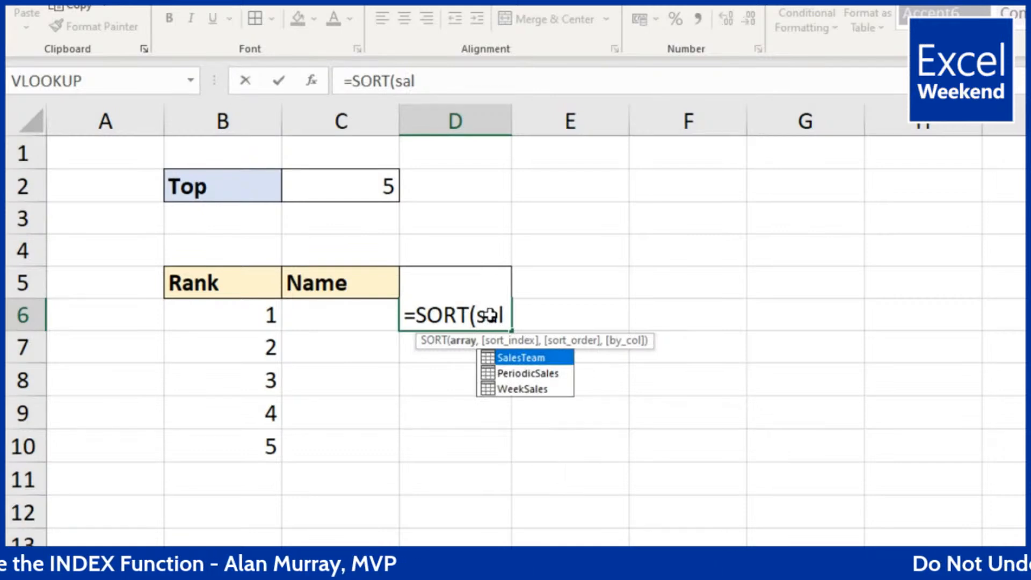
key(Tab)
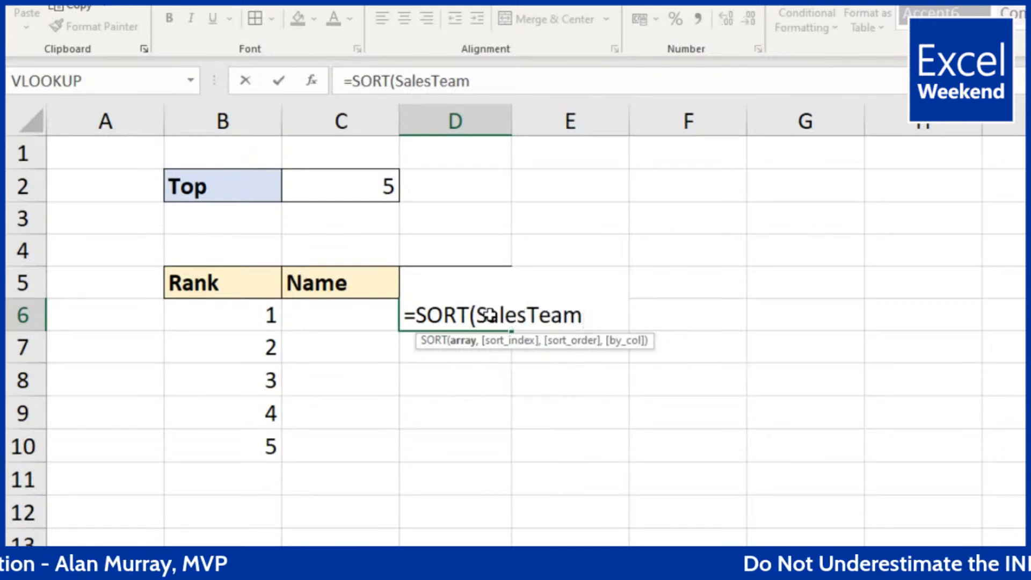
text([)
key(Down)
key(Down)
key(Down)
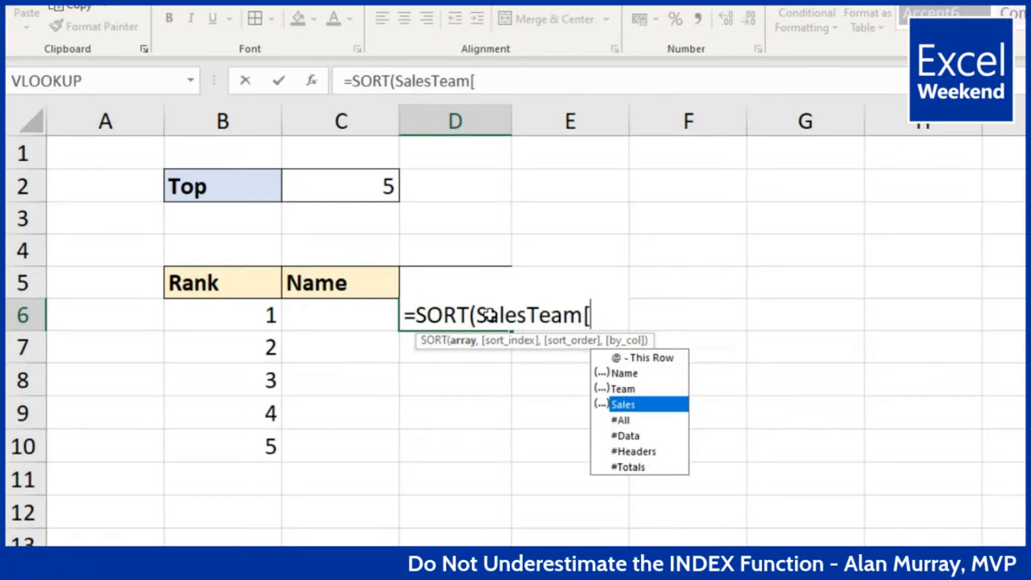
key(Tab)
text(])
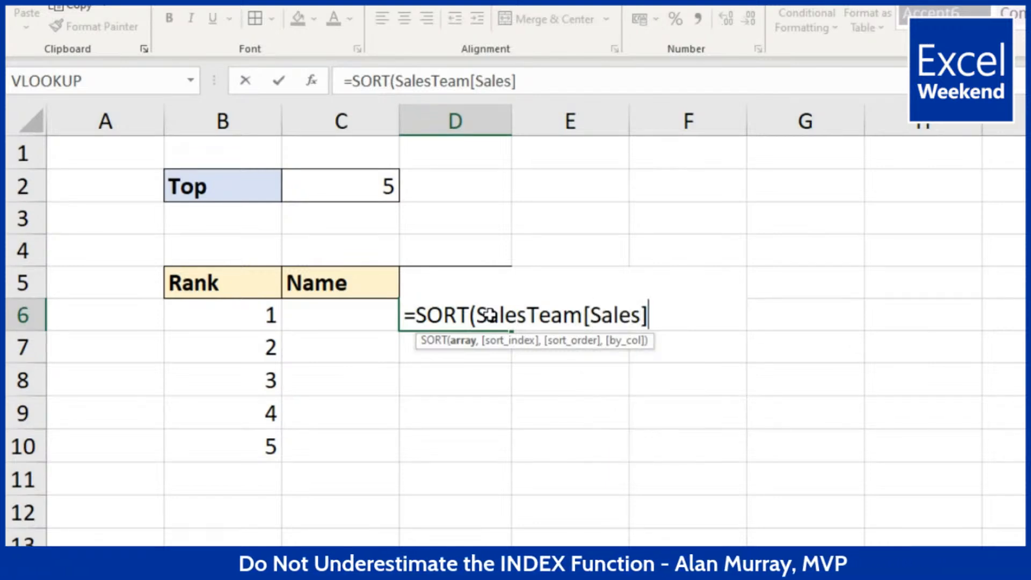
Skip the sort index, set the sort order to -1 (descending) and enter the formula =SORT(SalesTeam[Sales],,-1)
text(,,)
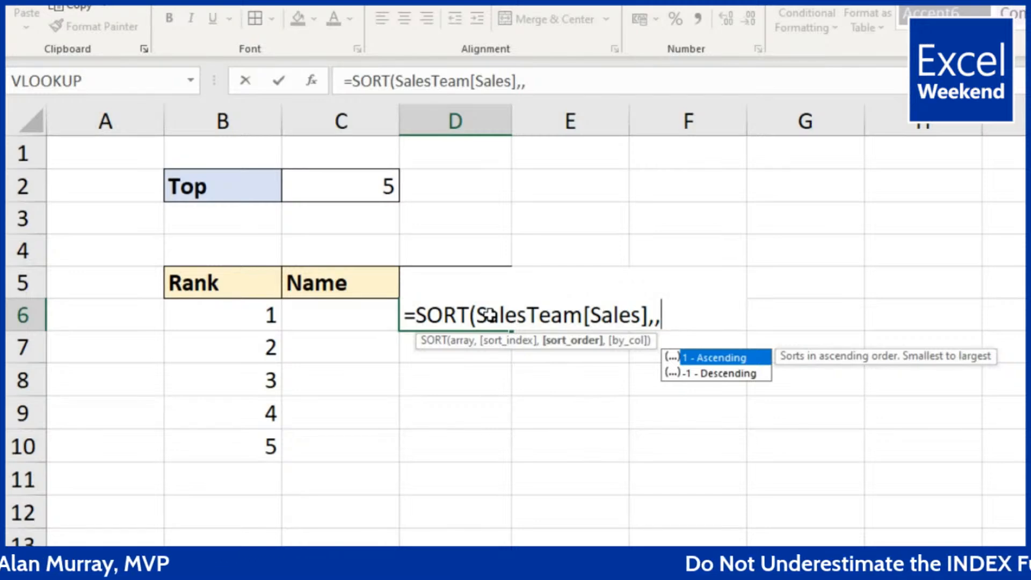
key(Down)
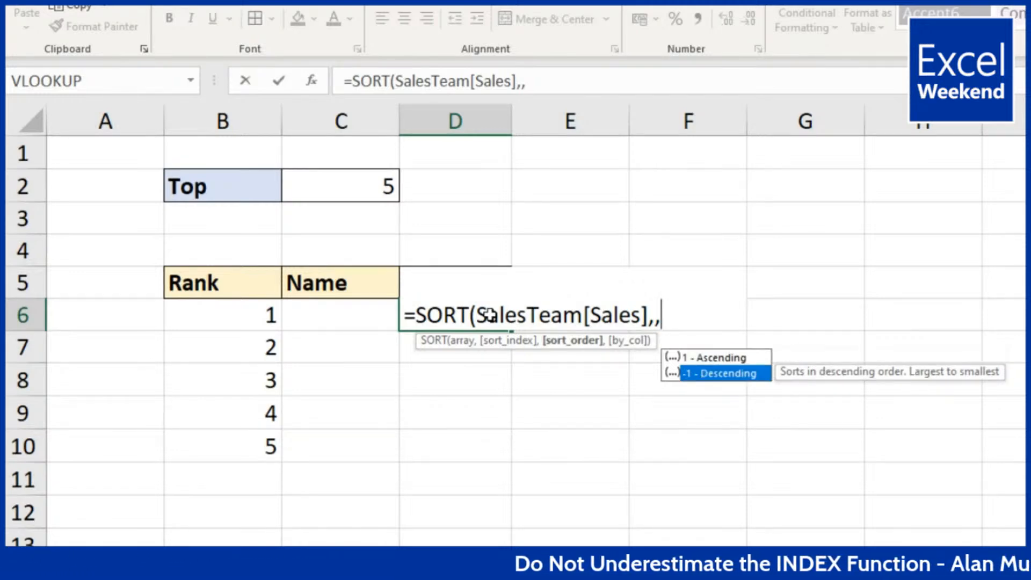
key(Tab)
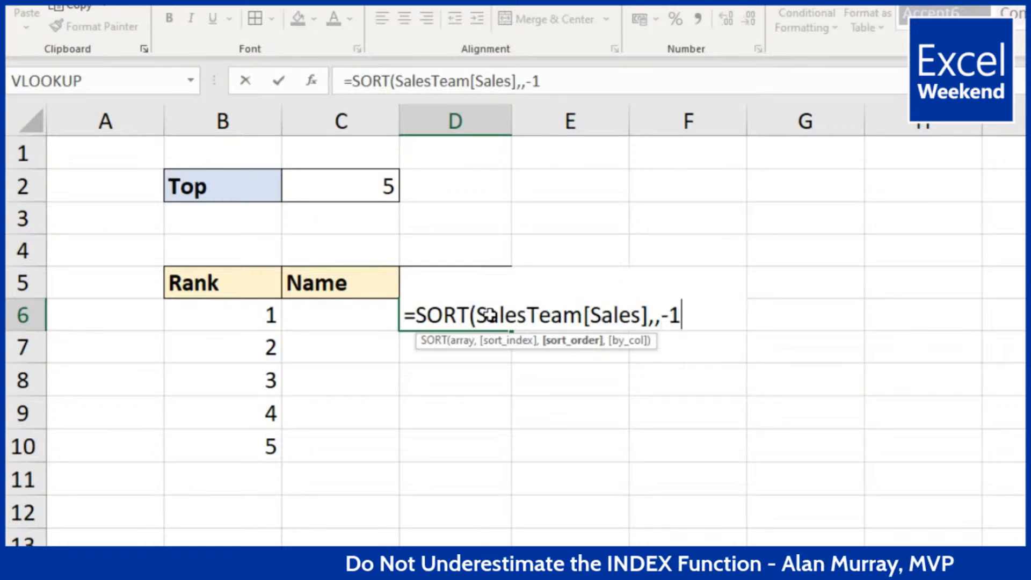
text())
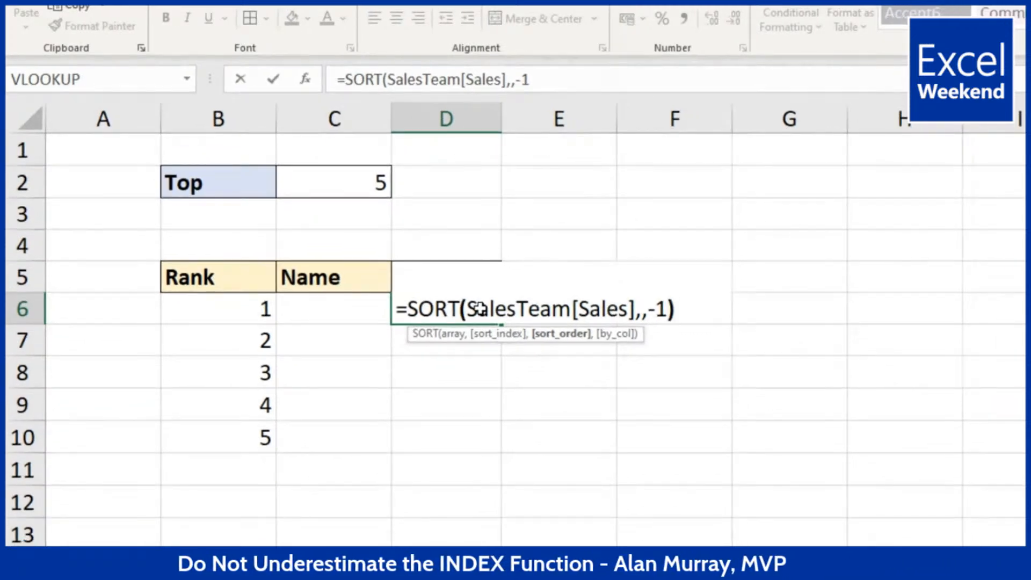
key(Return)
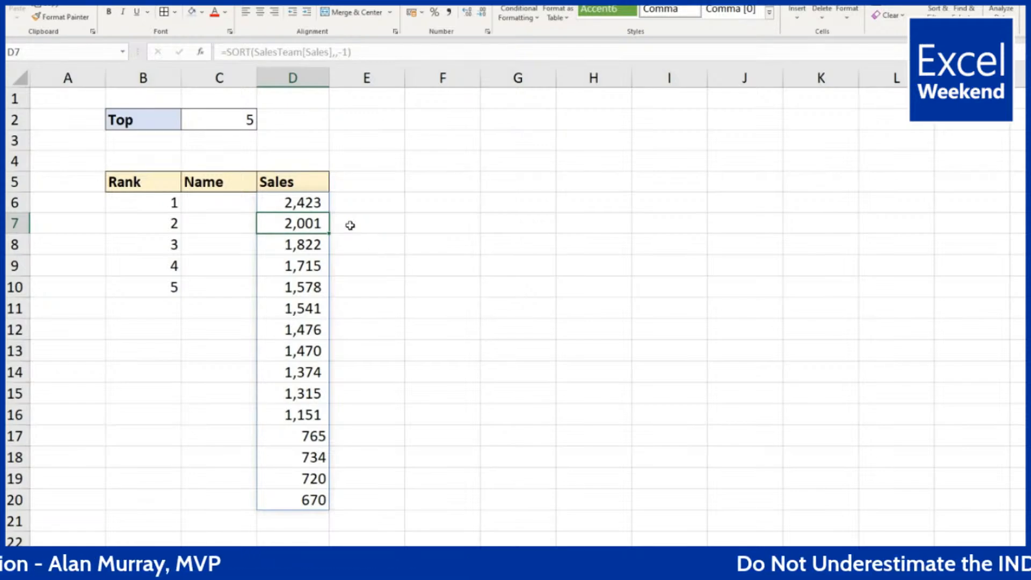
Wrap the SORT formula in D6 in an INDEX function, using the sorted sales as its array argument
click(367, 237)
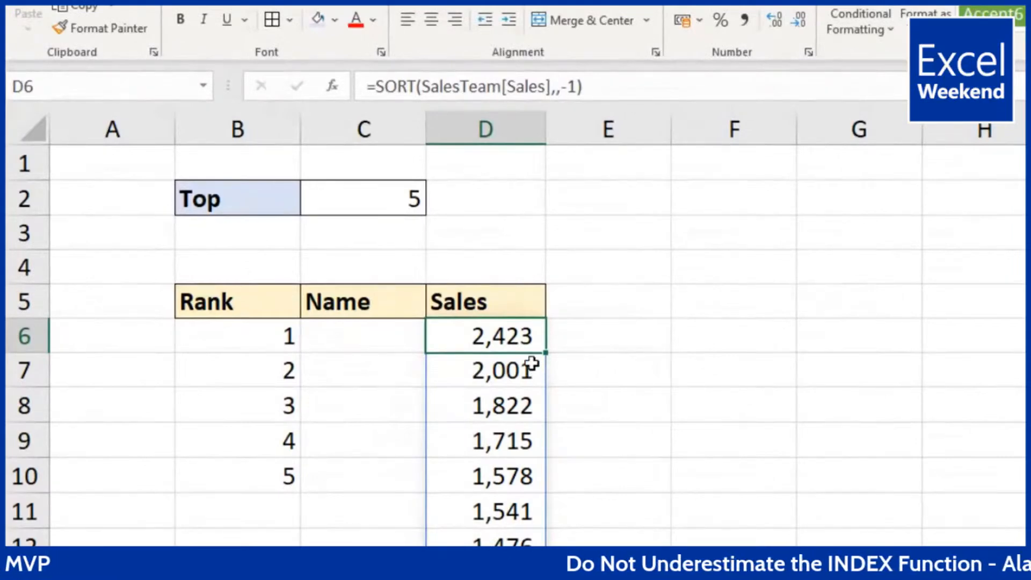
double_click(530, 343)
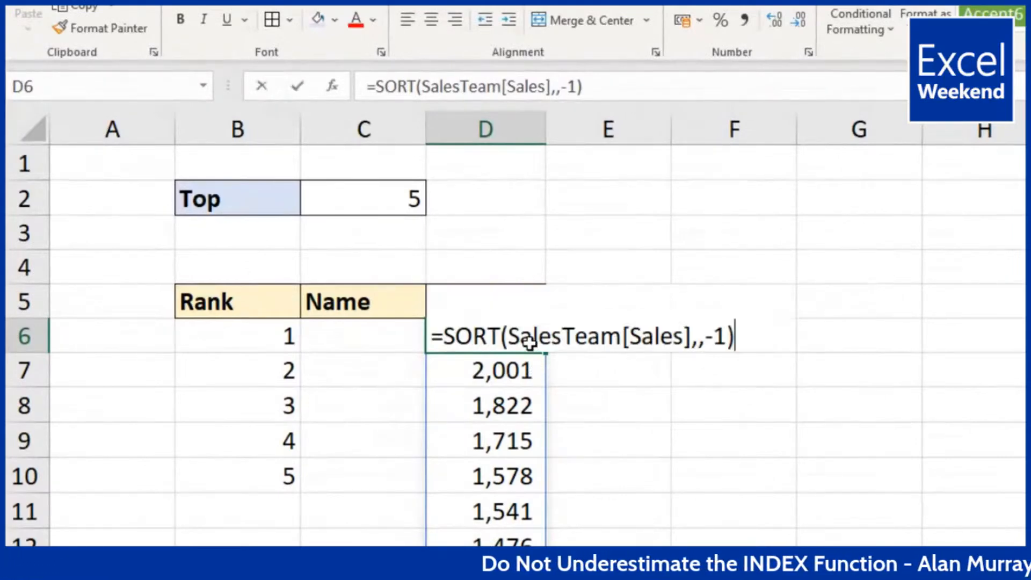
click(442, 340)
text(in)
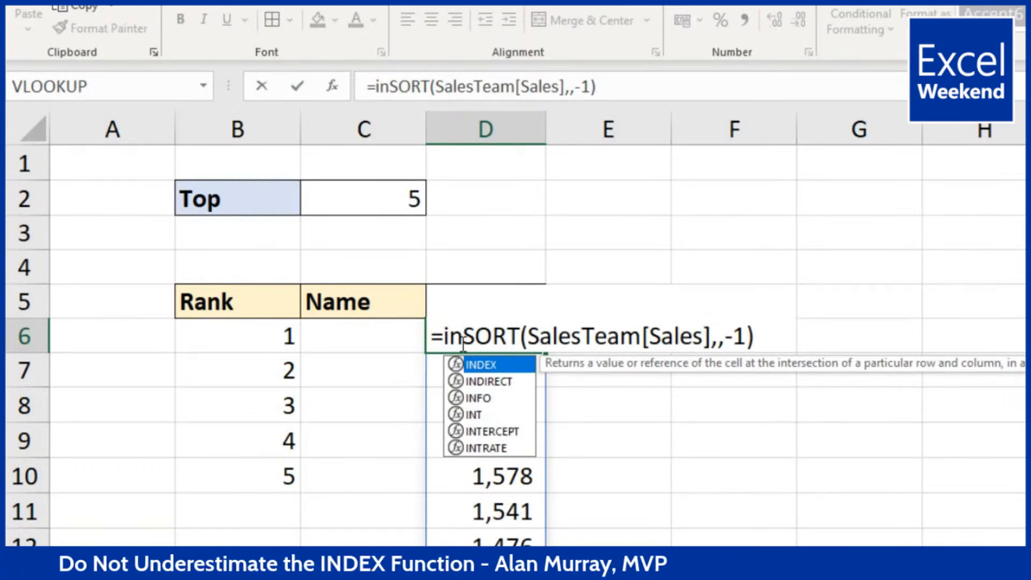
key(Tab)
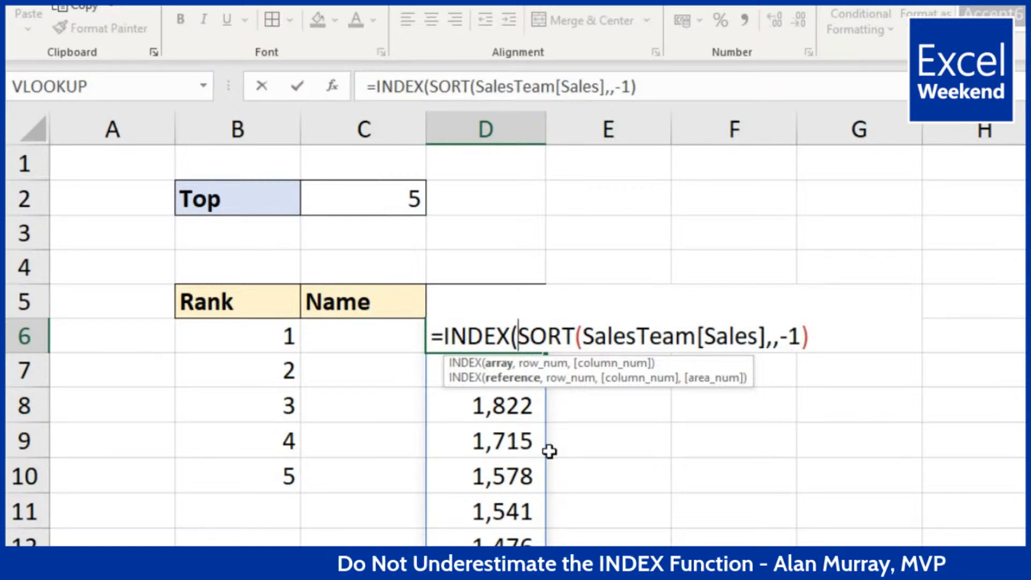
click(808, 337)
text(,)
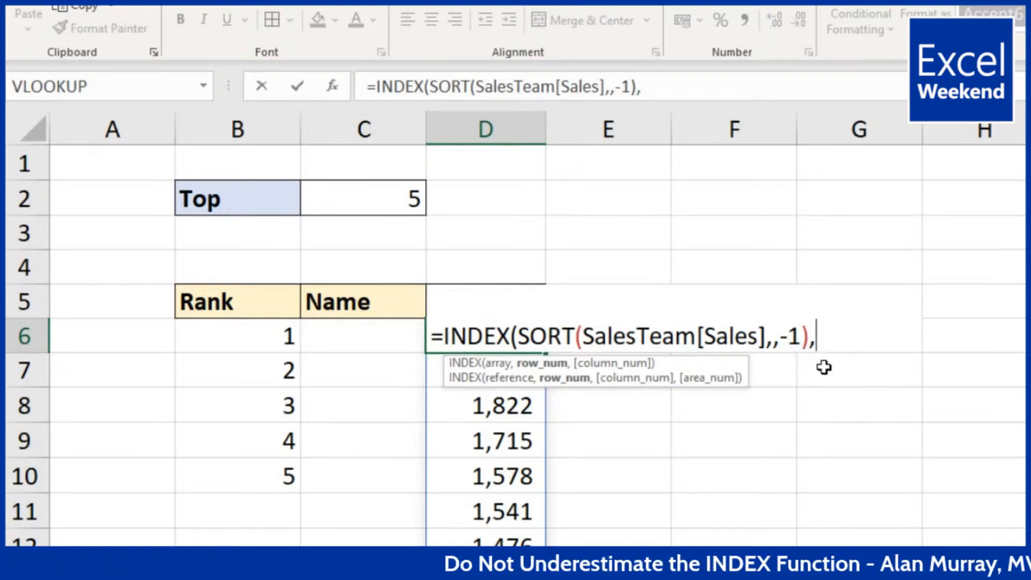
Supply SEQUENCE(C2) as the row number and enter =INDEX(SORT(SalesTeam[Sales],,-1),SEQUENCE(C2)) in D6
text(se)
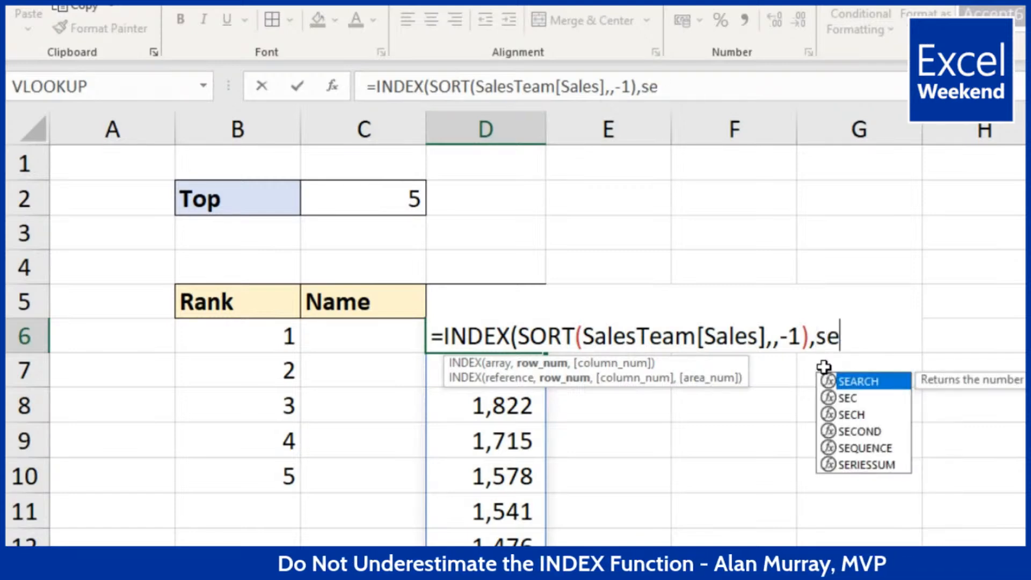
key(Down)
key(Down)
key(Down)
key(Down)
key(Tab)
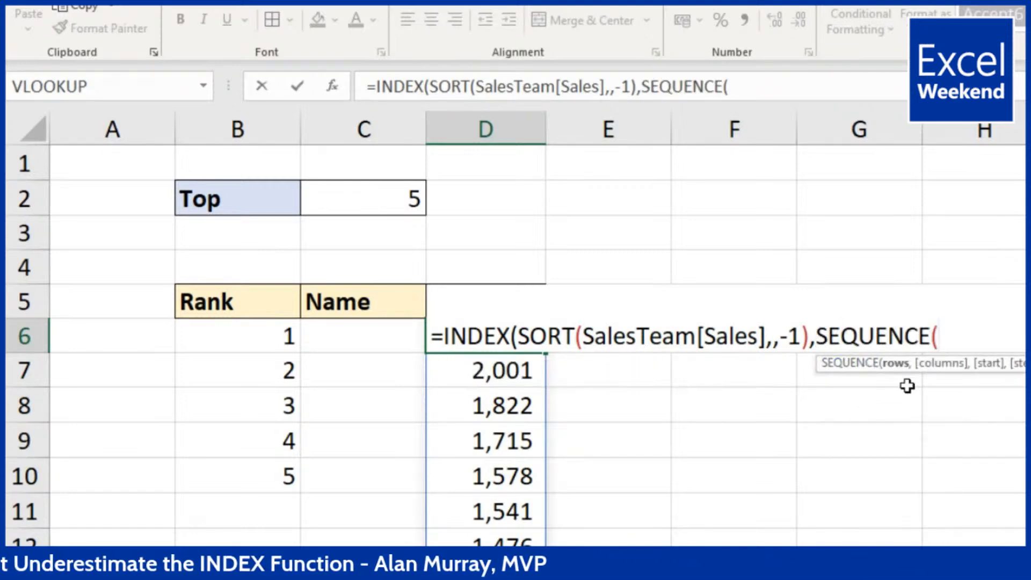
click(414, 203)
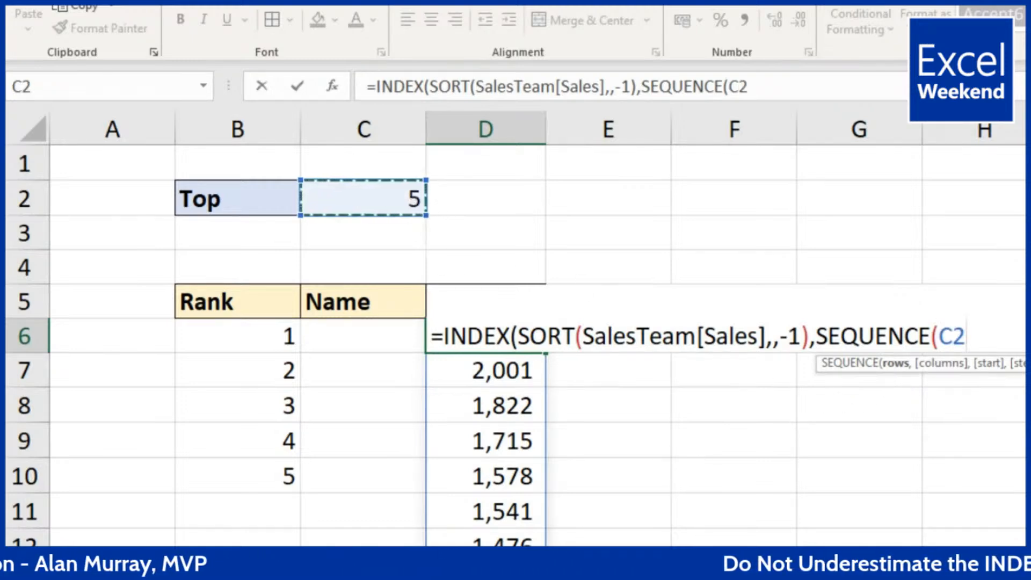
text()))
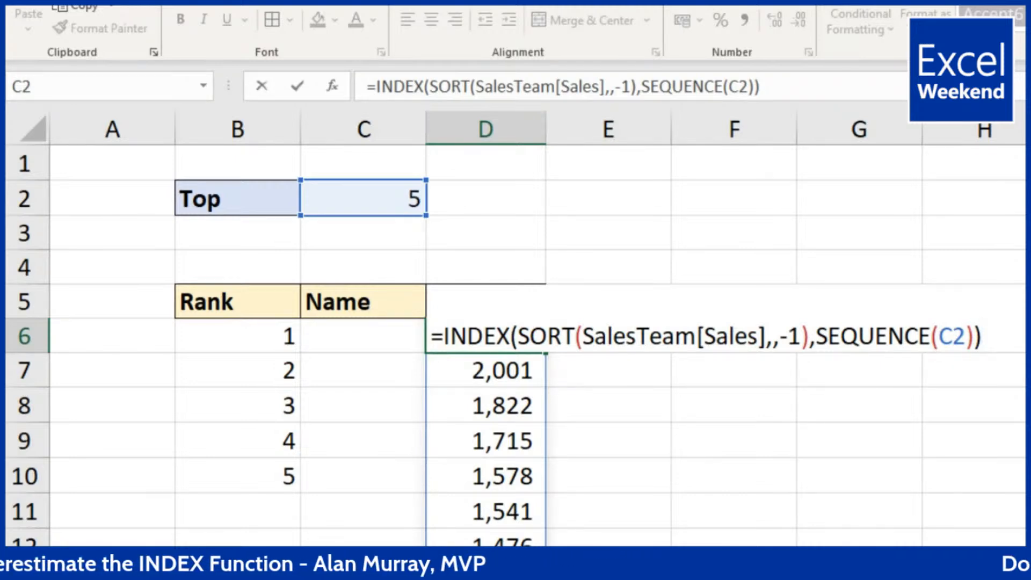
key(Return)
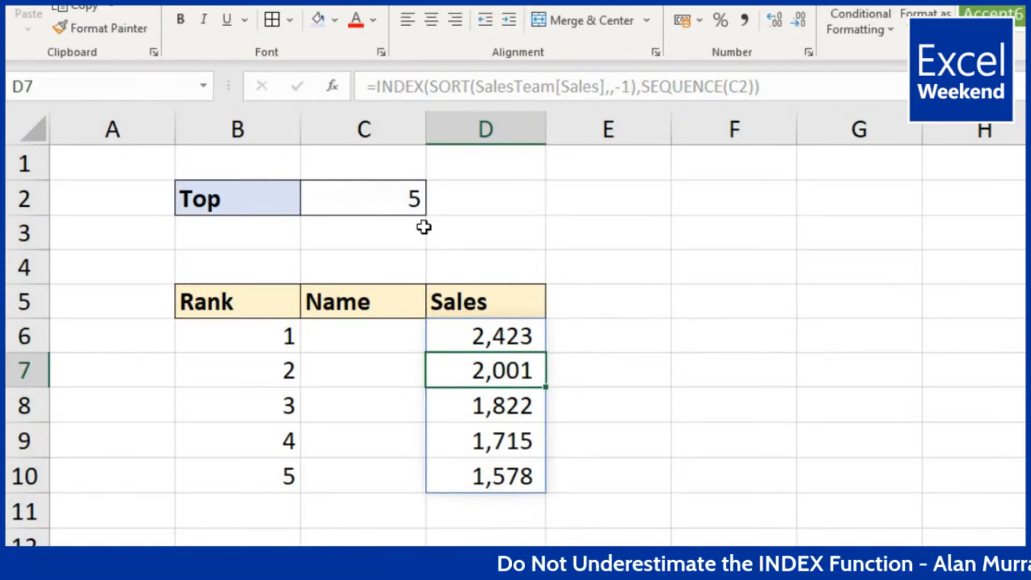
Test the Top value in C2 with 10 and 3, restore it to 5, and check the Rank formula in B6
click(404, 202)
text(10)
key(Return)
click(403, 203)
text(3)
key(Return)
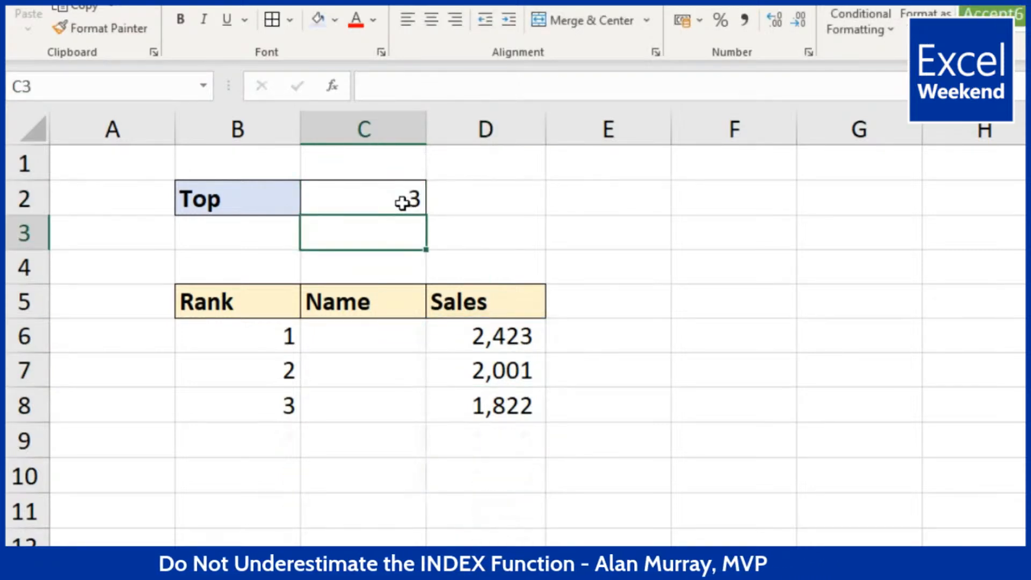
click(402, 202)
text(5)
key(Return)
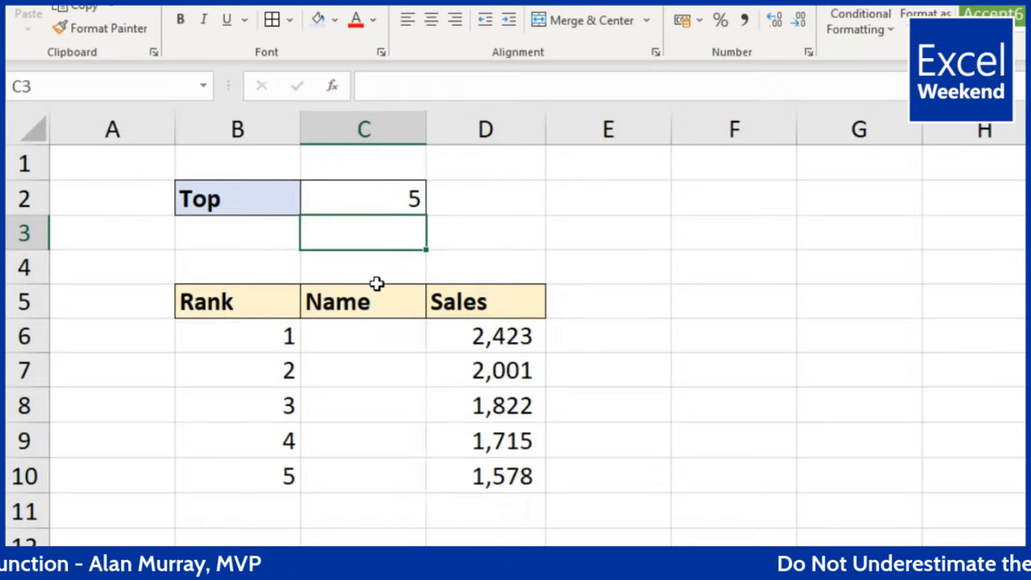
click(278, 337)
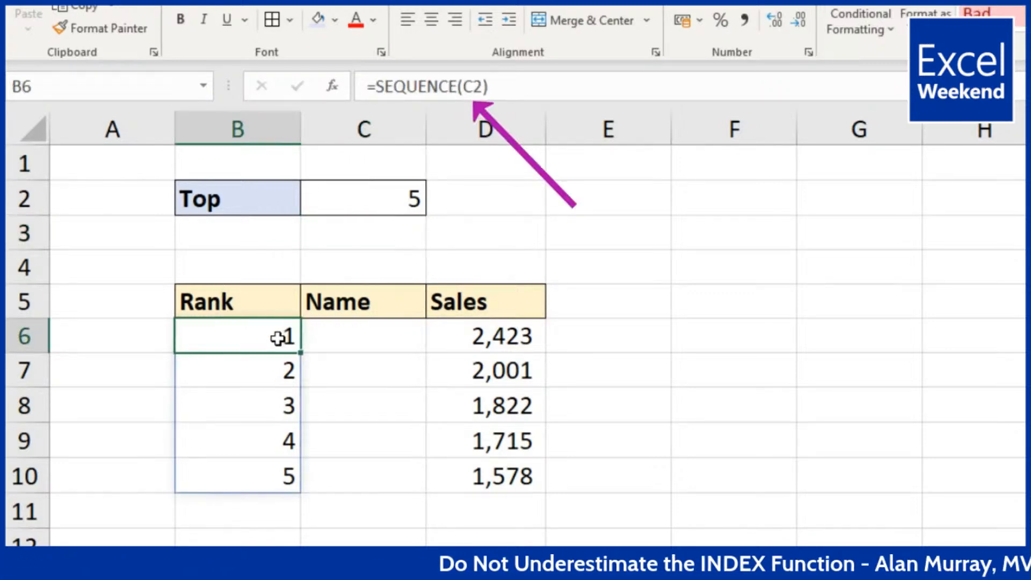
Begin a SORTBY formula in C6 with SalesTeam[Name] as the array to sort
click(379, 346)
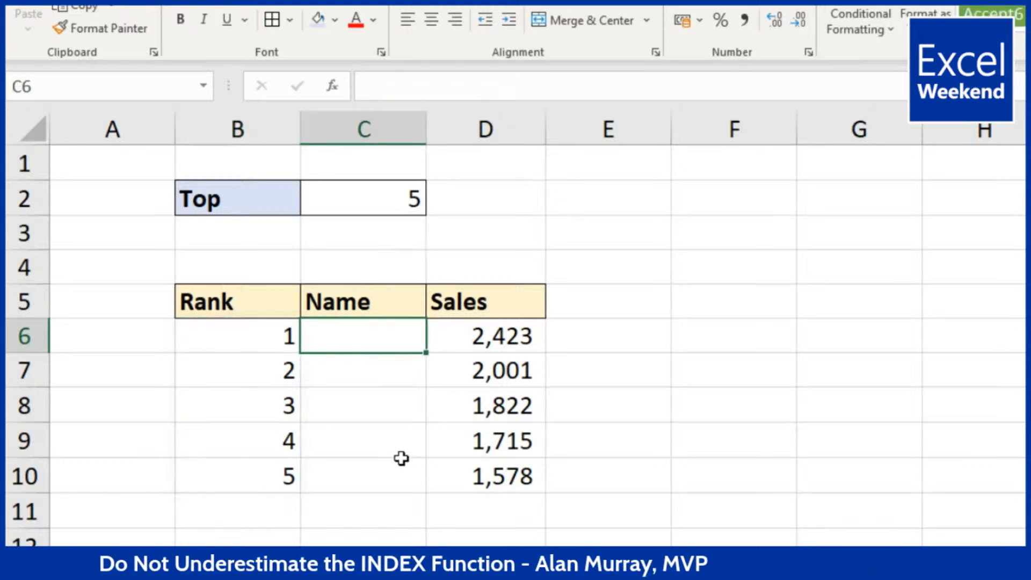
text(=)
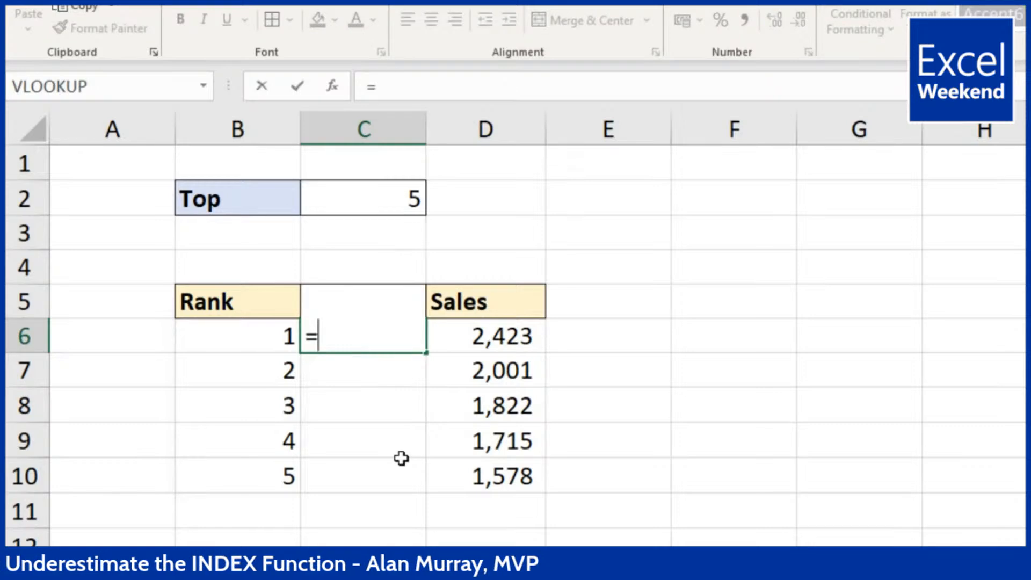
text(so)
key(Down)
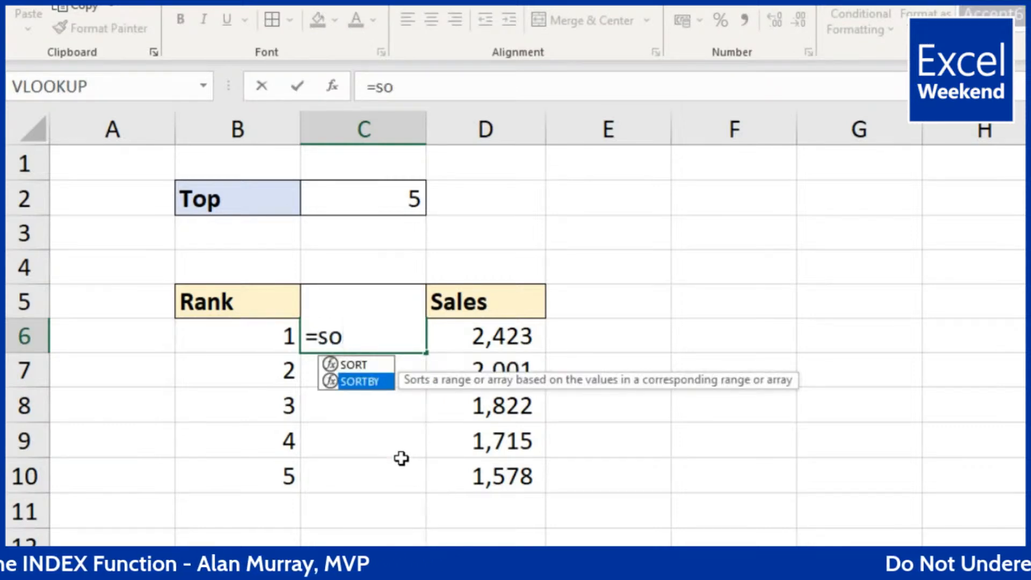
key(Tab)
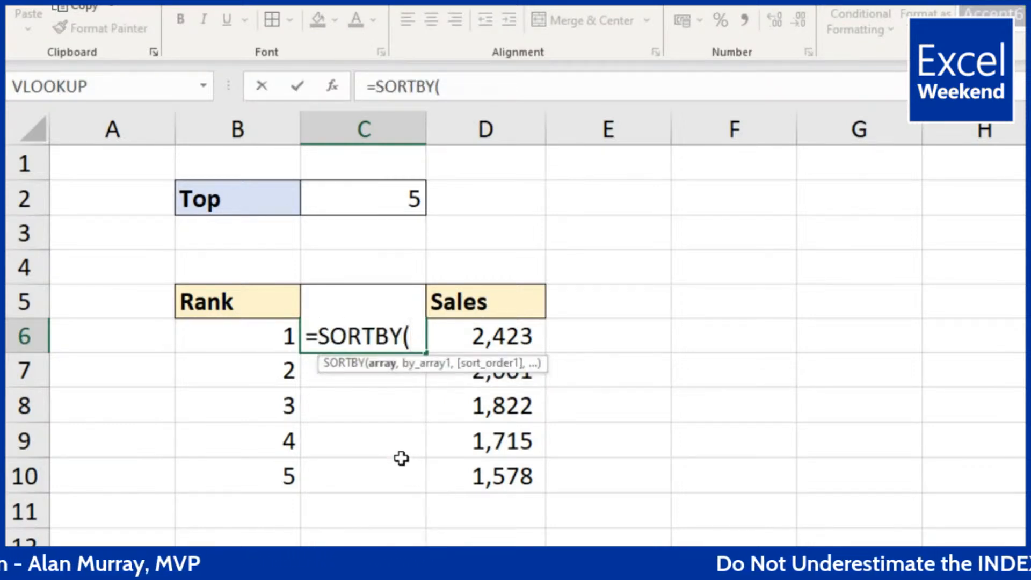
text(sal)
key(Tab)
text([)
key(Down)
key(Down)
key(Up)
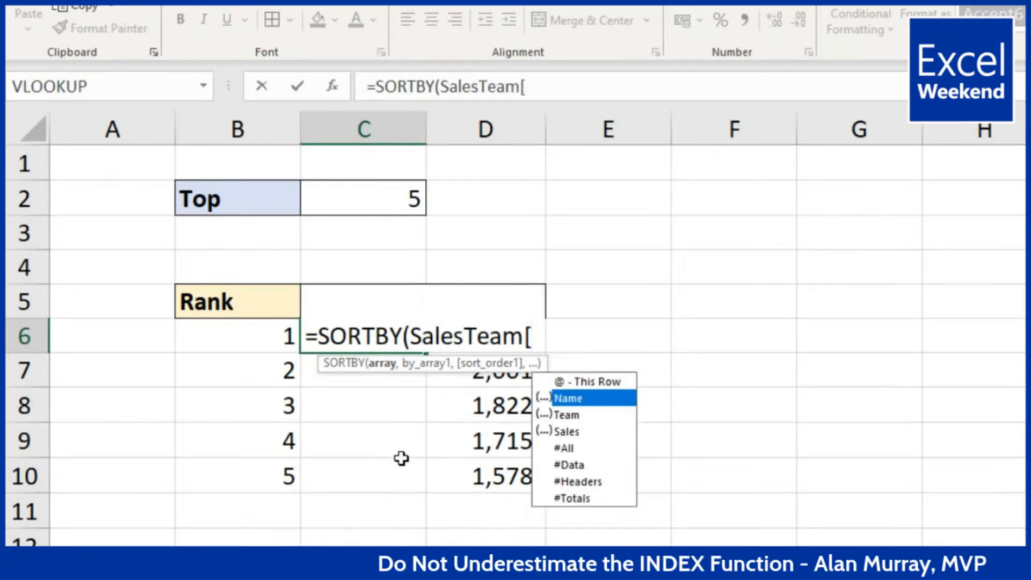
key(Tab)
text(],)
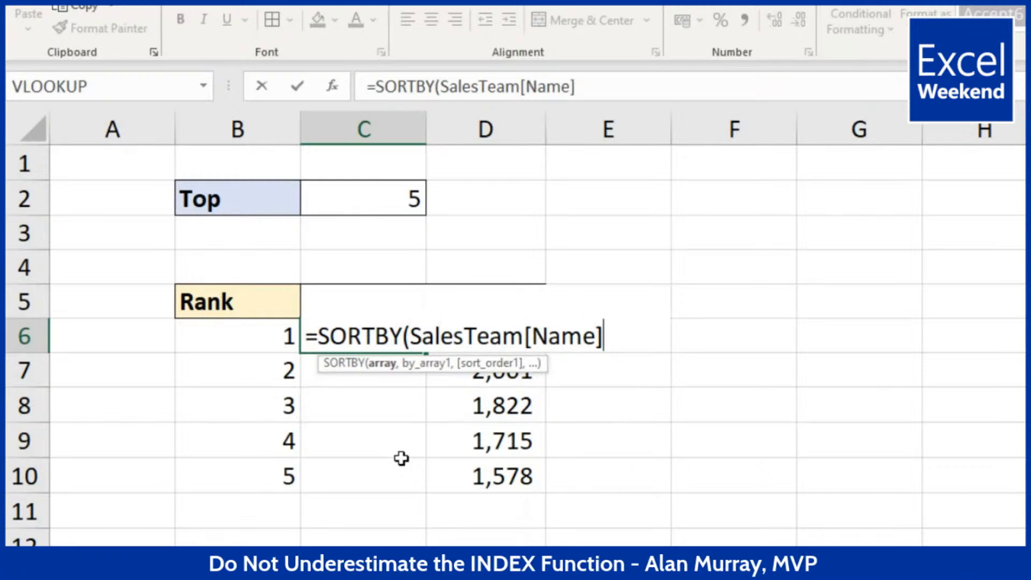
Add SalesTeam[Sales] as the array to sort by in the C6 SORTBY formula
text(sal)
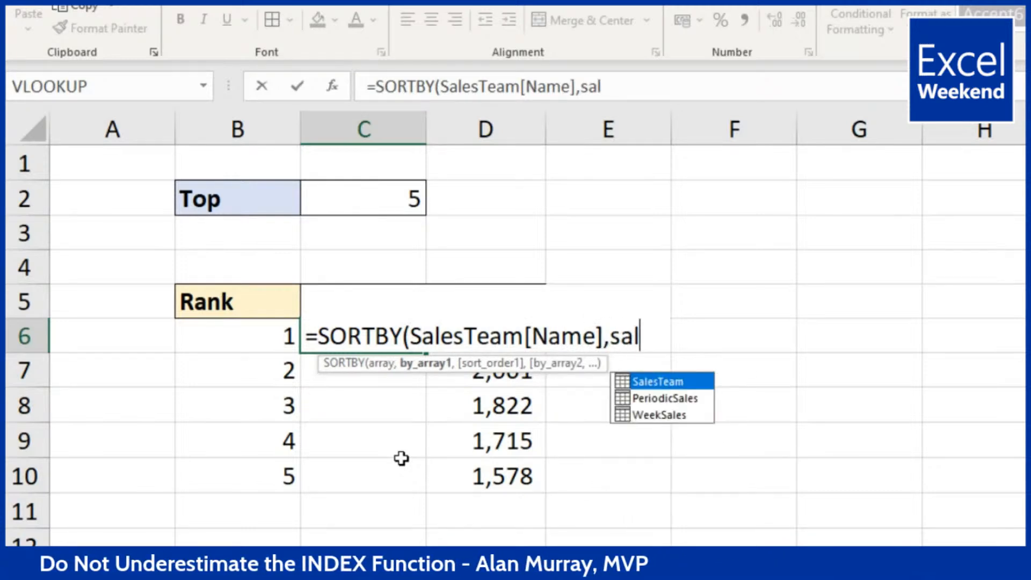
key(Tab)
text([)
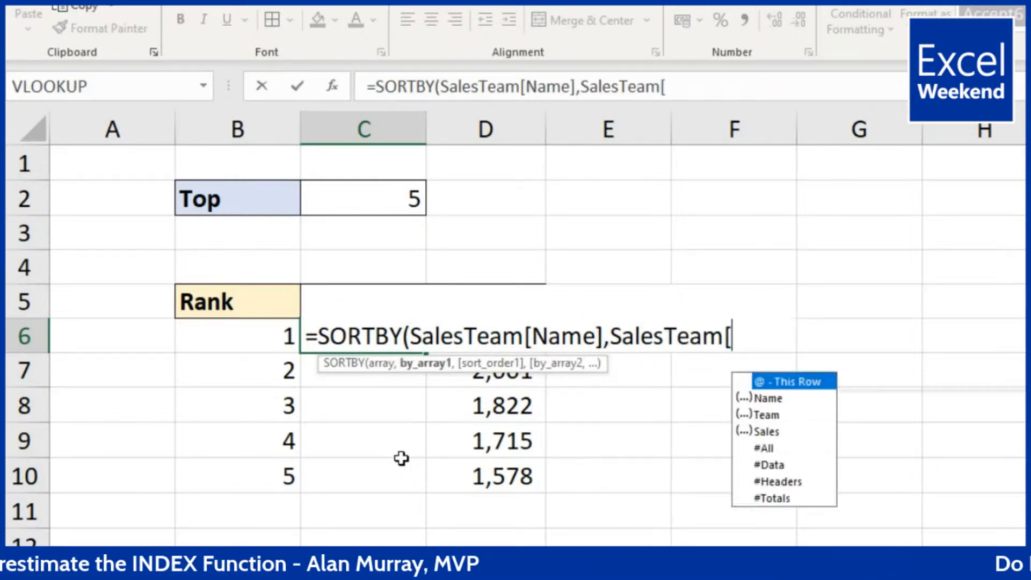
key(Down)
key(Down)
key(Tab)
text(])
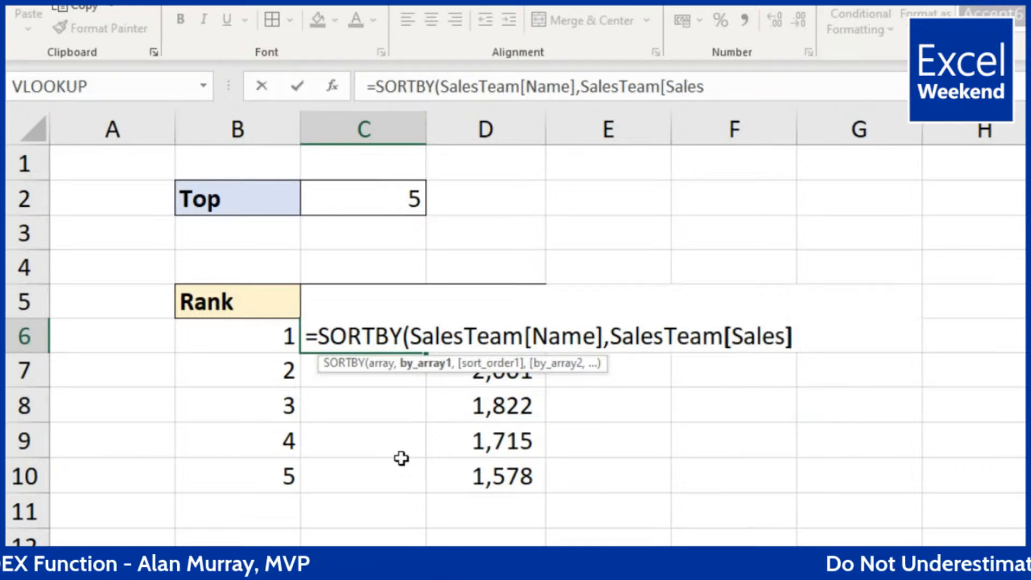
Set the sort order to descending (-1) and enter =SORTBY(SalesTeam[Name],SalesTeam[Sales],-1) in C6
text(,)
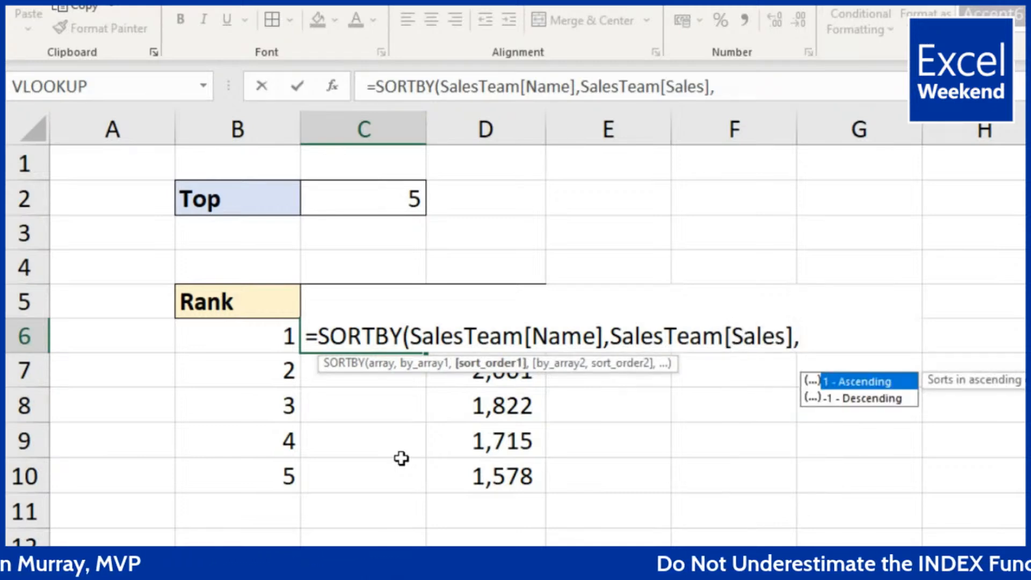
key(Down)
key(Tab)
text())
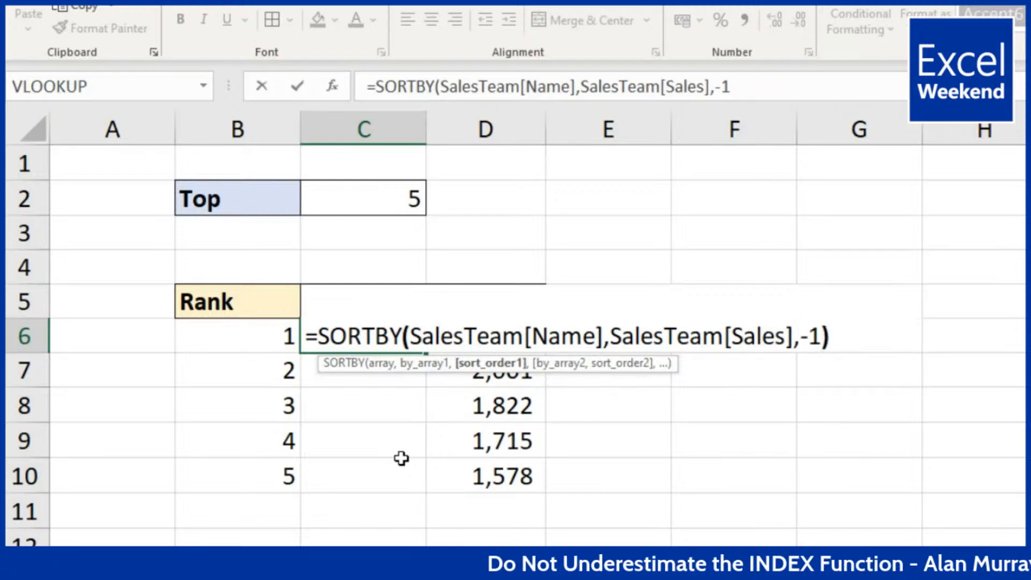
key(Return)
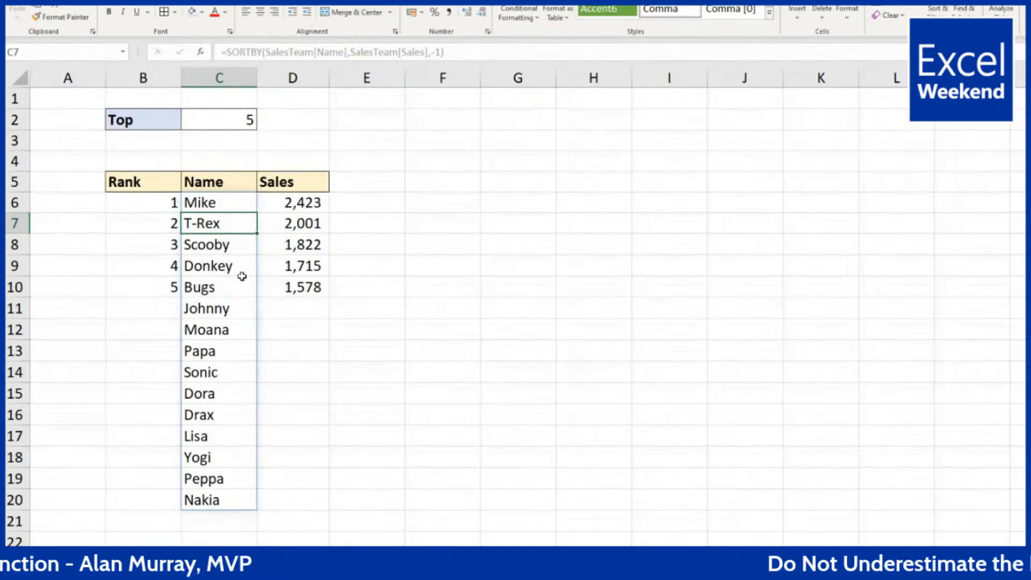
Wrap the SORTBY formula in C6 in INDEX with SEQUENCE(C2) as the row number and enter it
double_click(225, 203)
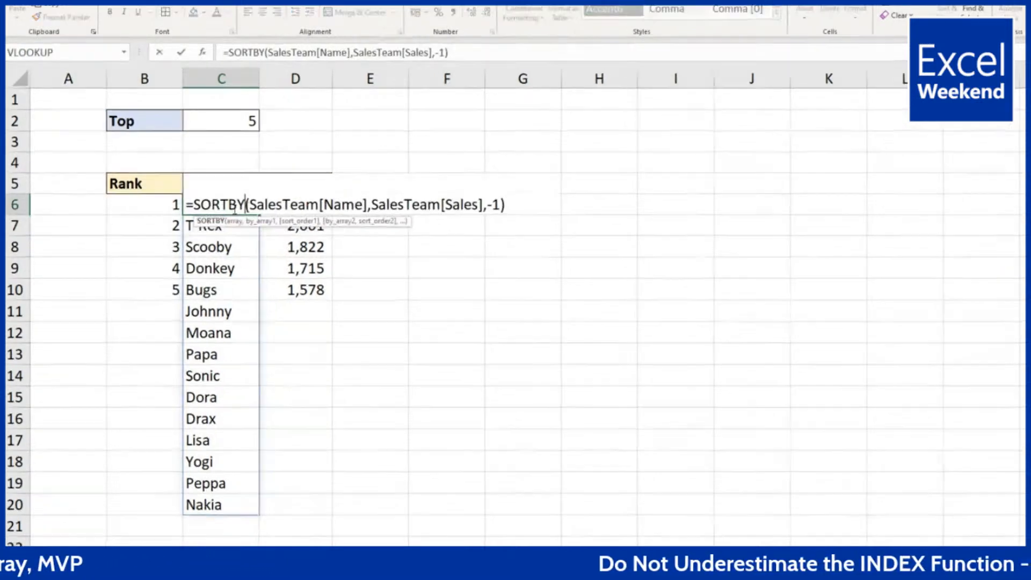
text(index()
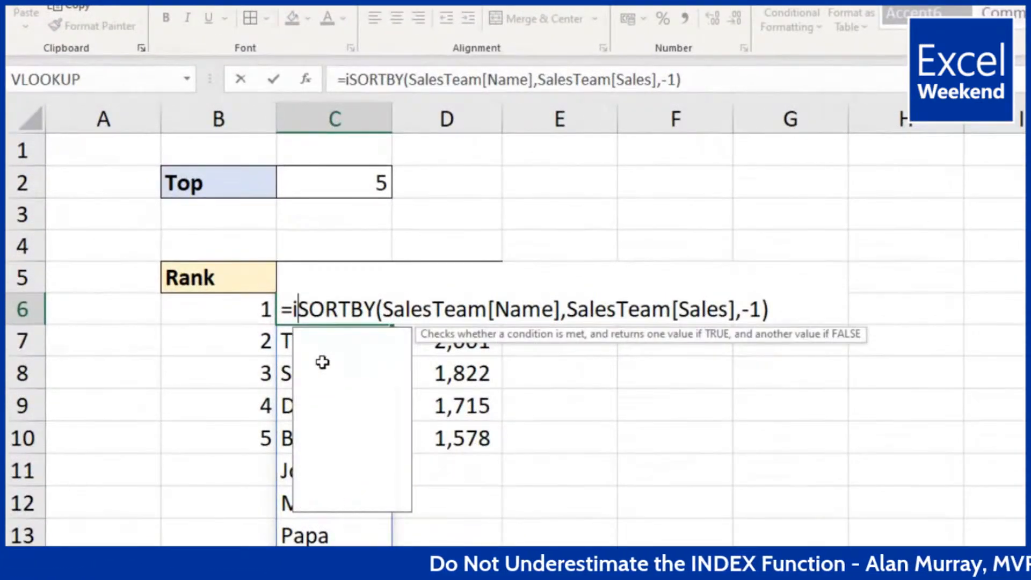
click(843, 309)
text(,se)
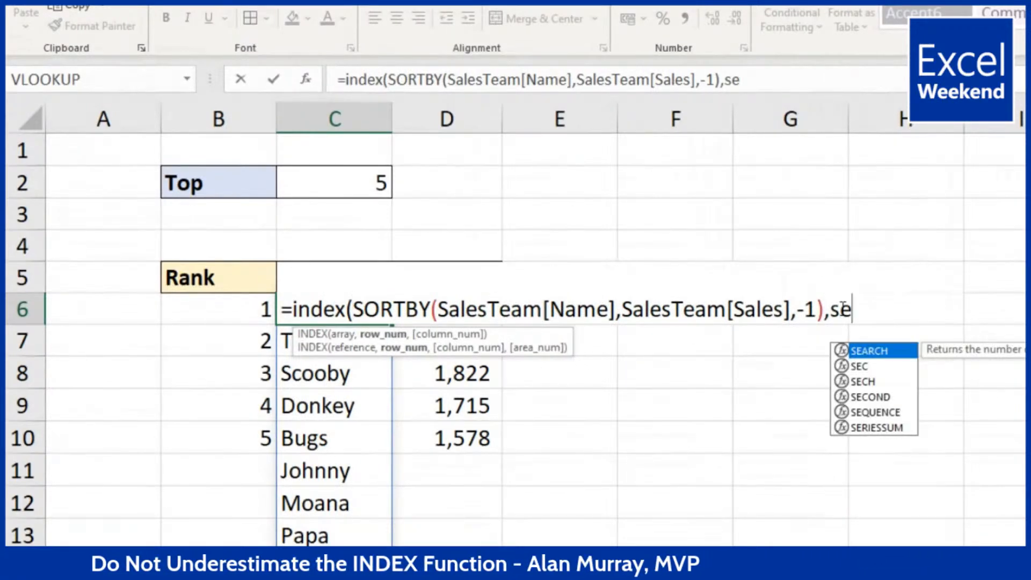
key(Down)
key(Down)
key(Down)
key(Down)
key(Tab)
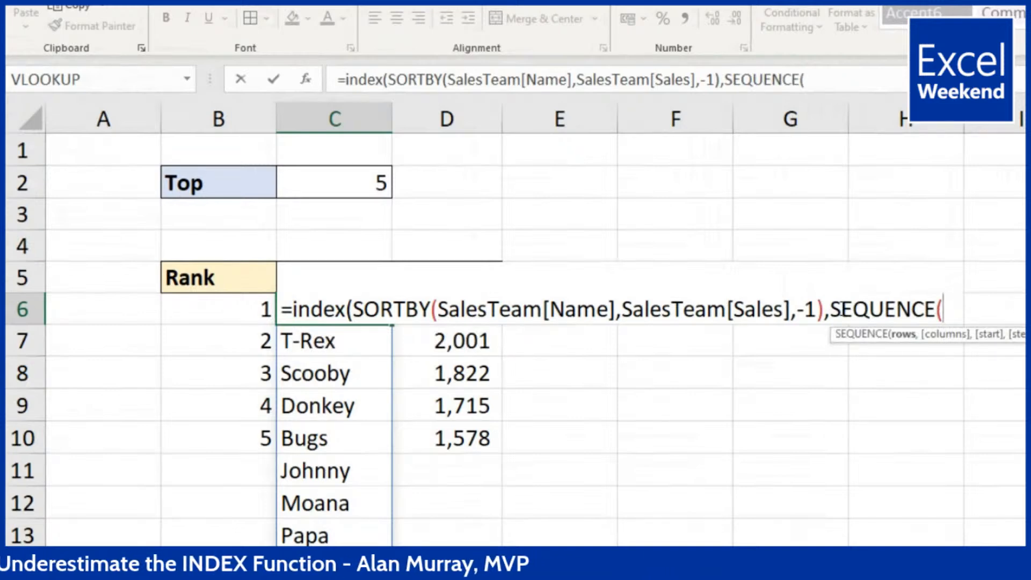
click(344, 186)
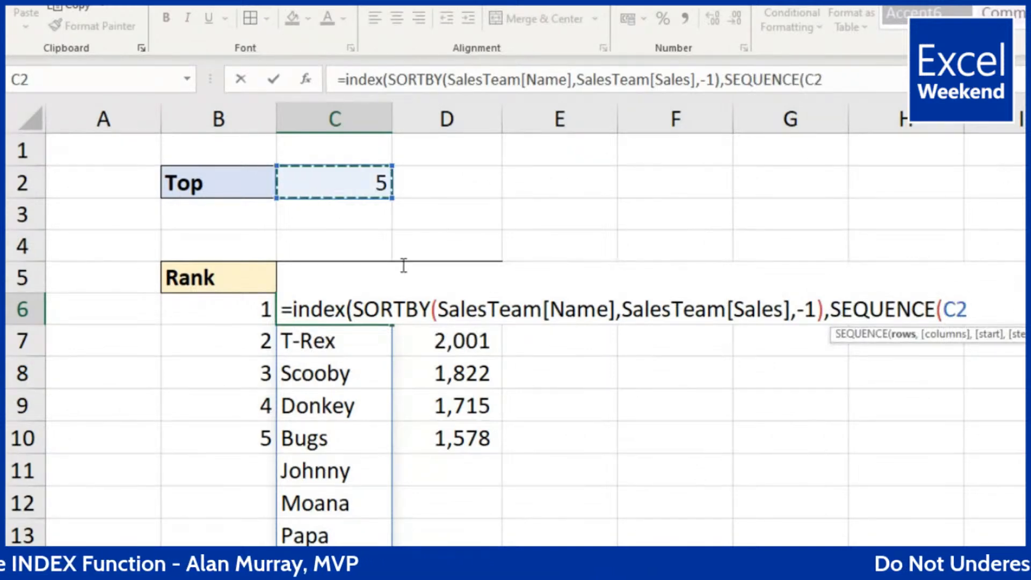
text()))
key(Return)
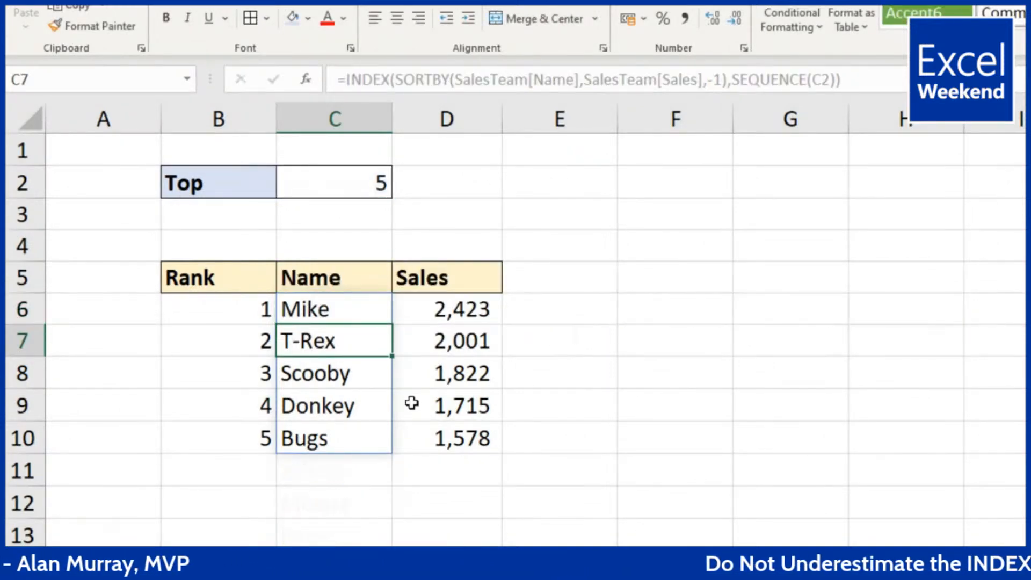
Test the names and sales list by changing the Top value in C2 to 3, and restore it to 5
click(361, 184)
text(10)
key(Return)
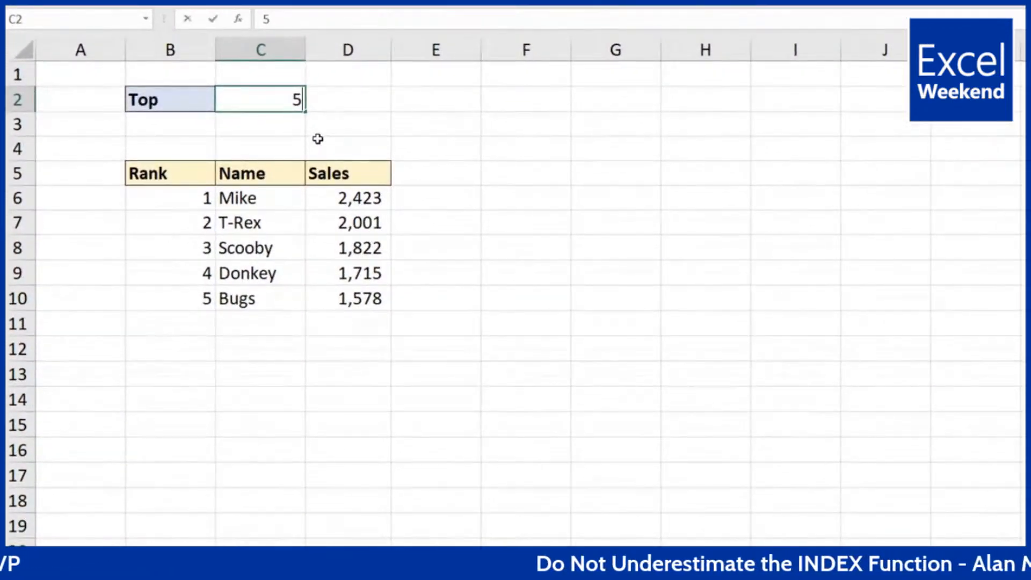
key(Up)
key(F2)
key(BackSpace)
key(BackSpace)
text(3)
key(Return)
key(Up)
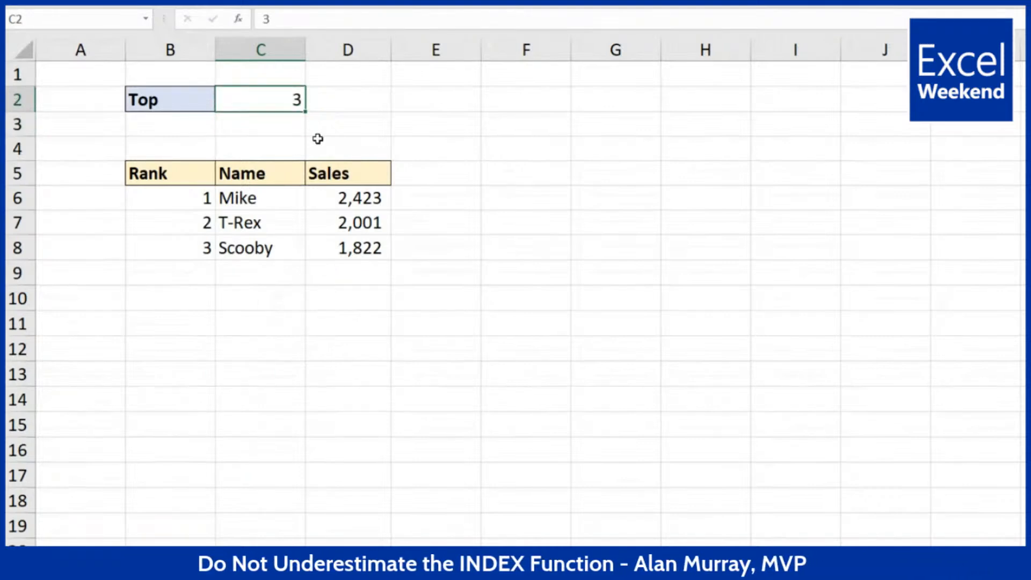
text(5)
key(Return)
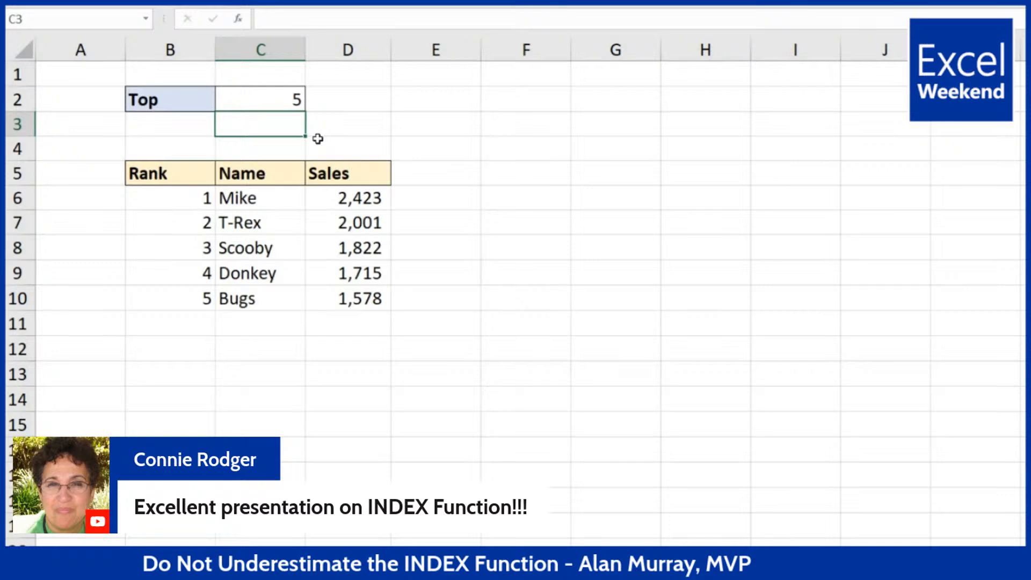
click(300, 194)
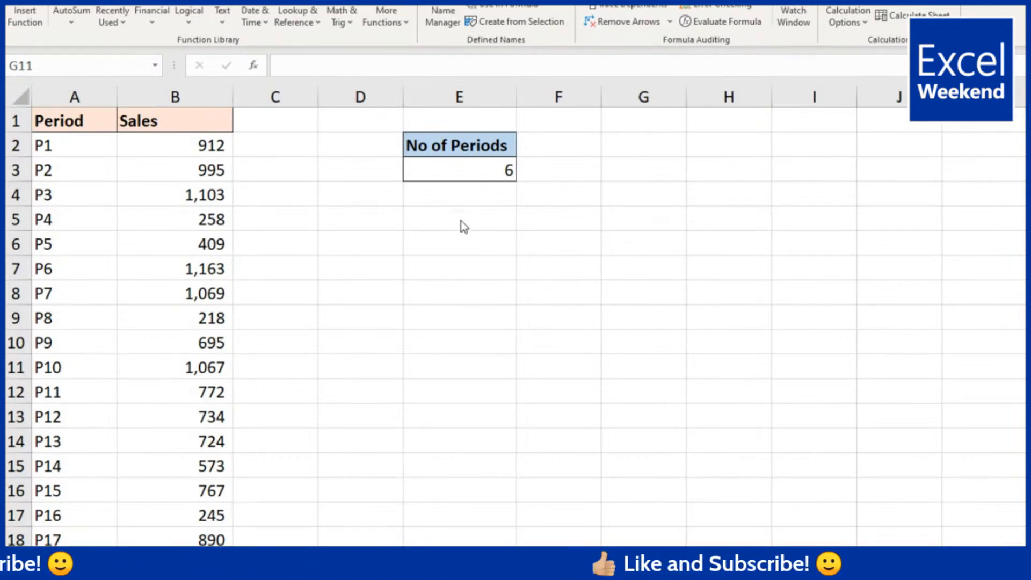
Begin an INDEX formula in E6 of the periodic sales sheet with PeriodicSales[Period] as the array
click(475, 245)
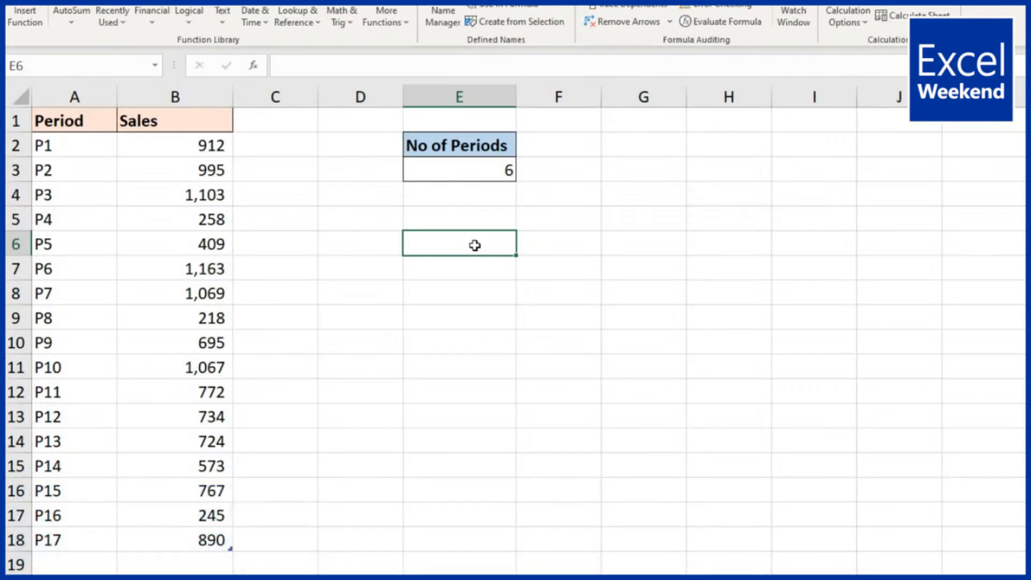
text(=ind)
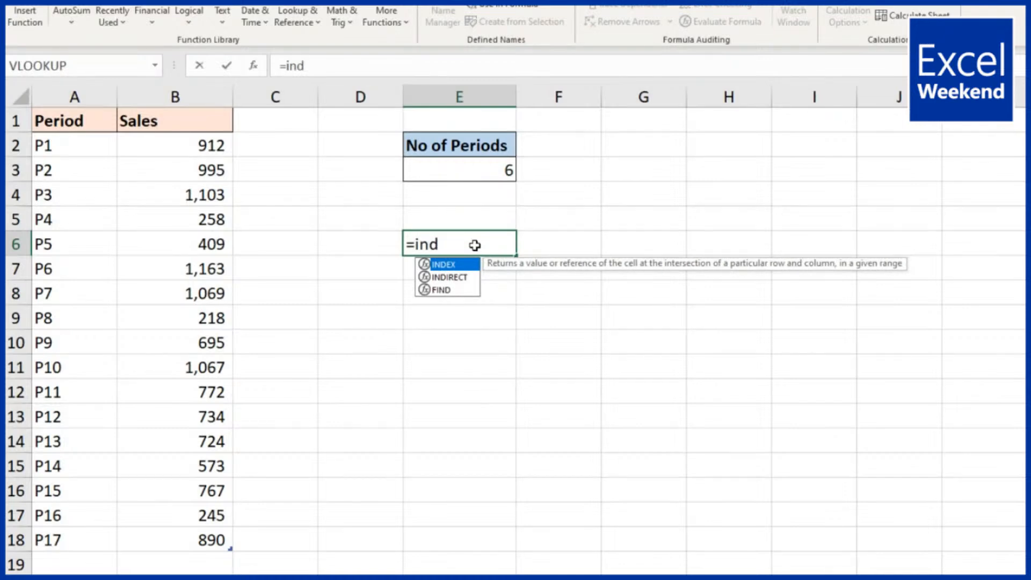
key(Tab)
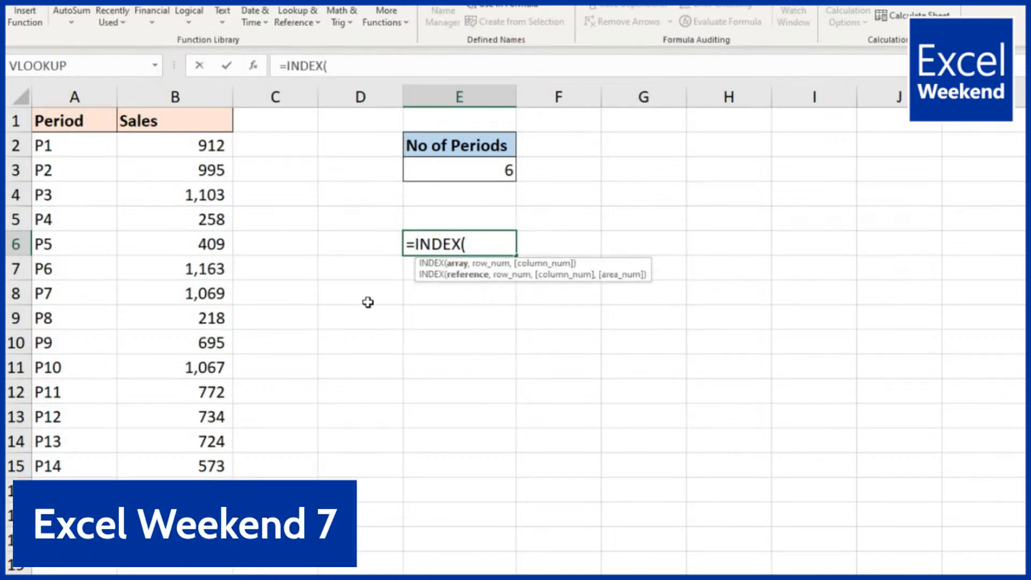
click(78, 109)
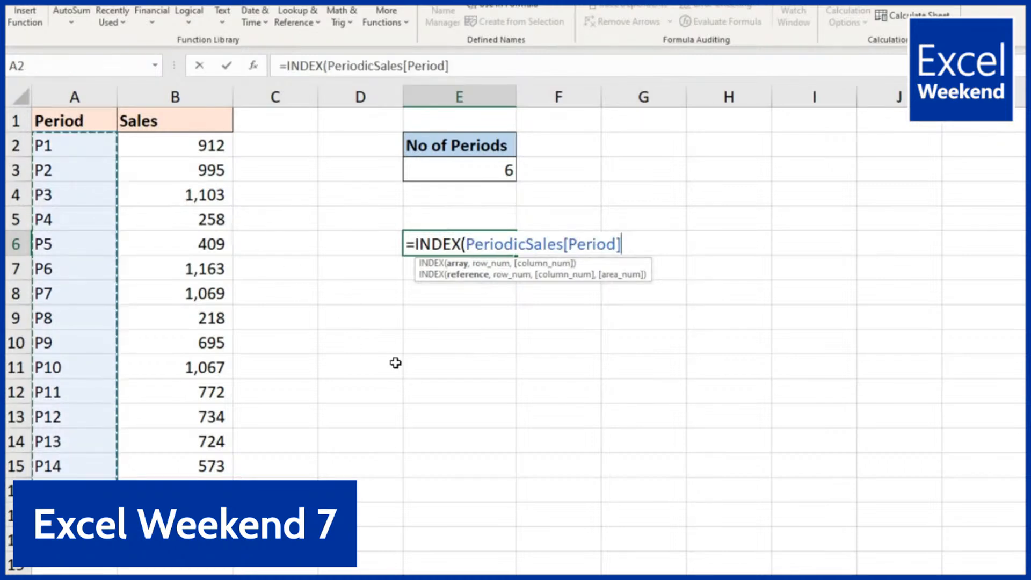
text(,)
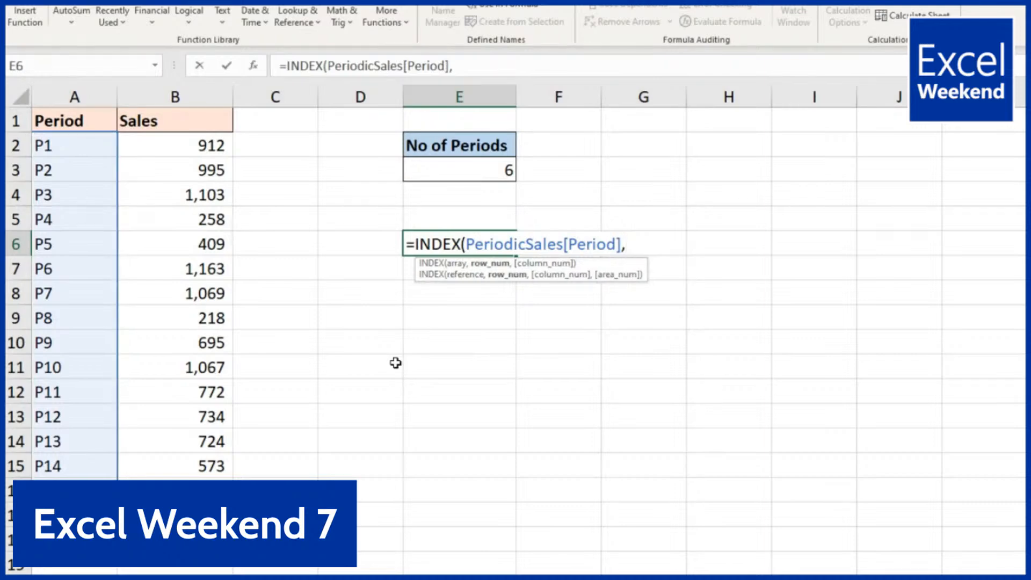
Supply ROWS(PeriodicSales)-E3+1 as the row number of the INDEX function in E6
text(rows)
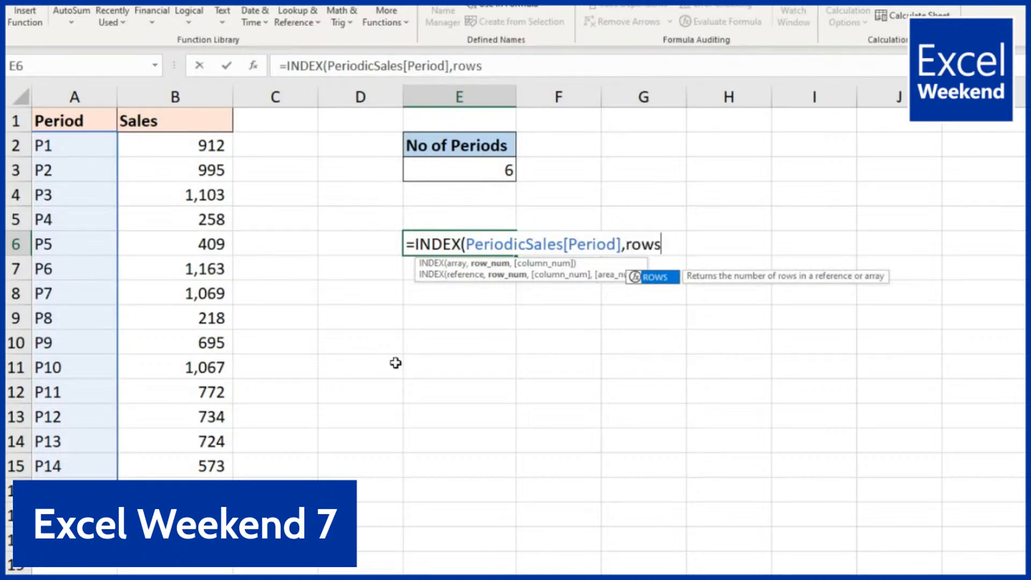
text(()
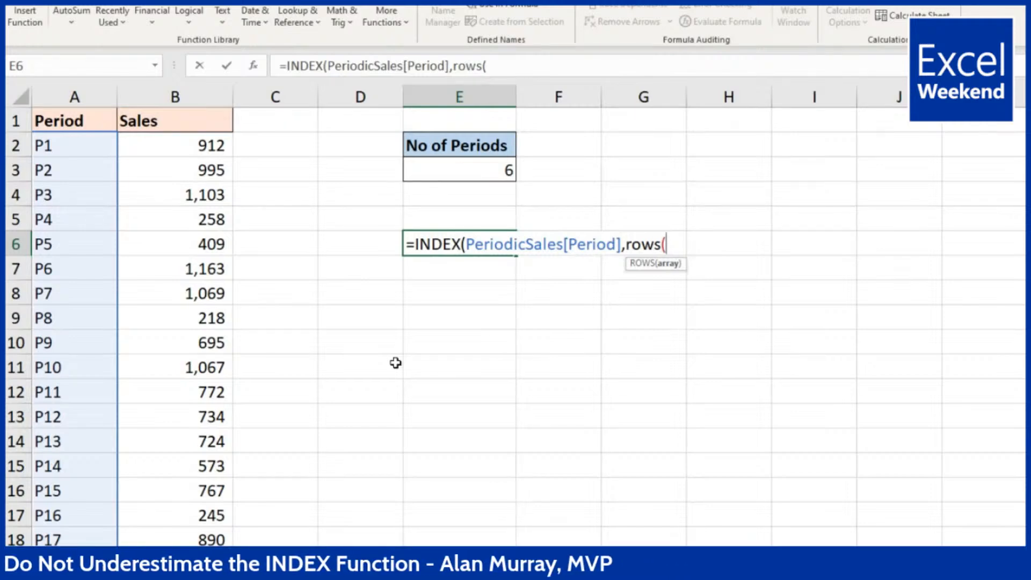
text(per)
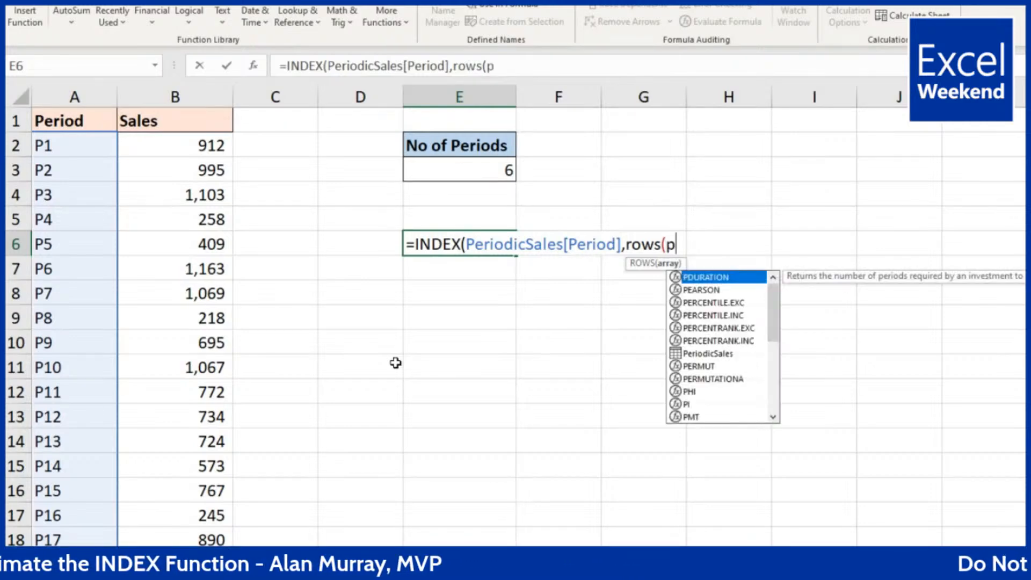
key(Down)
key(Down)
key(Down)
key(Down)
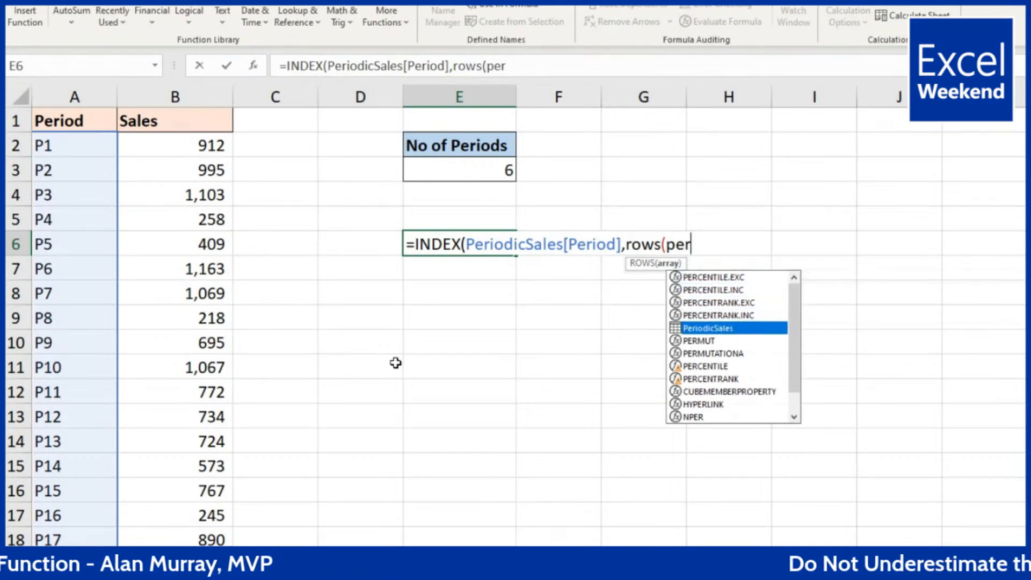
key(Tab)
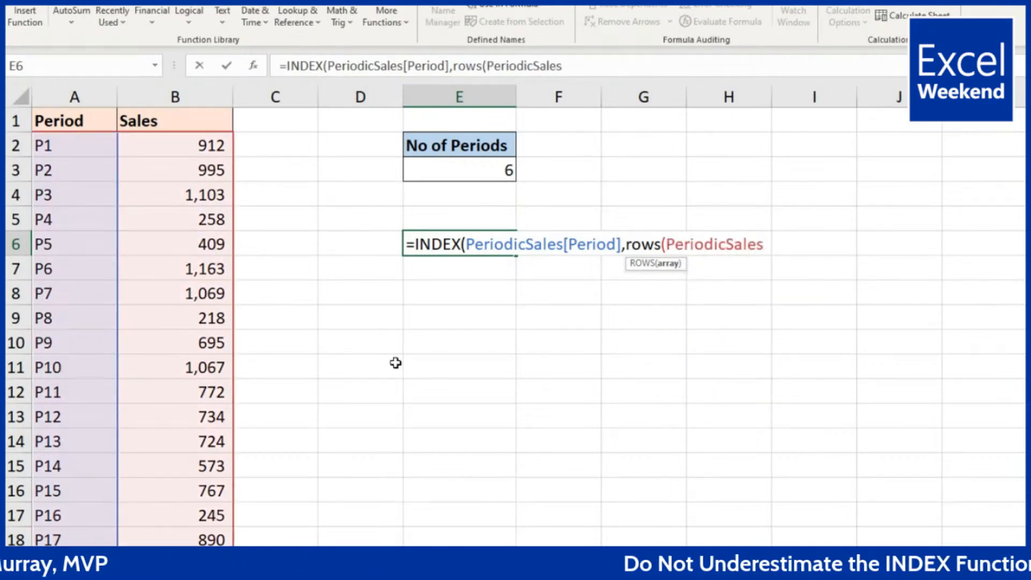
text()-)
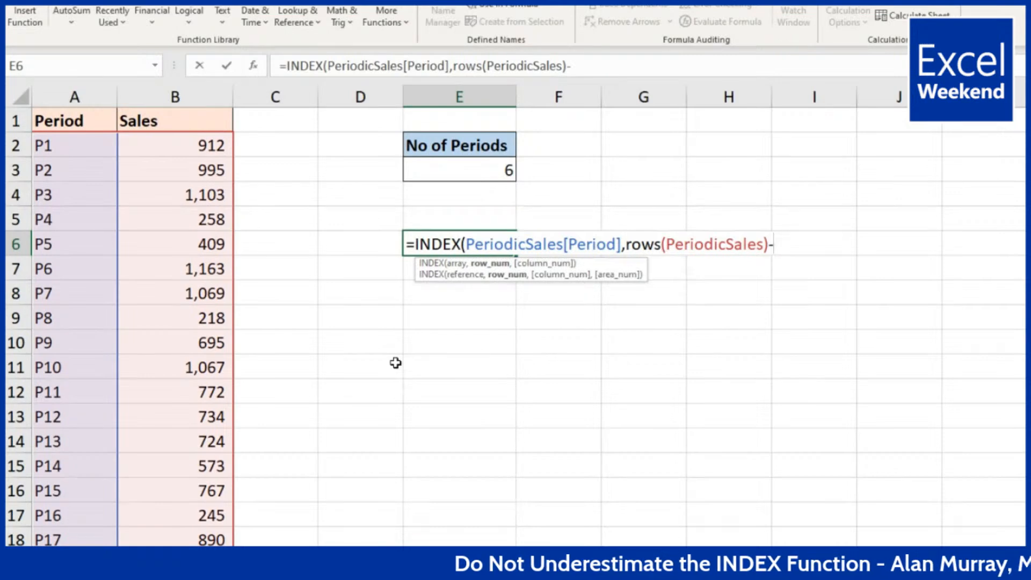
click(490, 170)
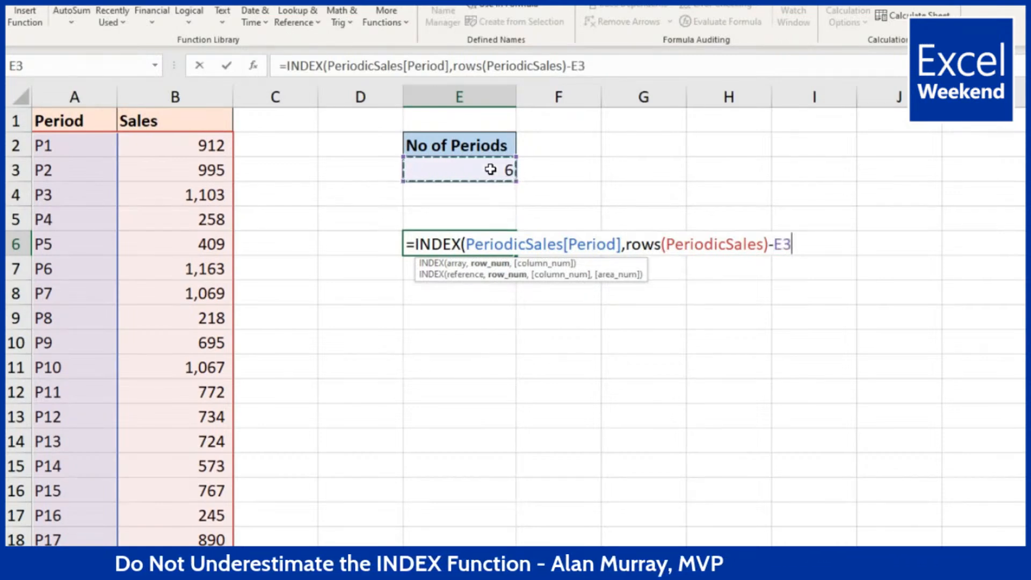
text(+1)
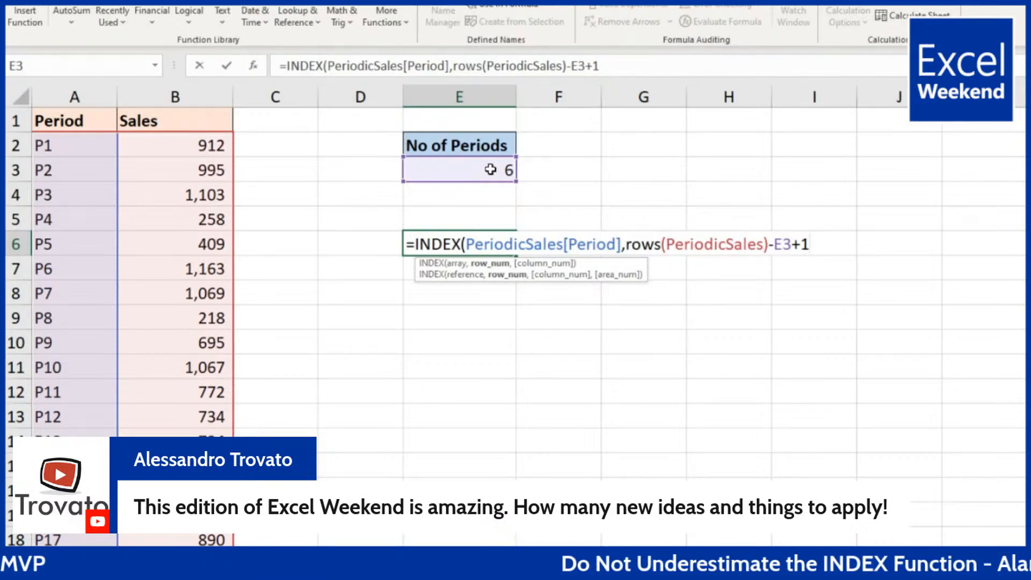
Close the INDEX function, add the colon range operator, and append a copy of the INDEX expression after it
text():)
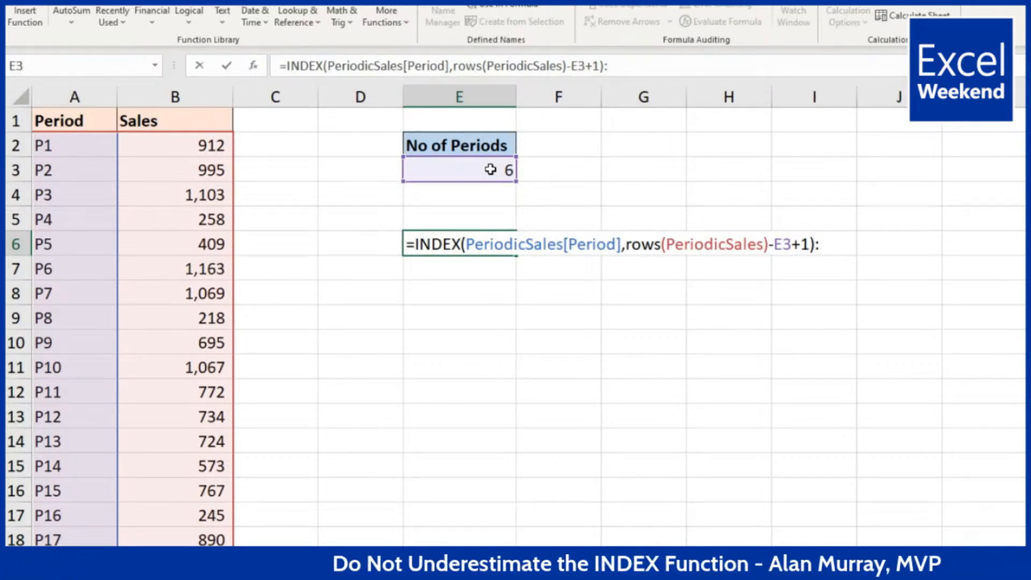
drag(412, 244, 819, 242)
key(ctrl+c)
click(663, 69)
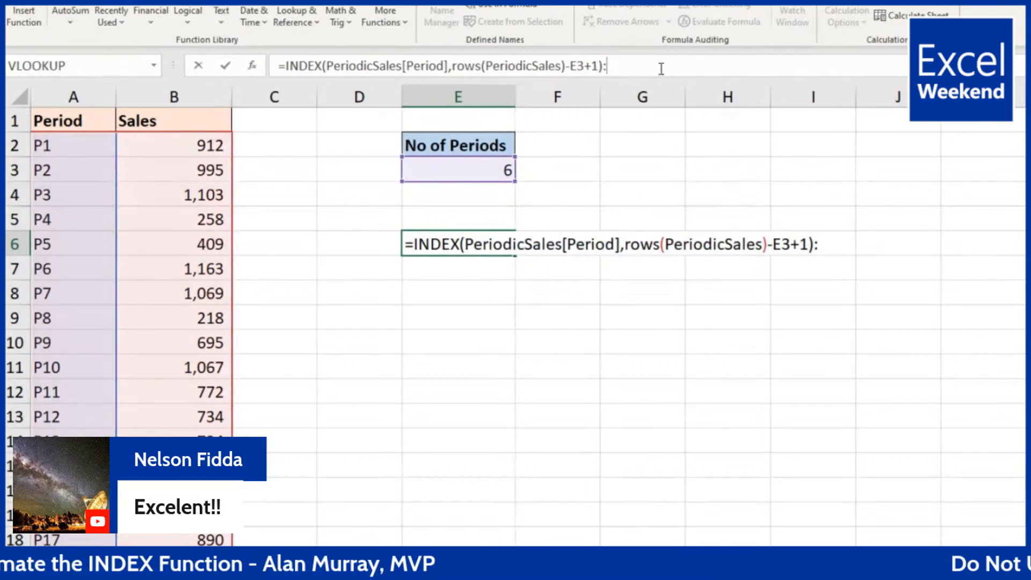
key(ctrl+v)
Remove -E3+1 from the second INDEX function so its row number is ROWS(PeriodicSales)
click(607, 66)
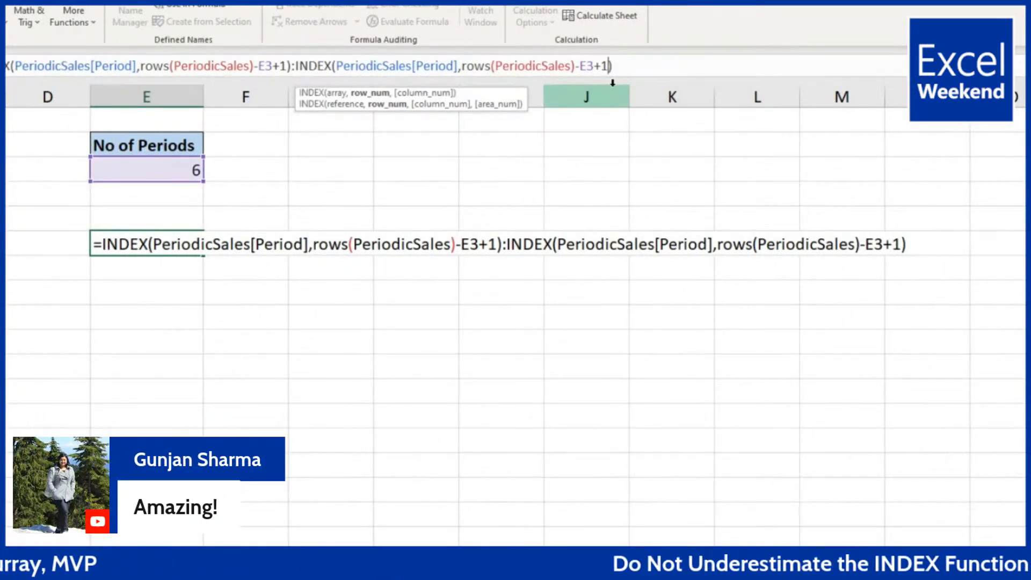
key(BackSpace)
key(BackSpace)
key(BackSpace)
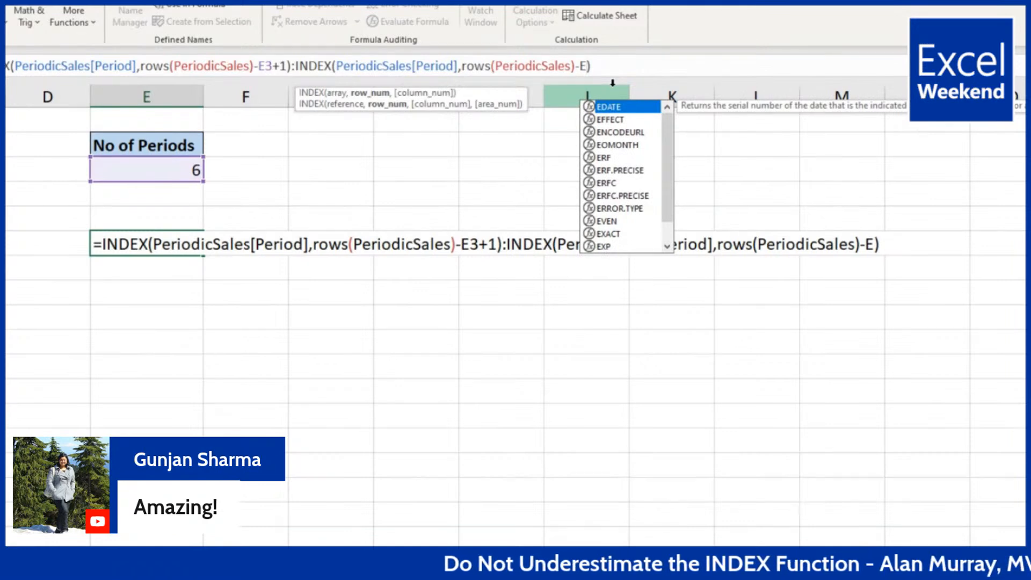
key(BackSpace)
key(BackSpace)
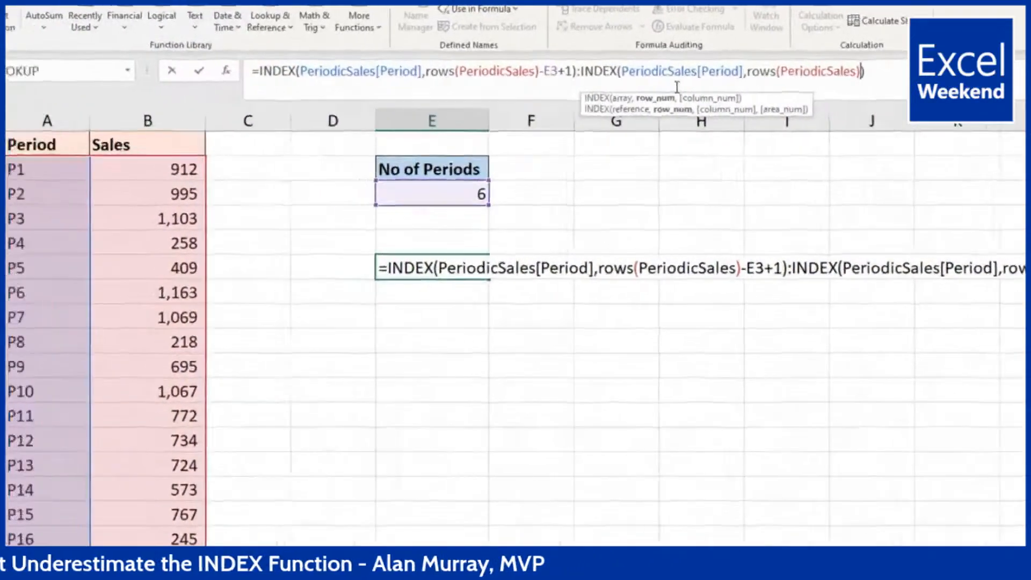
click(608, 72)
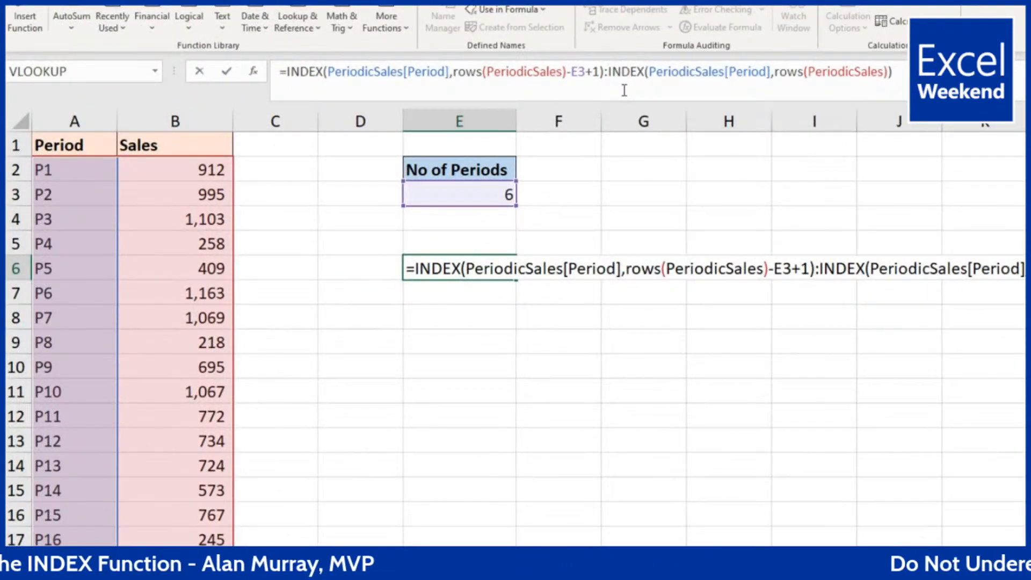
Put the second INDEX function on its own line in the E6 formula and enter the formula
key(alt+Return)
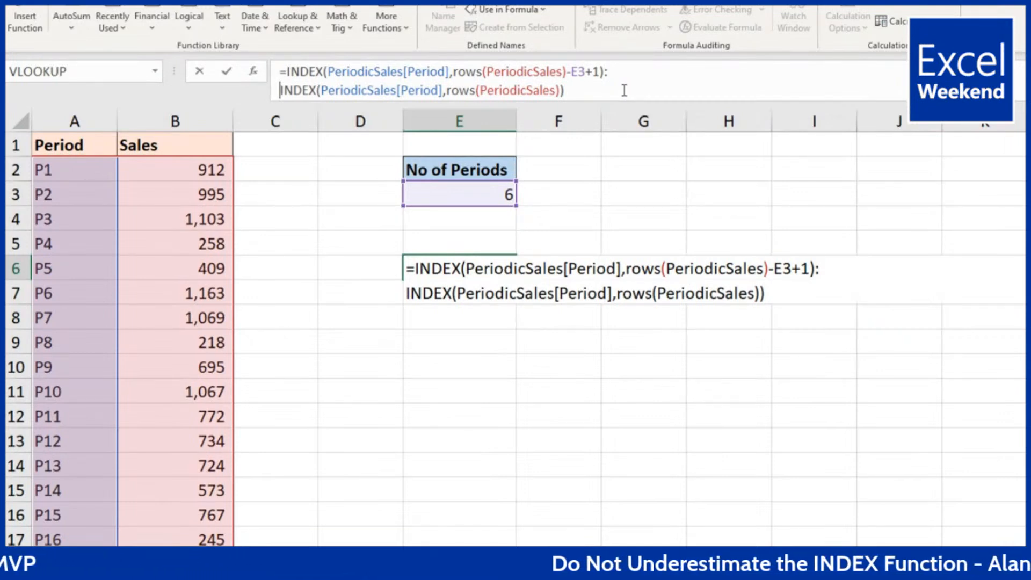
key(Return)
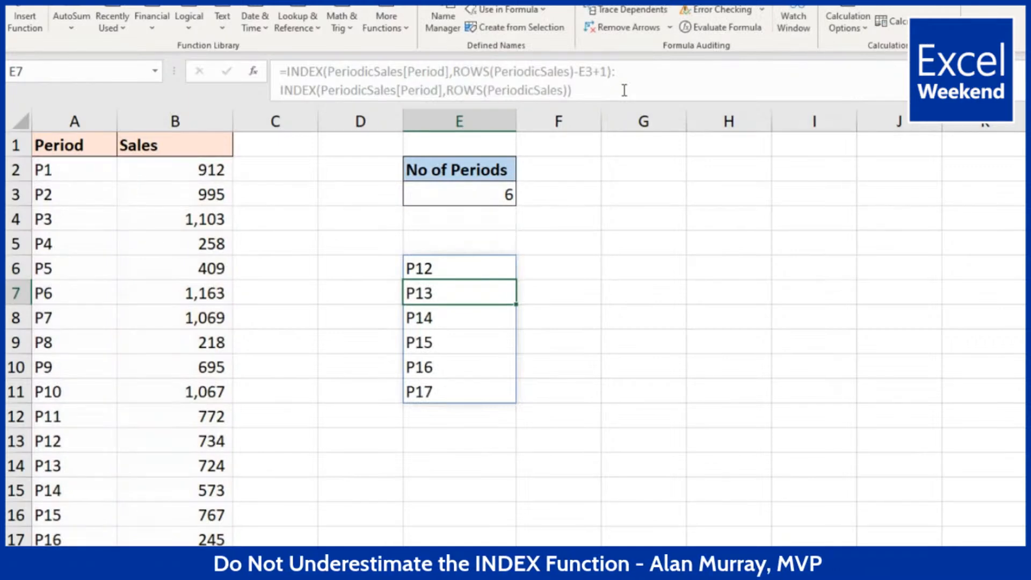
Test the spilled period list by setting No of Periods in E3 to 4, 2 and finally 8
click(507, 194)
key(BackSpace)
text(4)
key(Return)
key(Up)
text(2)
key(Return)
key(Up)
key(F2)
key(BackSpace)
text(8)
key(Return)
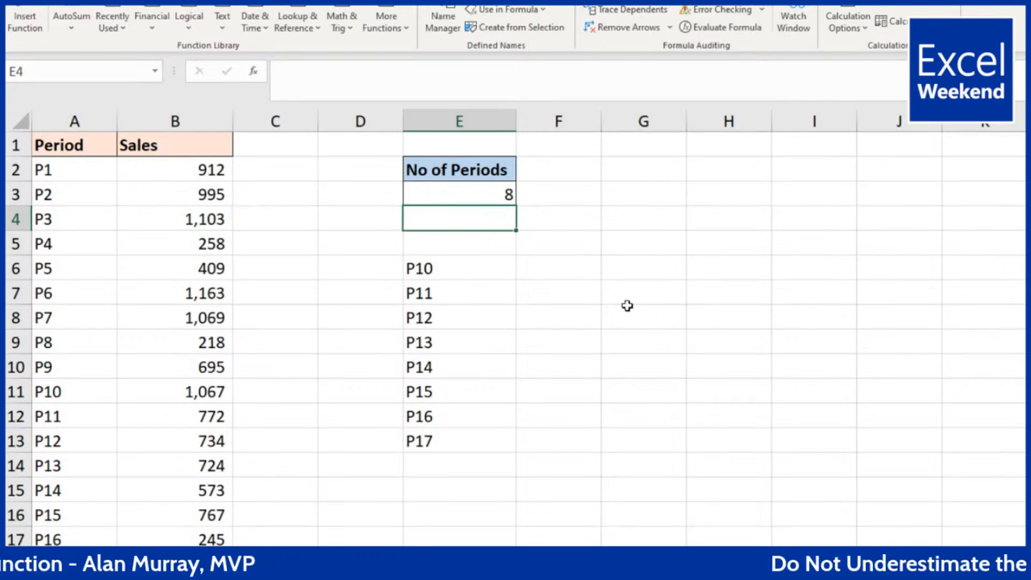
Copy the INDEX range formula text from E6 and paste it into F6 with its references unchanged
click(494, 268)
drag(283, 74, 584, 86)
key(Escape)
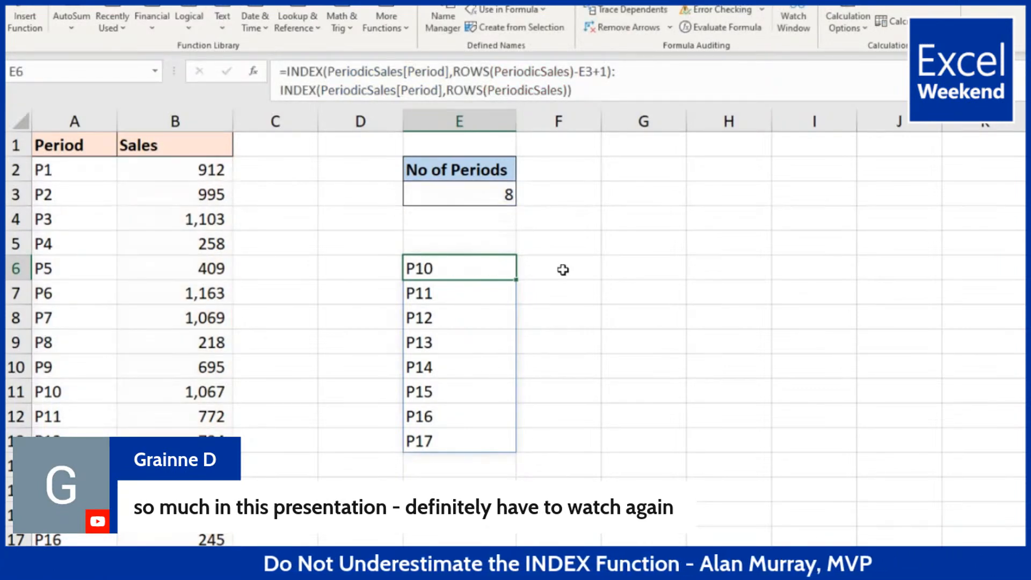
double_click(563, 269)
key(ctrl+v)
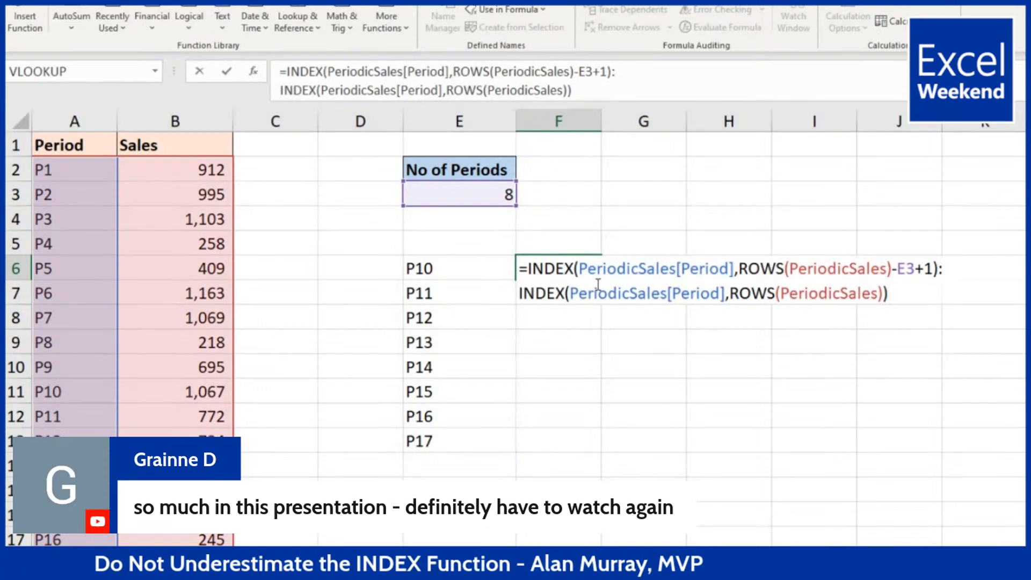
Change the array of both INDEX functions in F6 from PeriodicSales[Period] to PeriodicSales[Sales] and enter the formula
drag(677, 269, 736, 267)
text([)
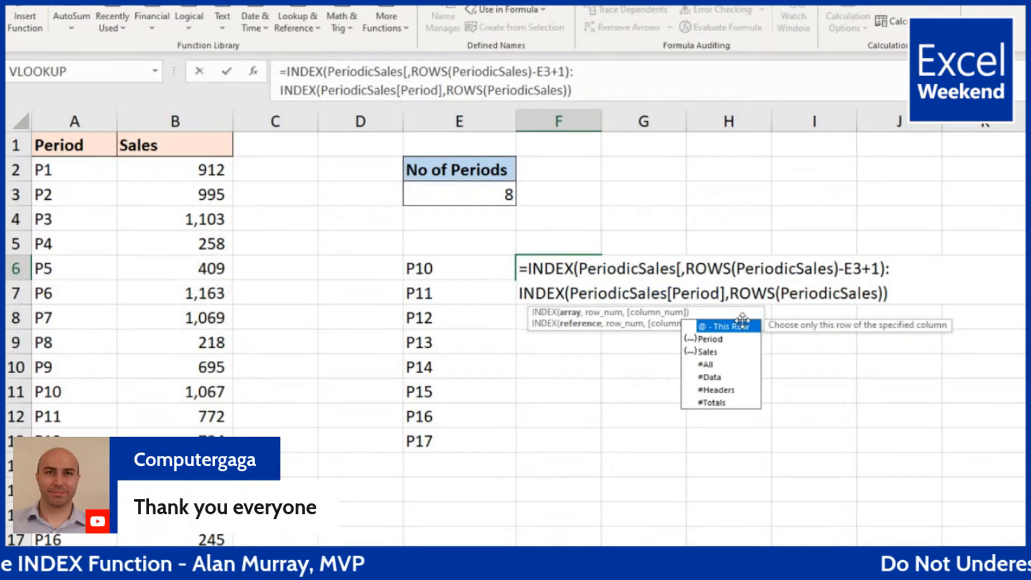
text(Sales)
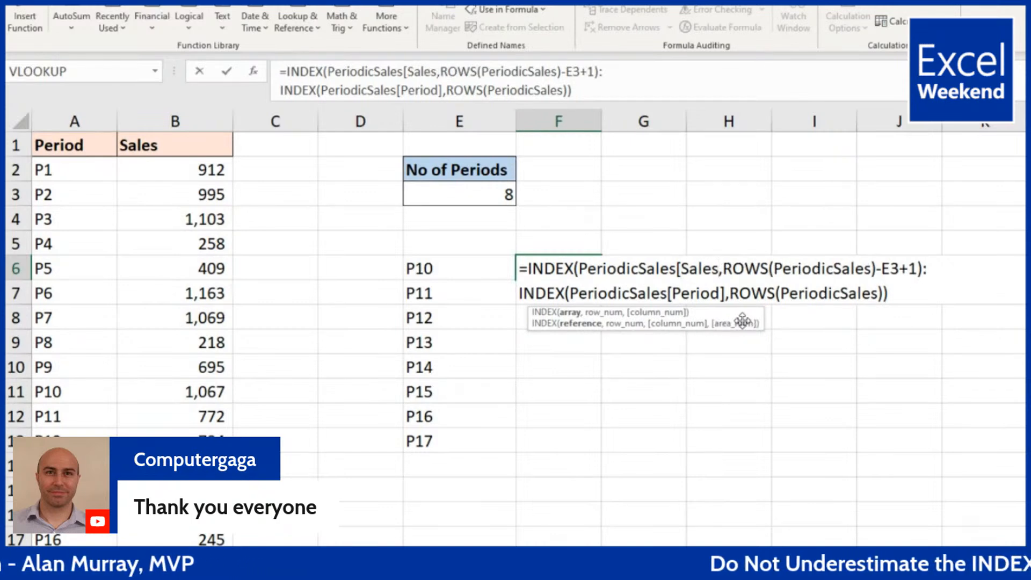
text(])
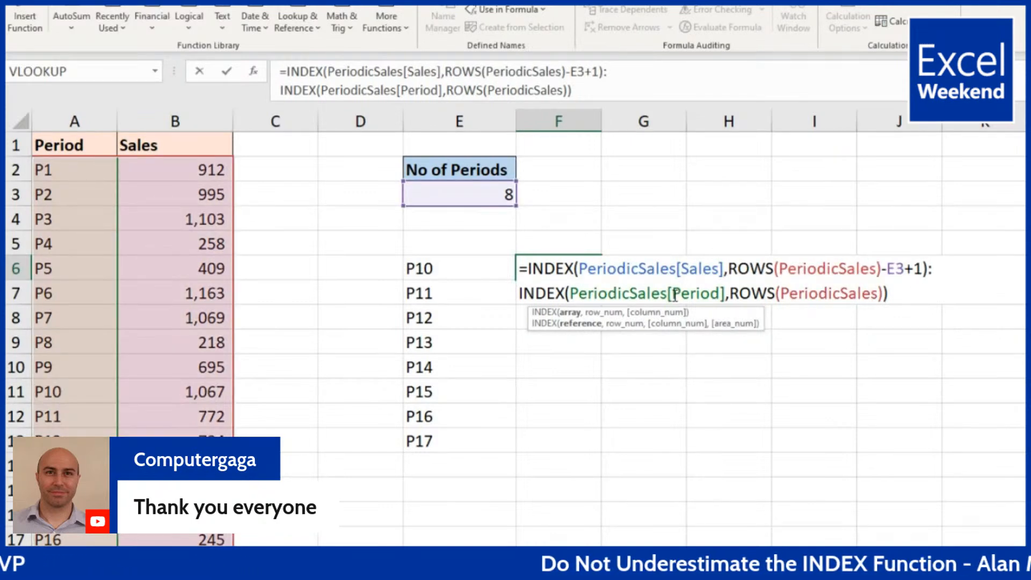
drag(671, 295, 724, 295)
text([)
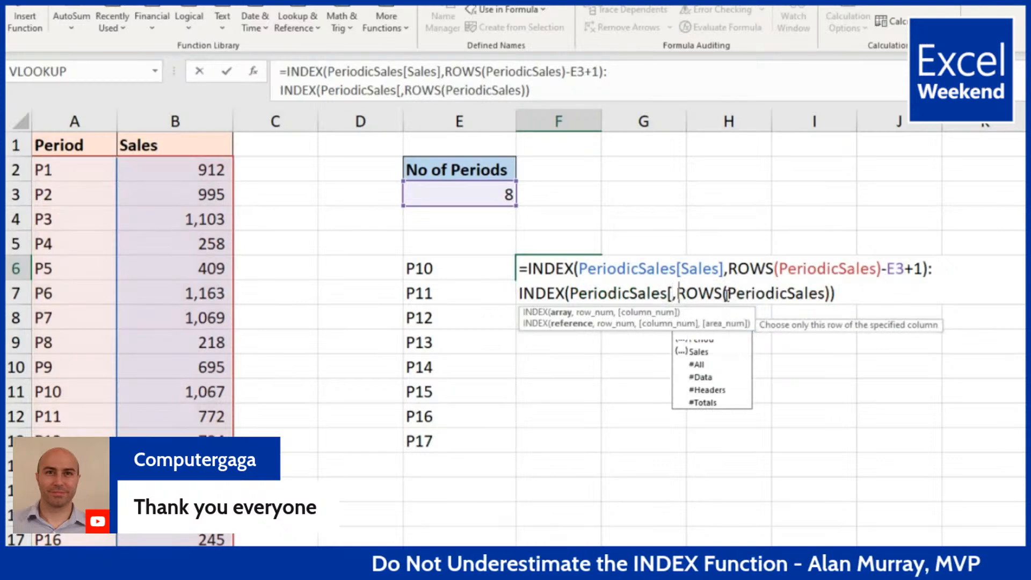
text(sa)
key(Tab)
text(])
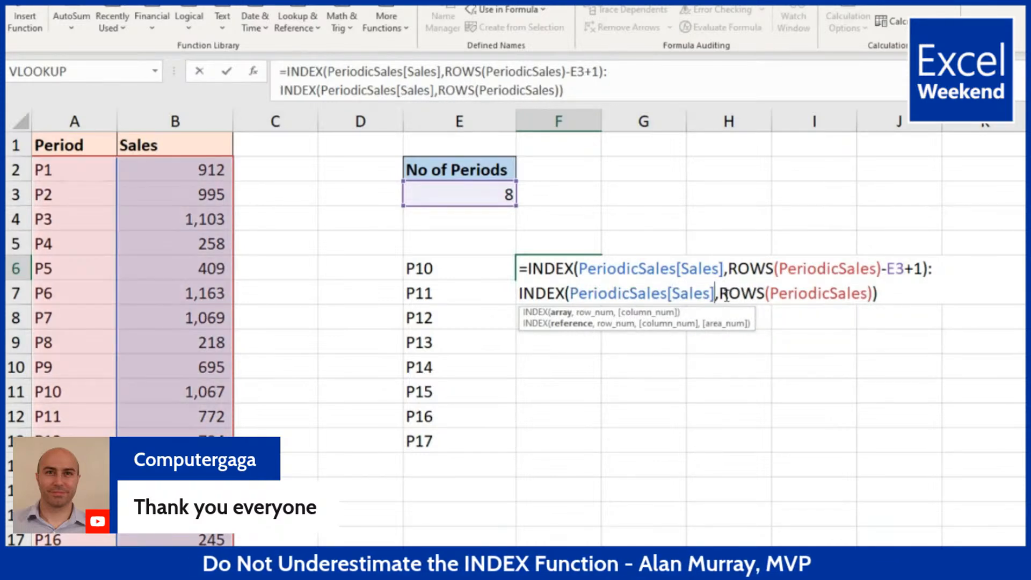
key(Return)
Make the E3 reference in the E6 formula absolute as $E$3
key(Up)
key(Left)
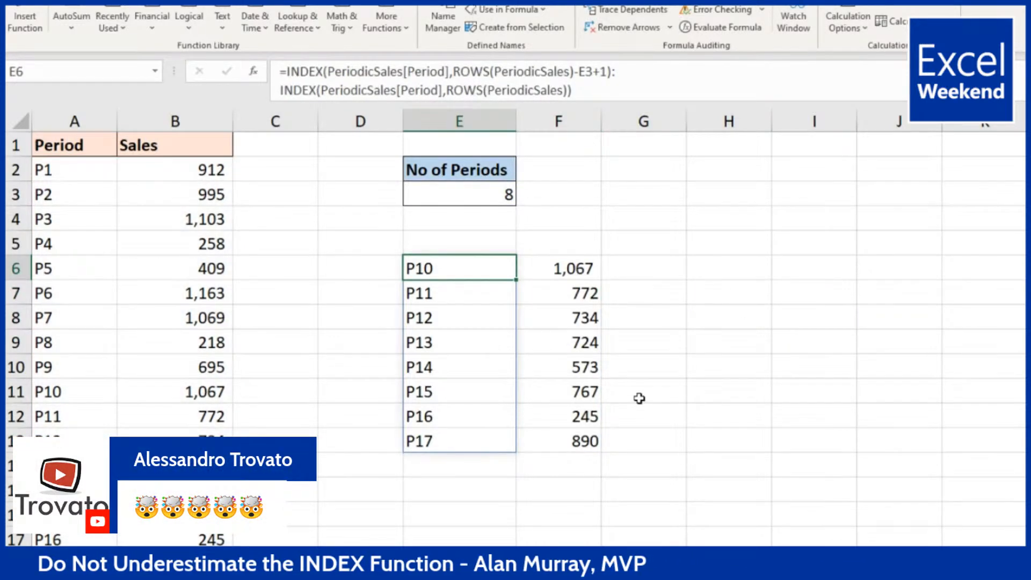
double_click(481, 270)
click(792, 269)
key(F4)
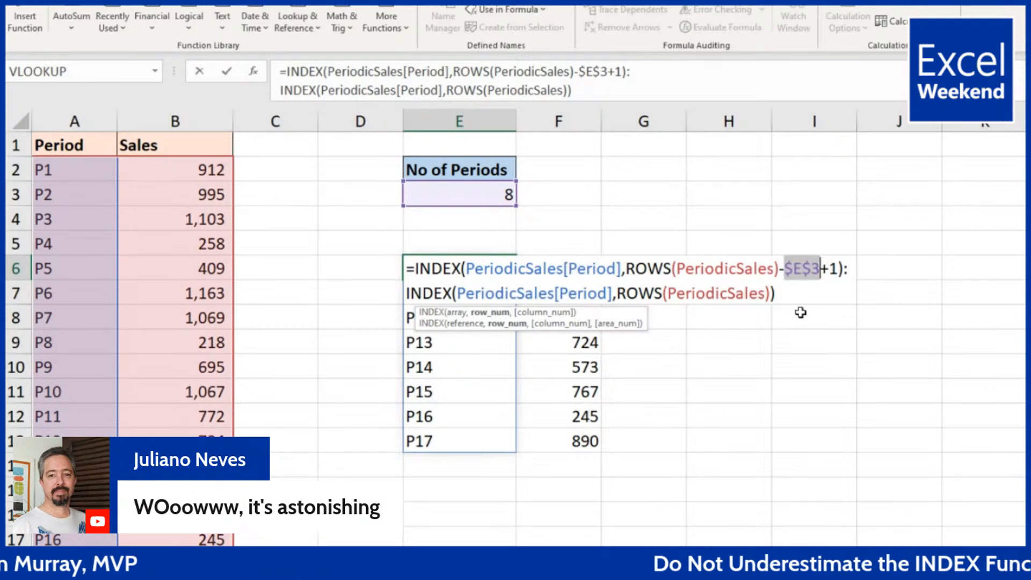
key(Return)
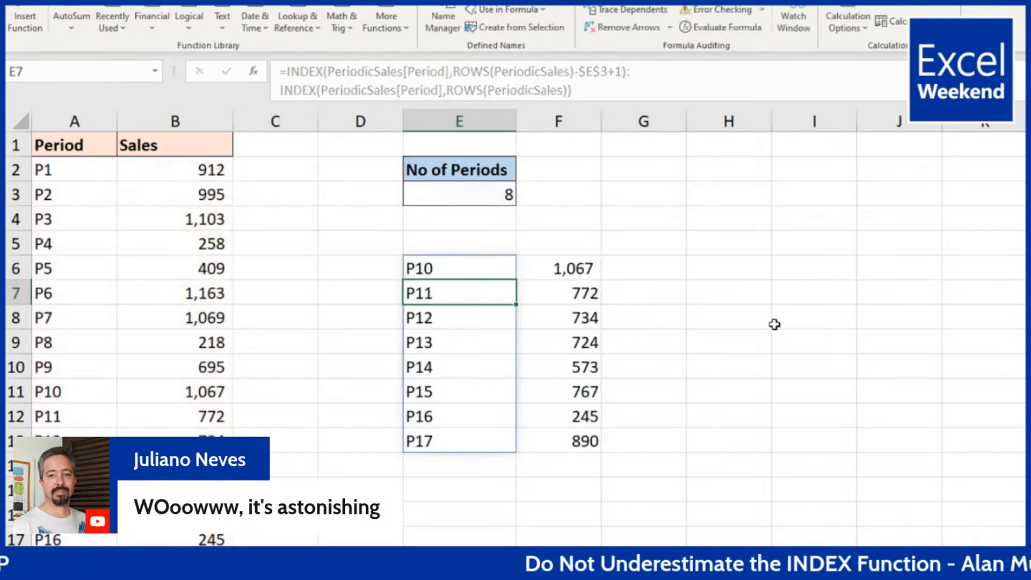
Make the E3 reference in the F6 sales formula absolute as $E$3
double_click(585, 269)
click(892, 268)
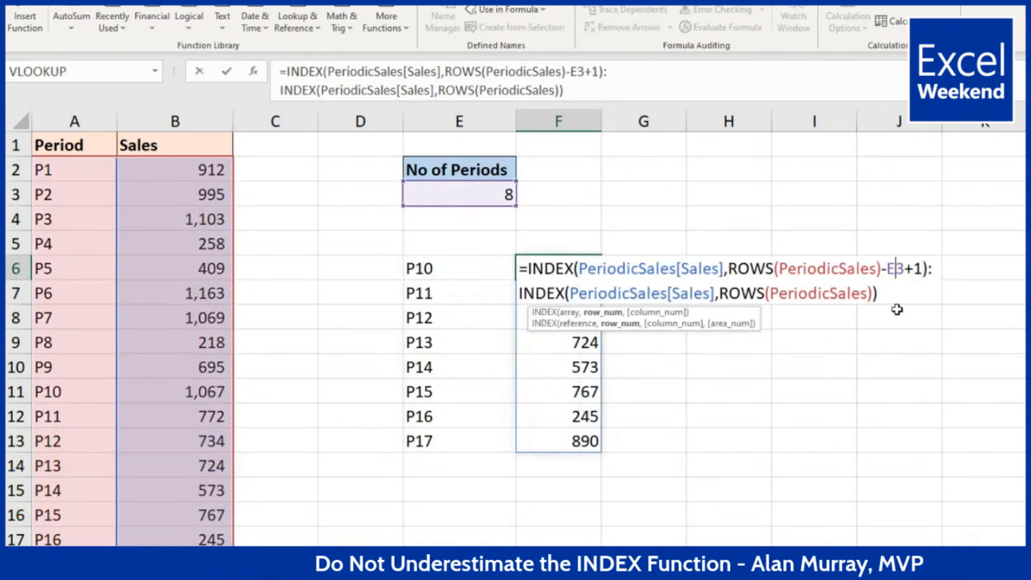
key(F4)
key(Return)
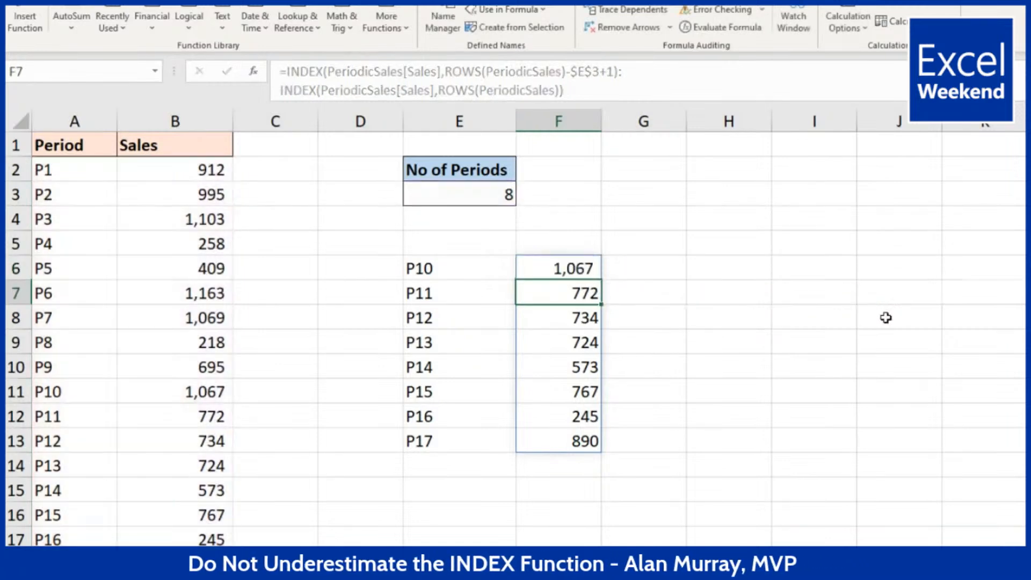
click(673, 326)
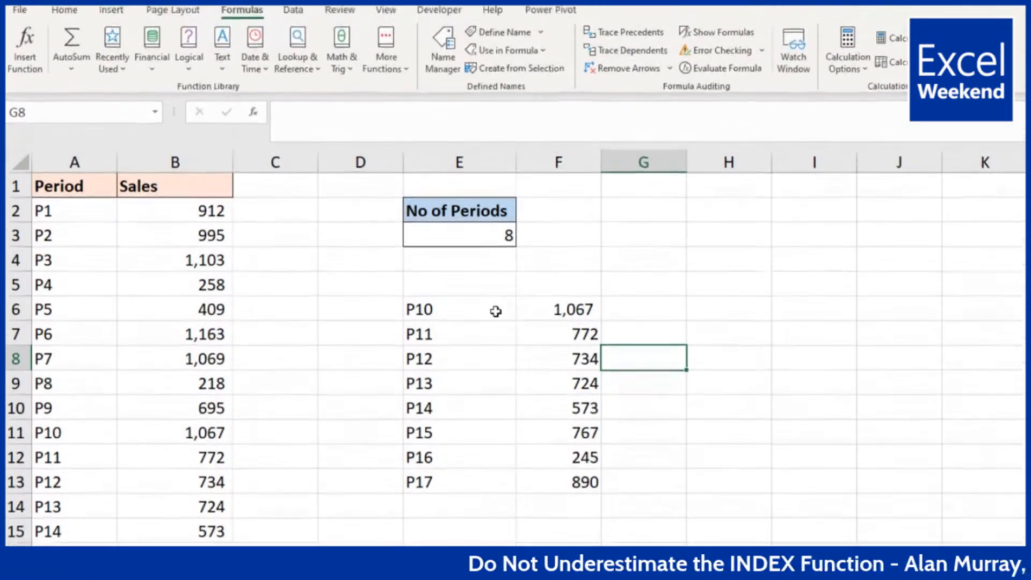
Define a workbook-scoped name ChartLabels that refers to the INDEX range formula copied from E6
click(501, 260)
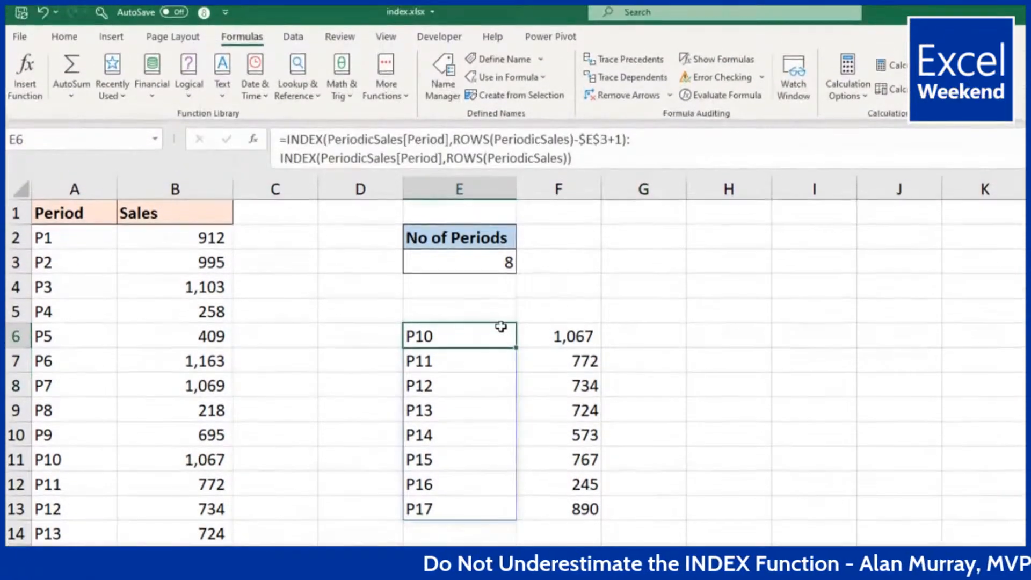
drag(574, 159, 274, 133)
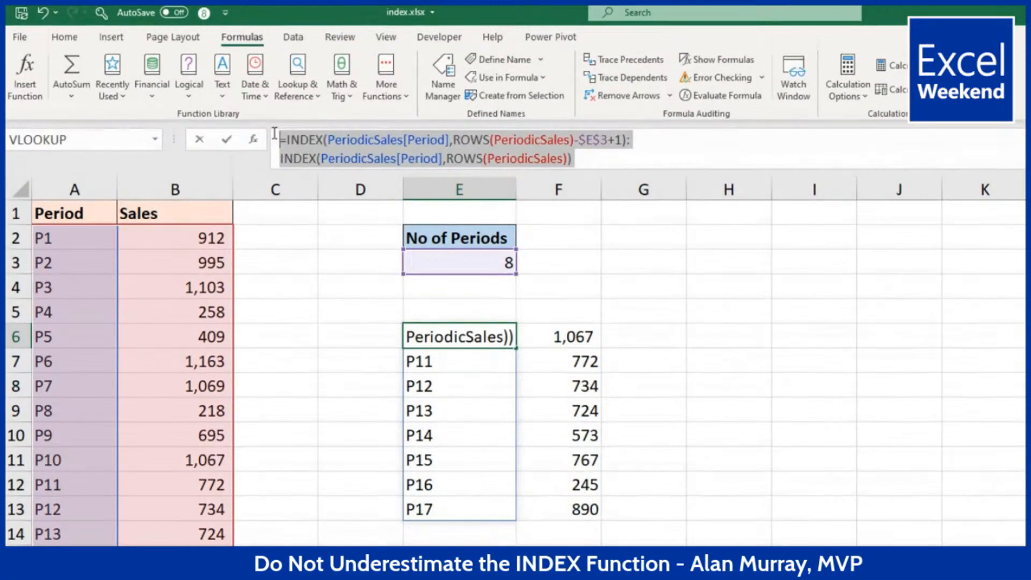
key(Escape)
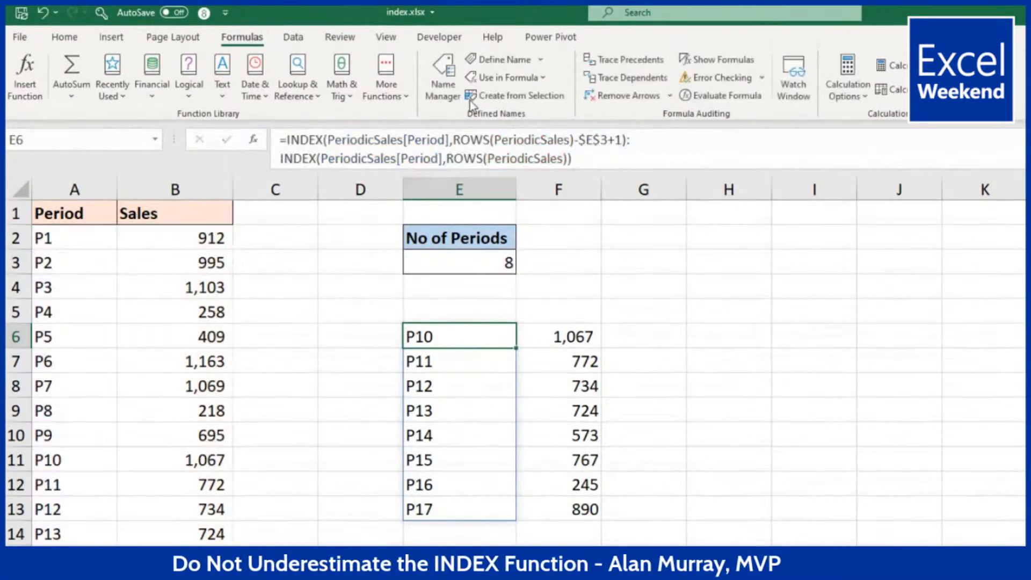
click(498, 59)
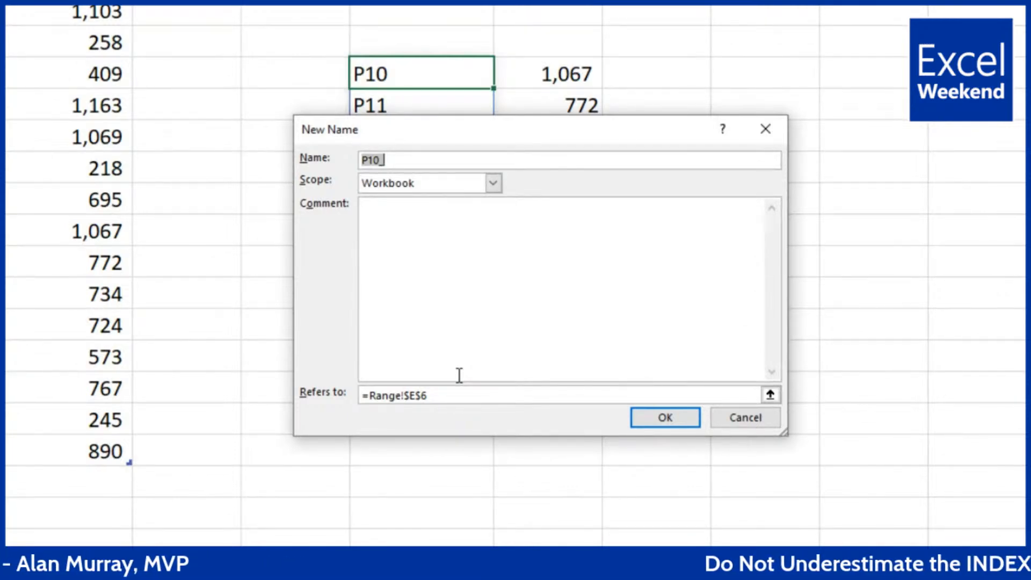
text(ChartLabels)
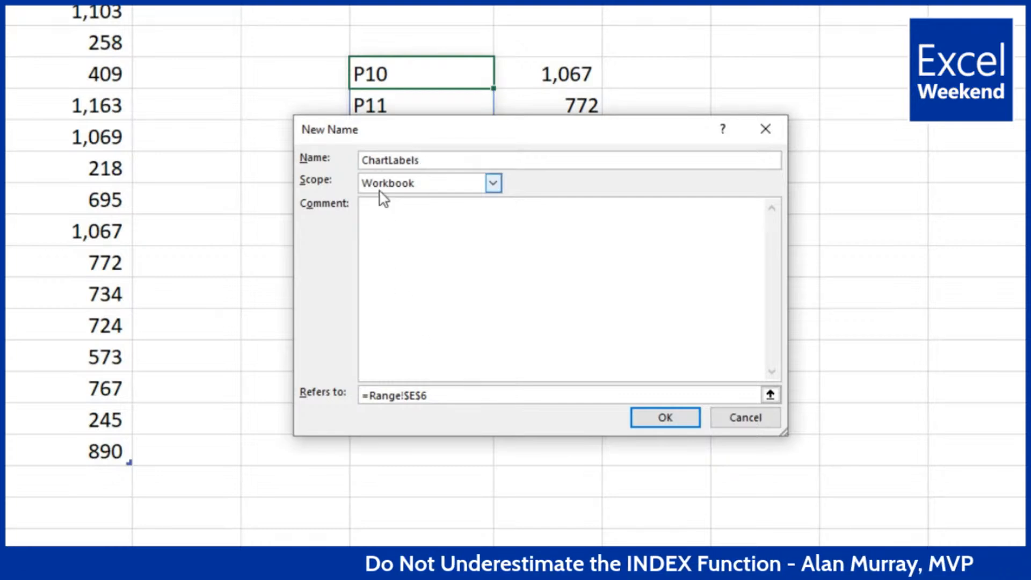
drag(434, 396, 348, 396)
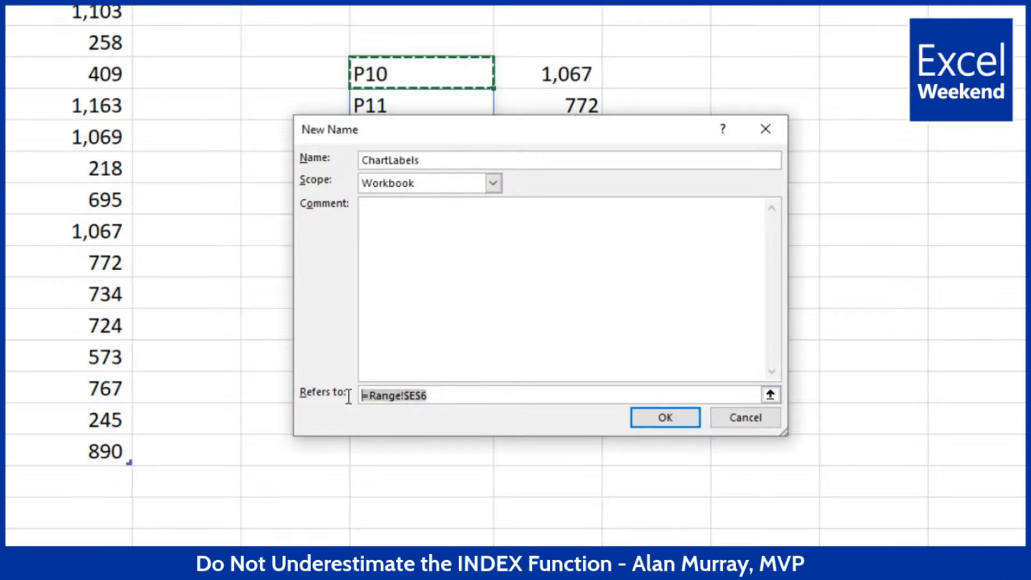
key(ctrl+v)
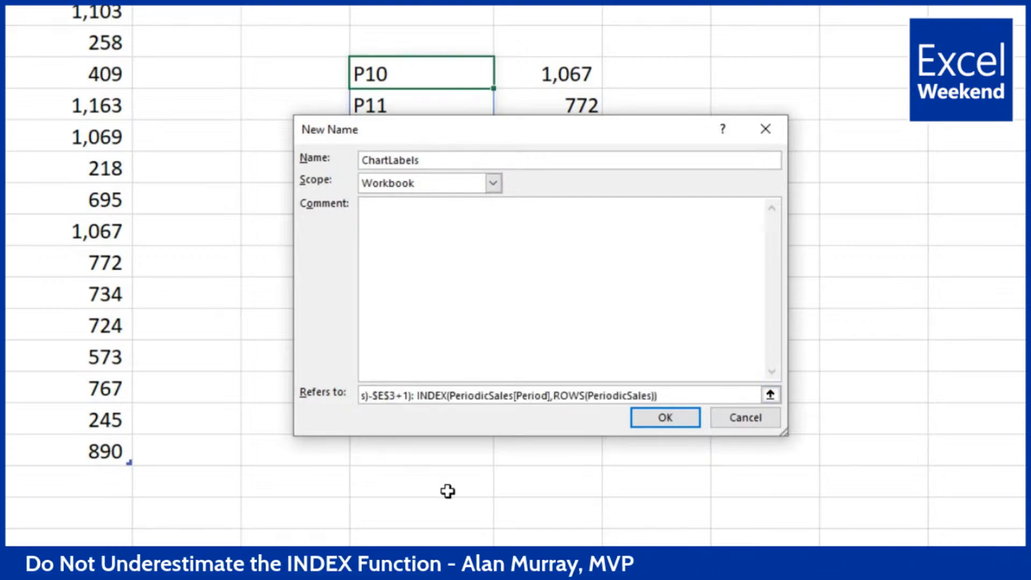
click(666, 417)
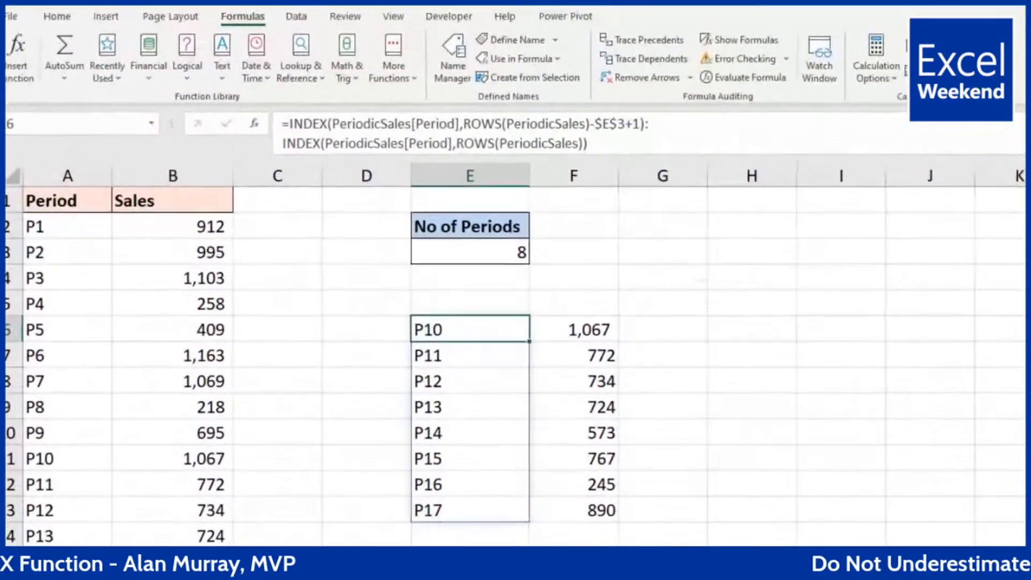
Define a workbook-scoped name ChartValues that refers to the INDEX range formula copied from F6
click(605, 338)
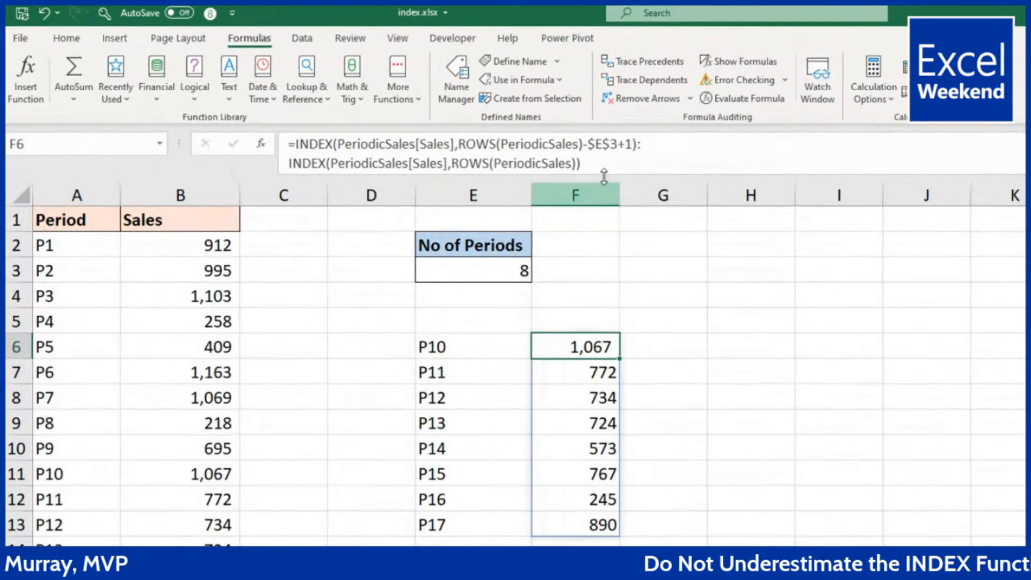
drag(590, 164, 300, 146)
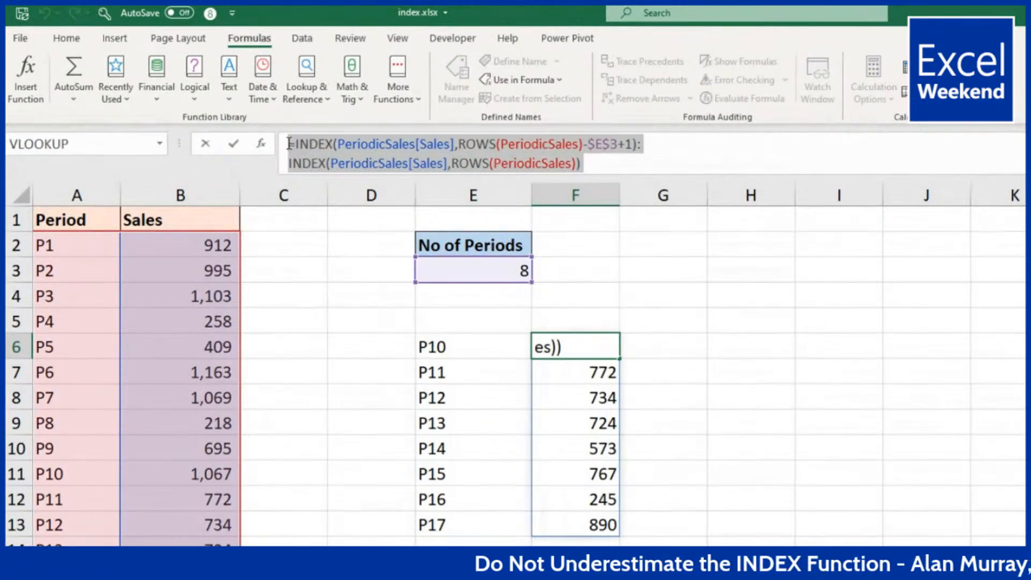
key(ctrl+Return)
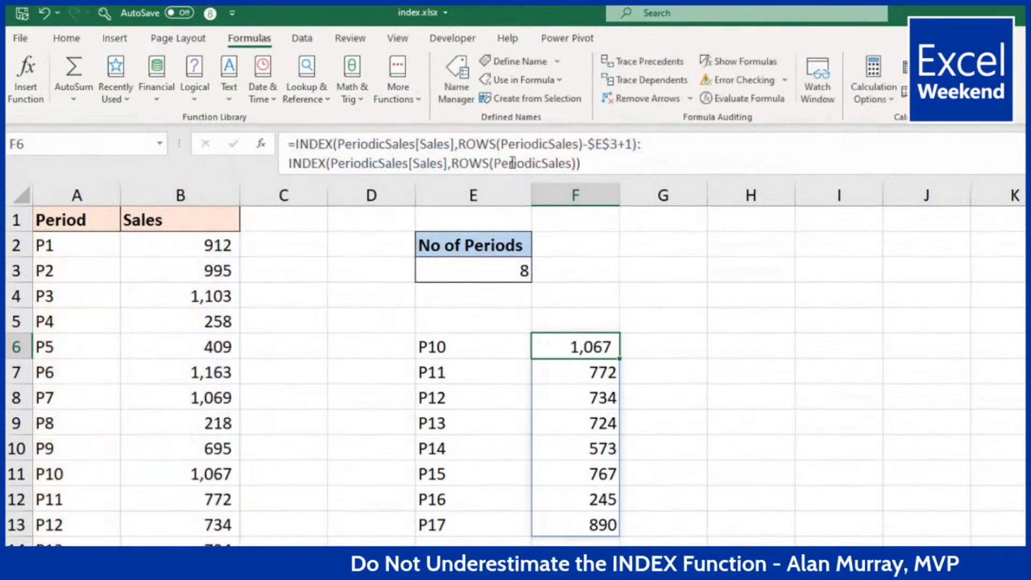
click(516, 62)
text(ChartValues)
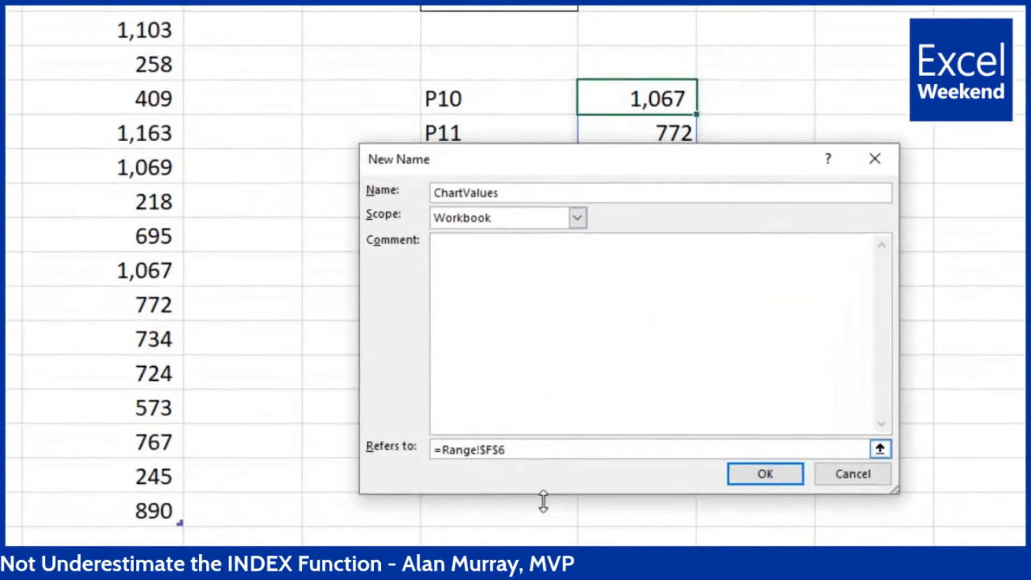
drag(533, 449, 355, 441)
key(ctrl+v)
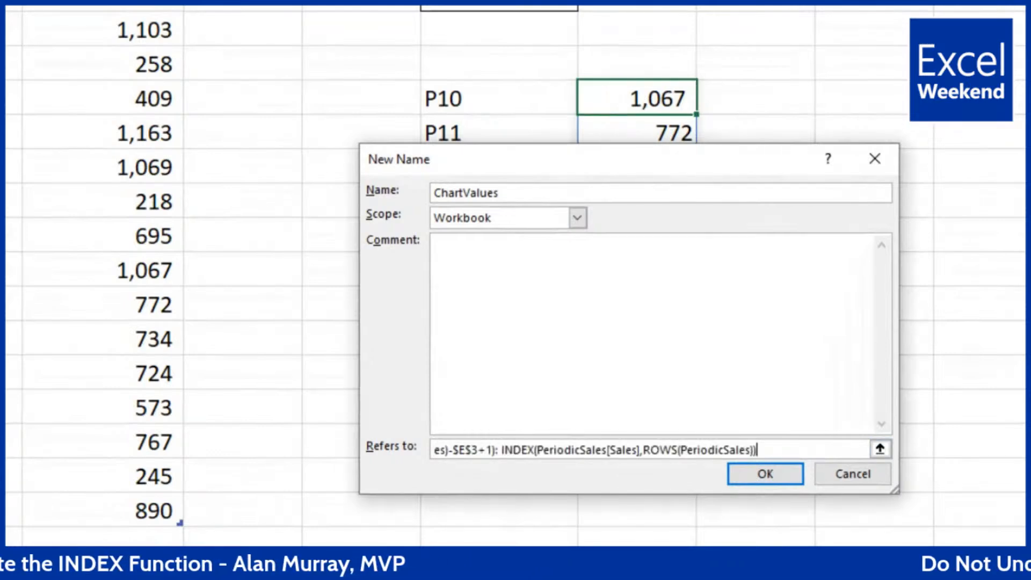
drag(893, 492, 895, 525)
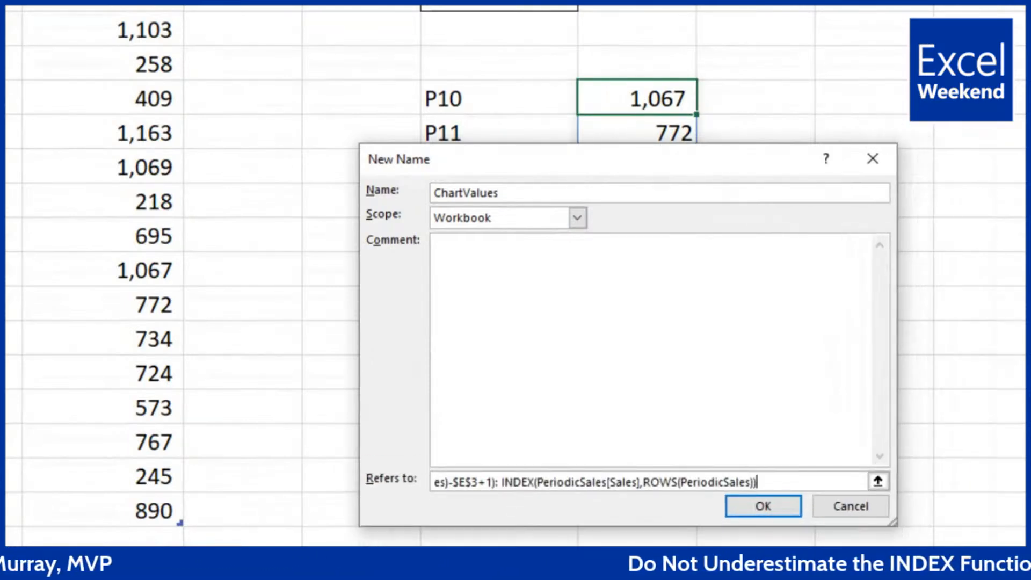
click(773, 509)
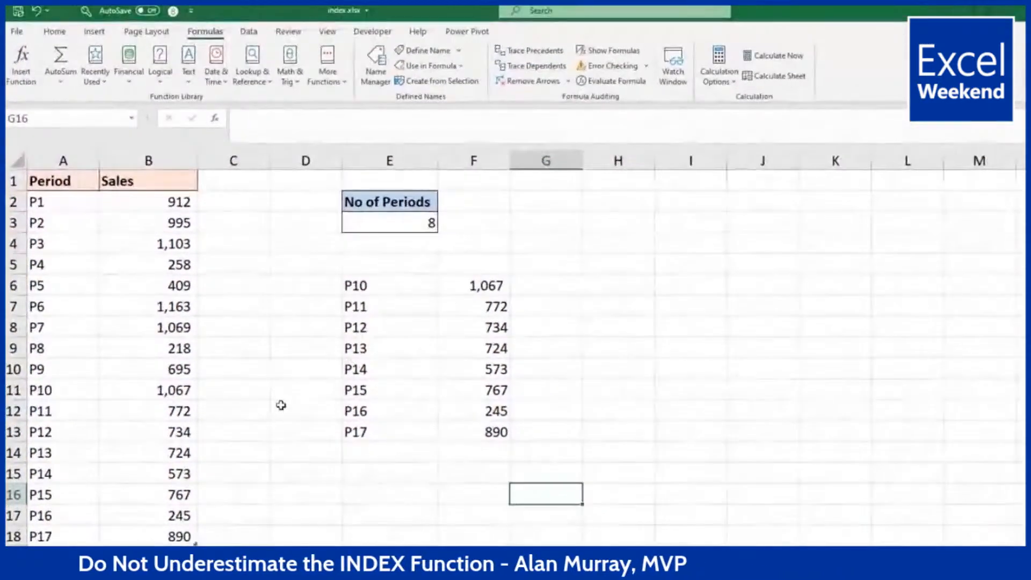
Insert a 2-D line chart from the P12 to P17 periods and sales in A13:B18
drag(65, 428, 158, 524)
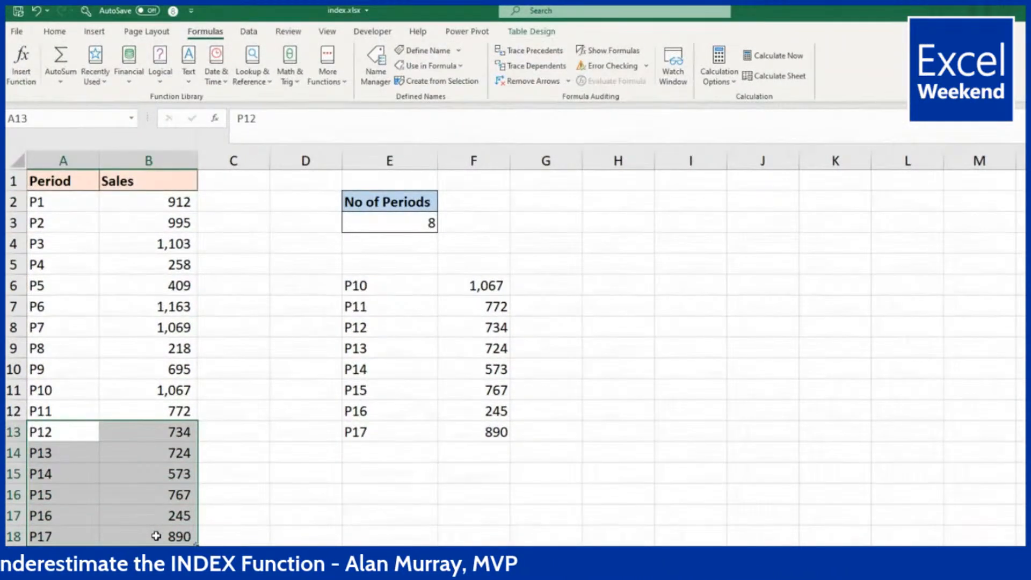
click(93, 32)
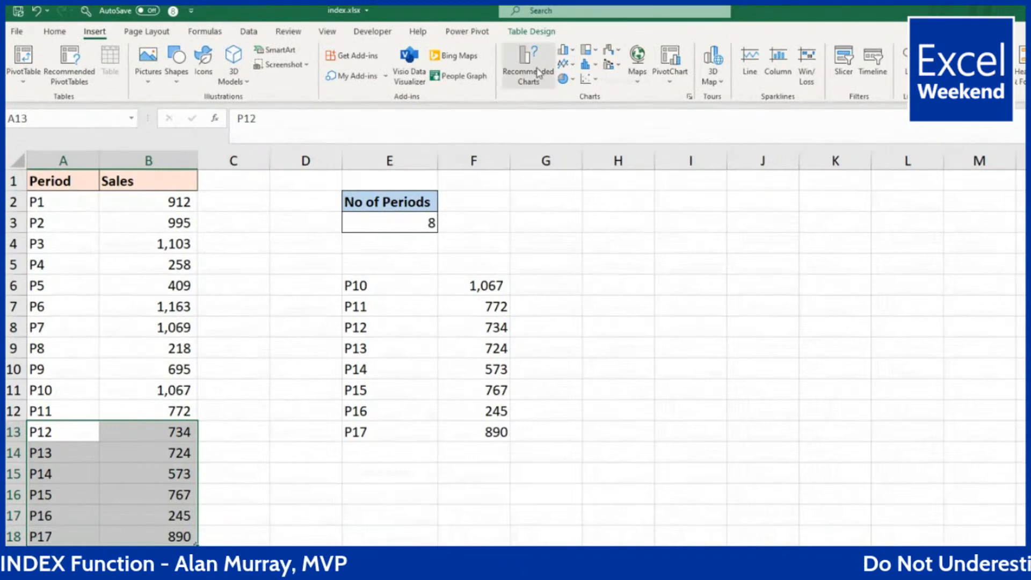
click(565, 64)
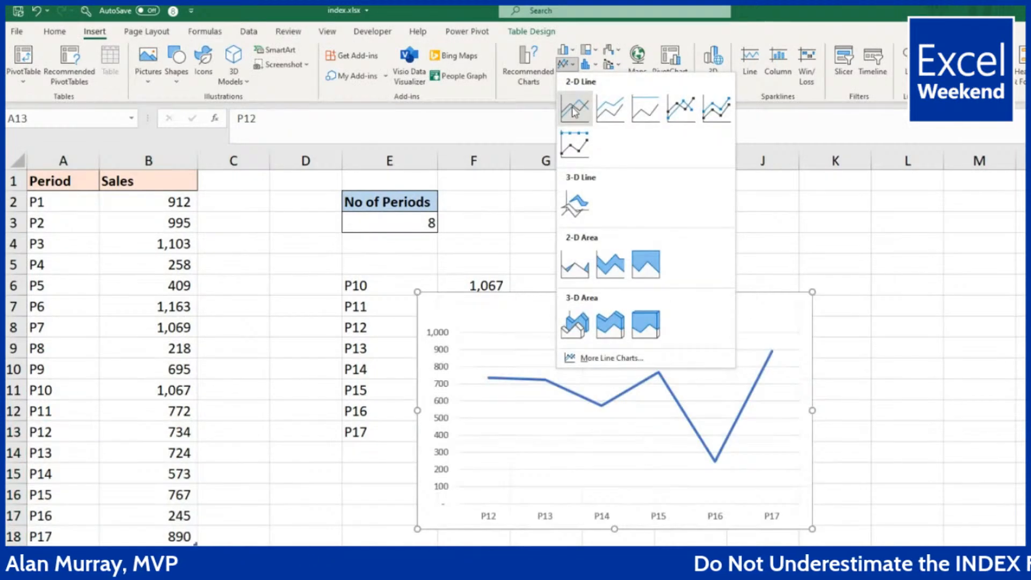
click(573, 111)
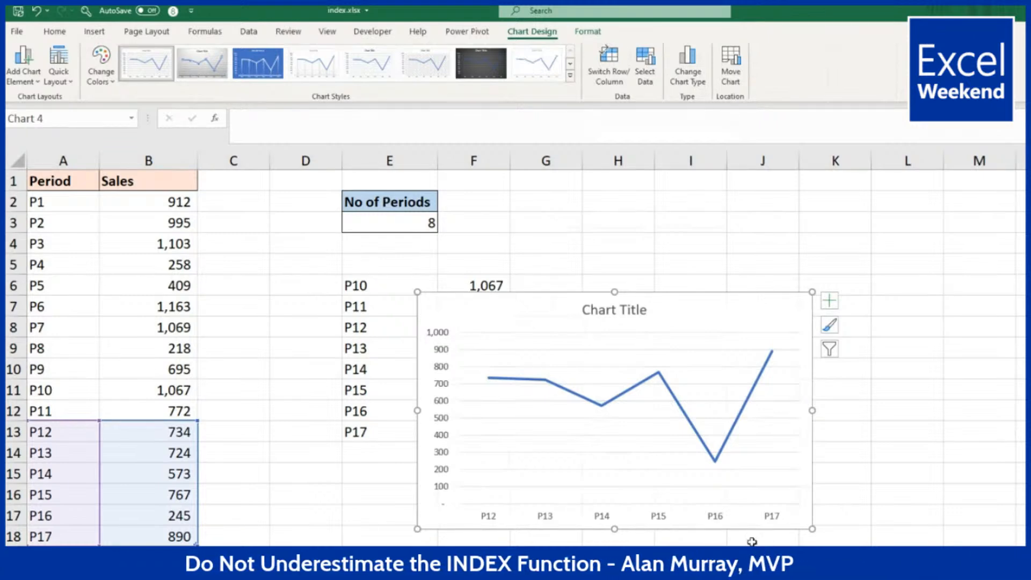
Edit the line chart's data series, naming it Sales and setting its values to =Range!ChartValues
click(646, 68)
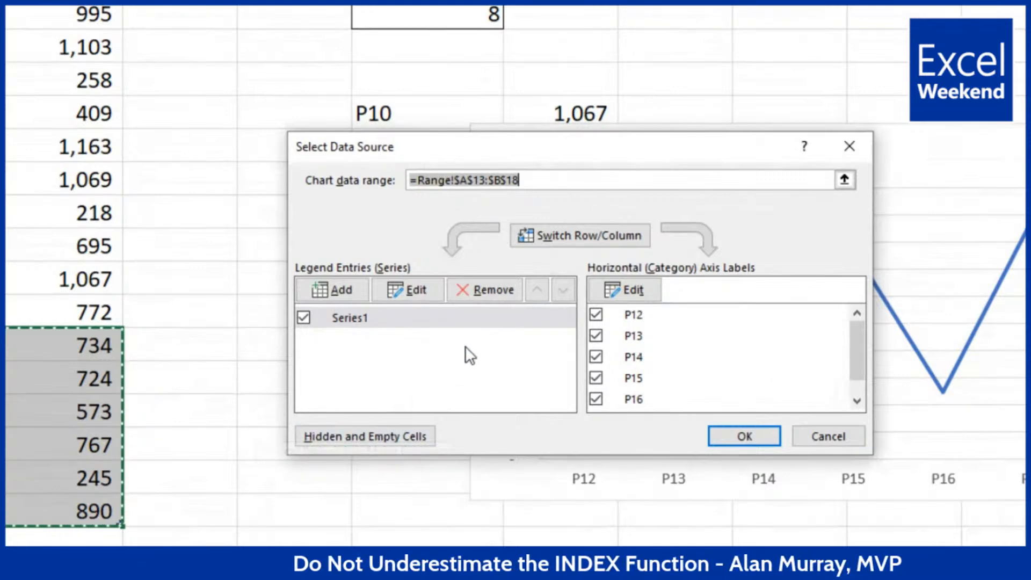
click(423, 288)
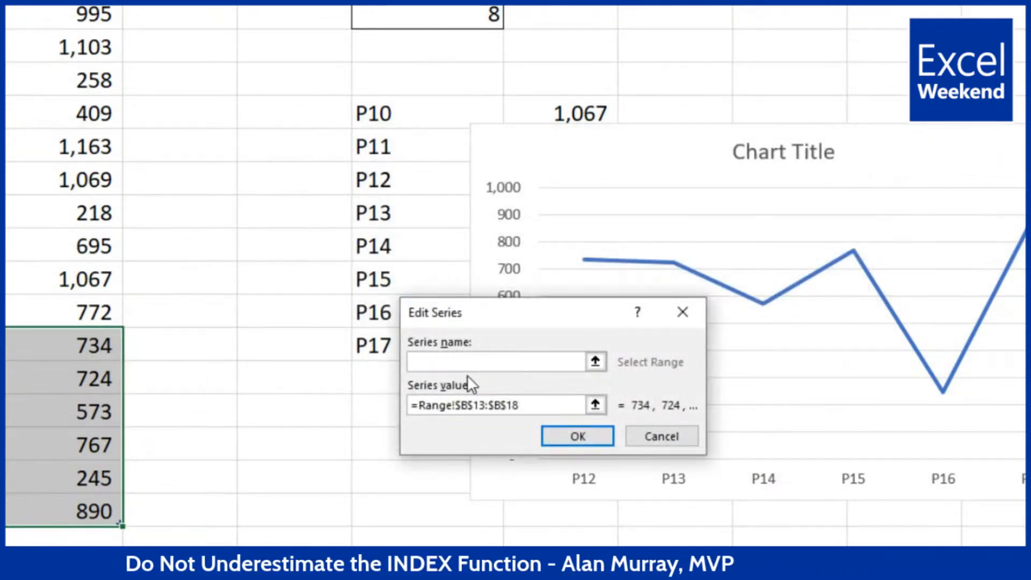
text(Sales)
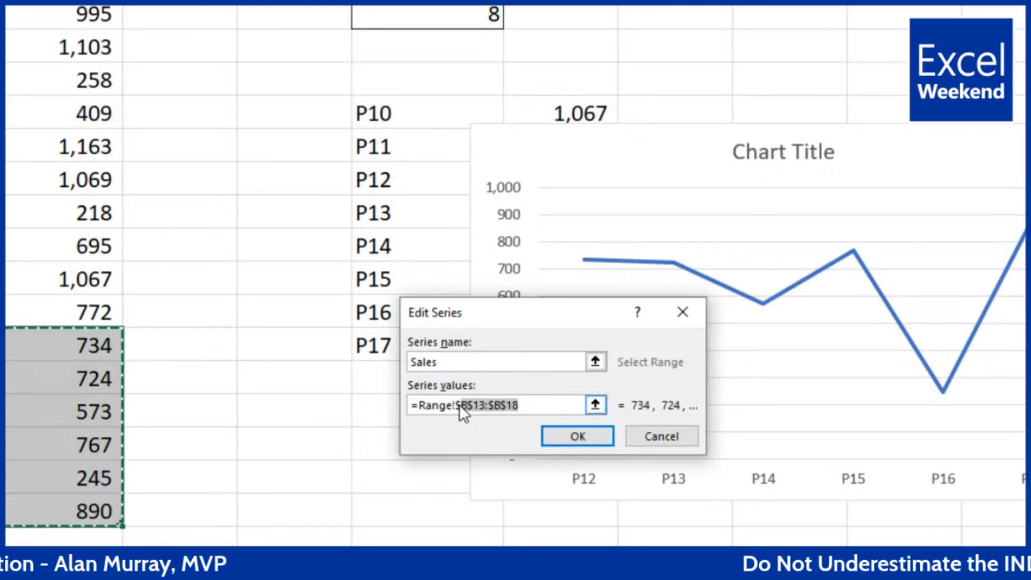
text(ChartLabels)
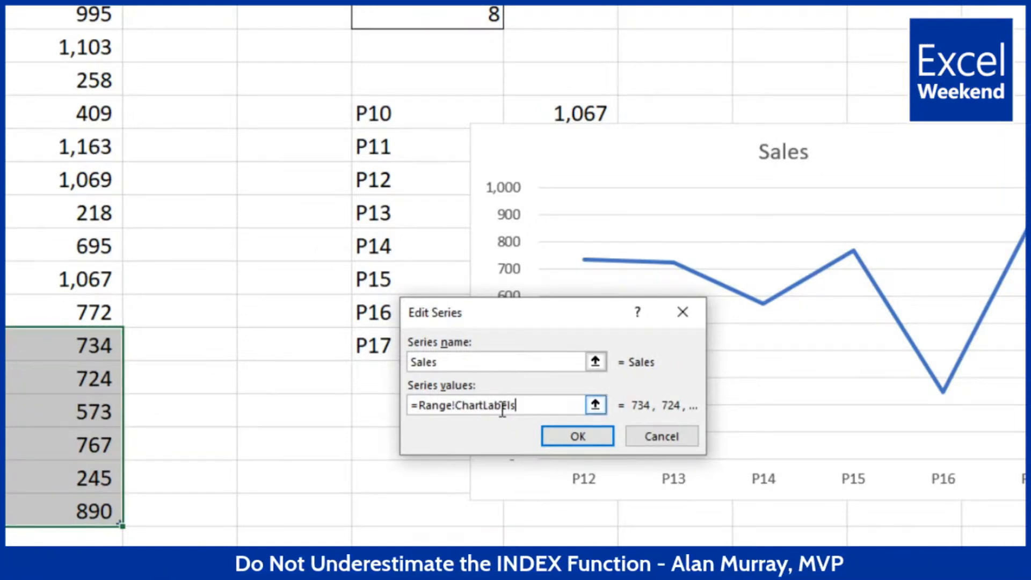
drag(483, 406, 539, 408)
text(Valu)
click(556, 429)
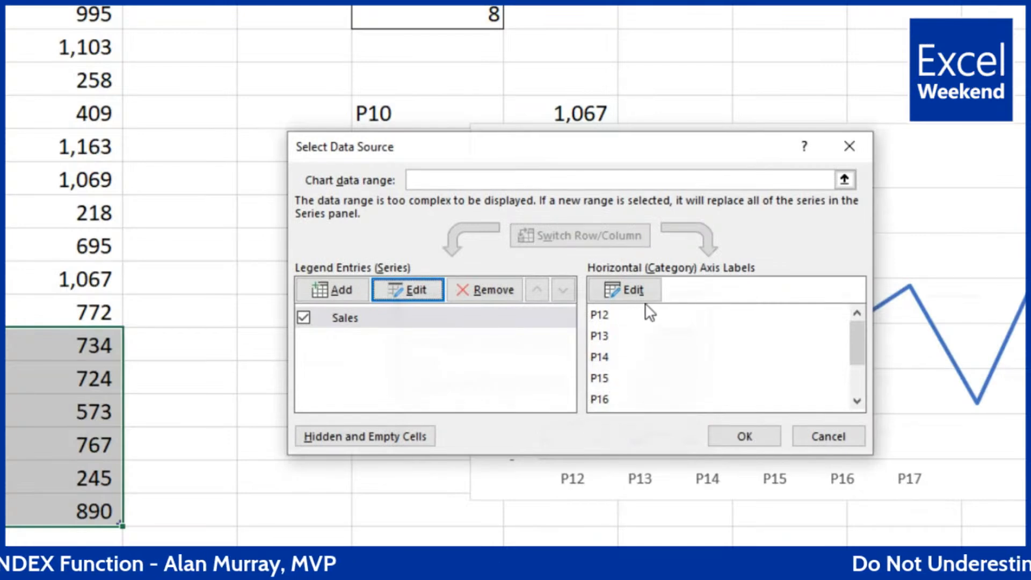
Set the chart's horizontal axis label range to =Range!ChartLabels and apply the data source changes
click(644, 292)
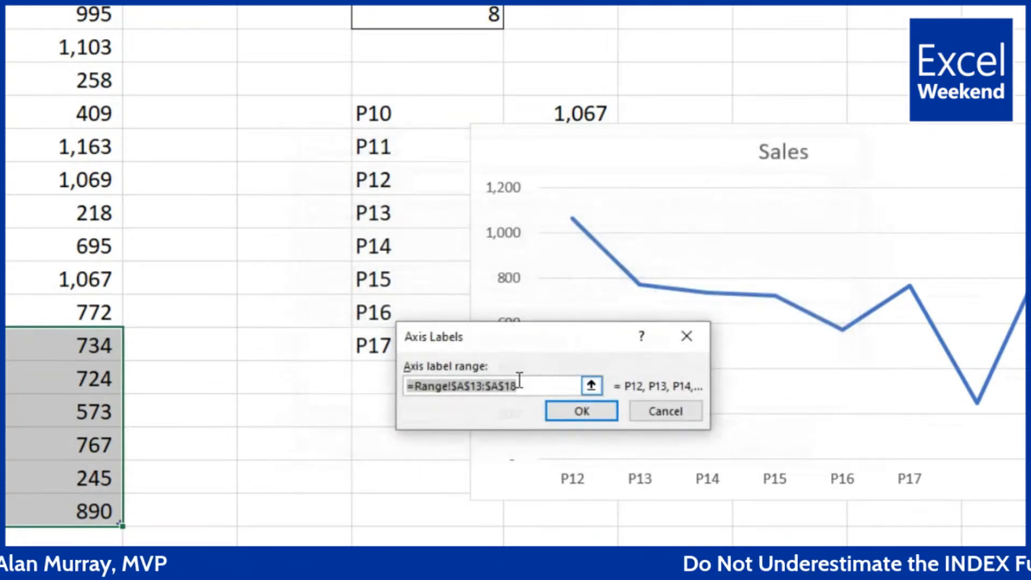
drag(457, 385, 533, 385)
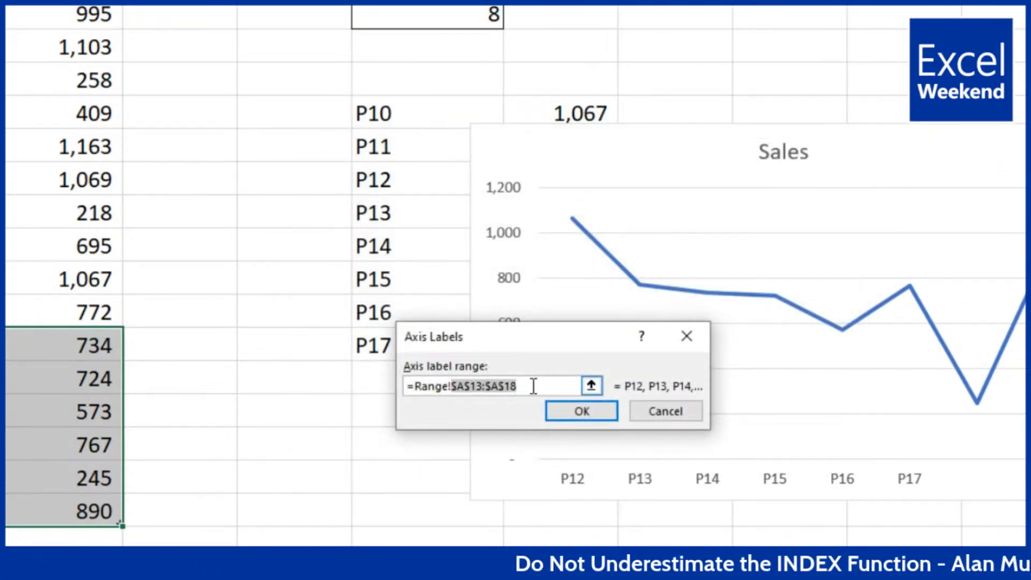
text(ChartLabels)
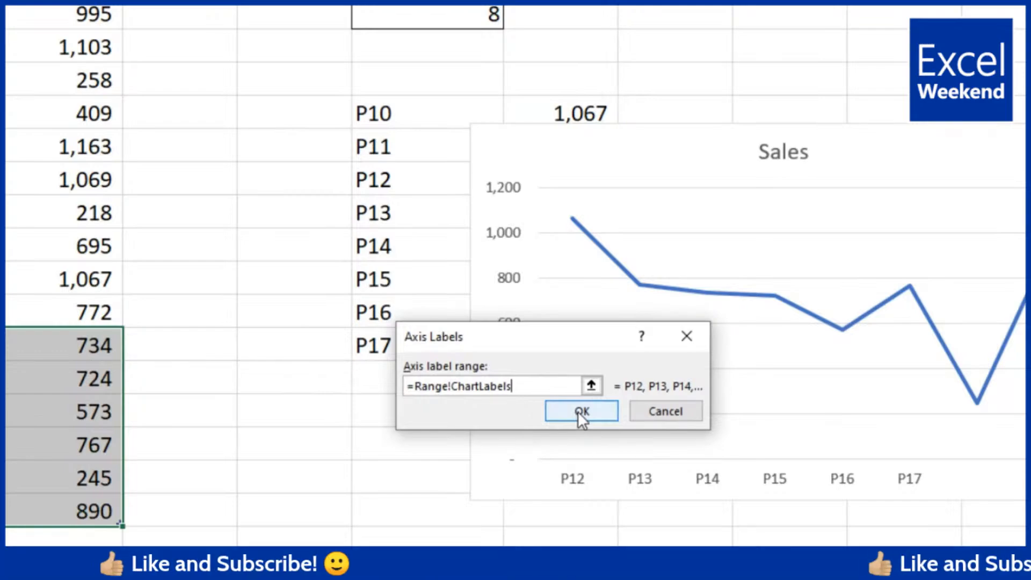
click(578, 412)
click(705, 439)
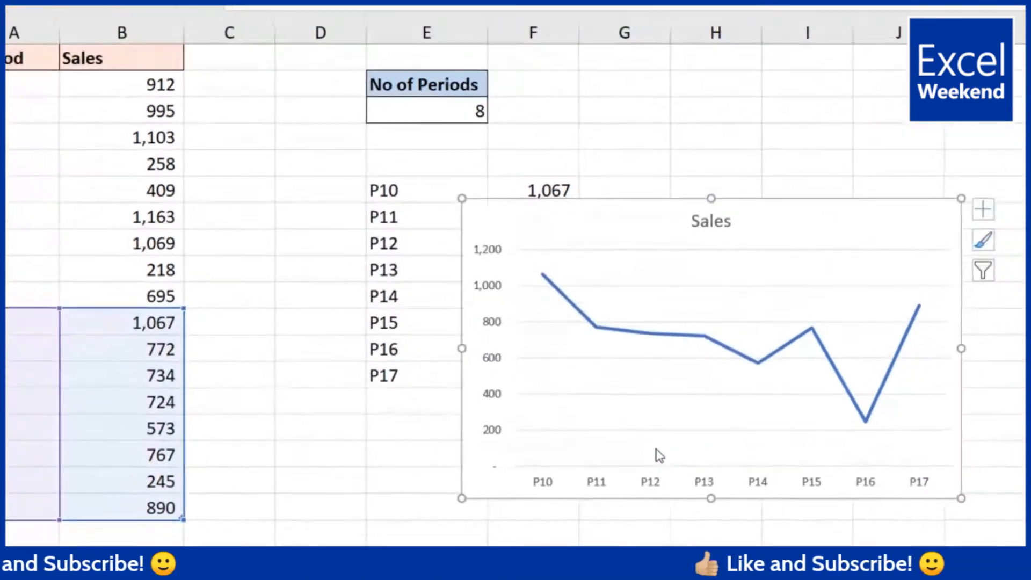